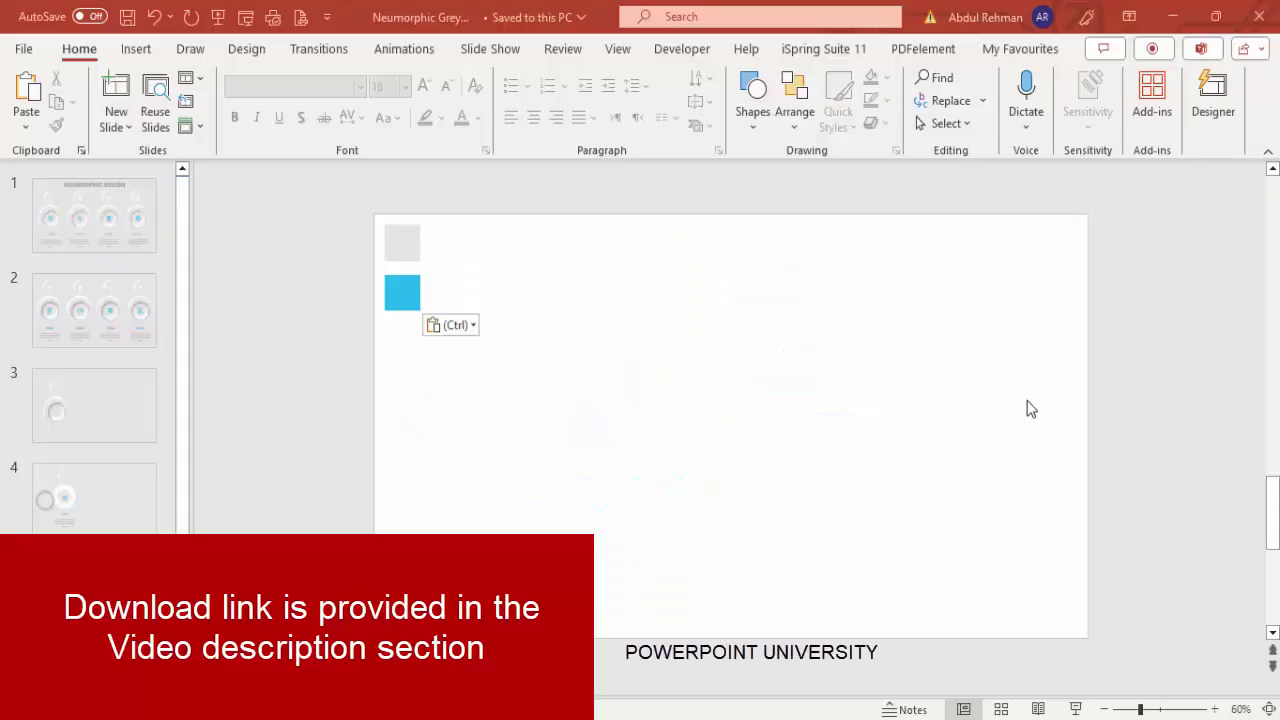
# Check the pasted grey swatch, then right-click the empty slide for its options
pyautogui.click(418, 241)
pyautogui.click(617, 312)
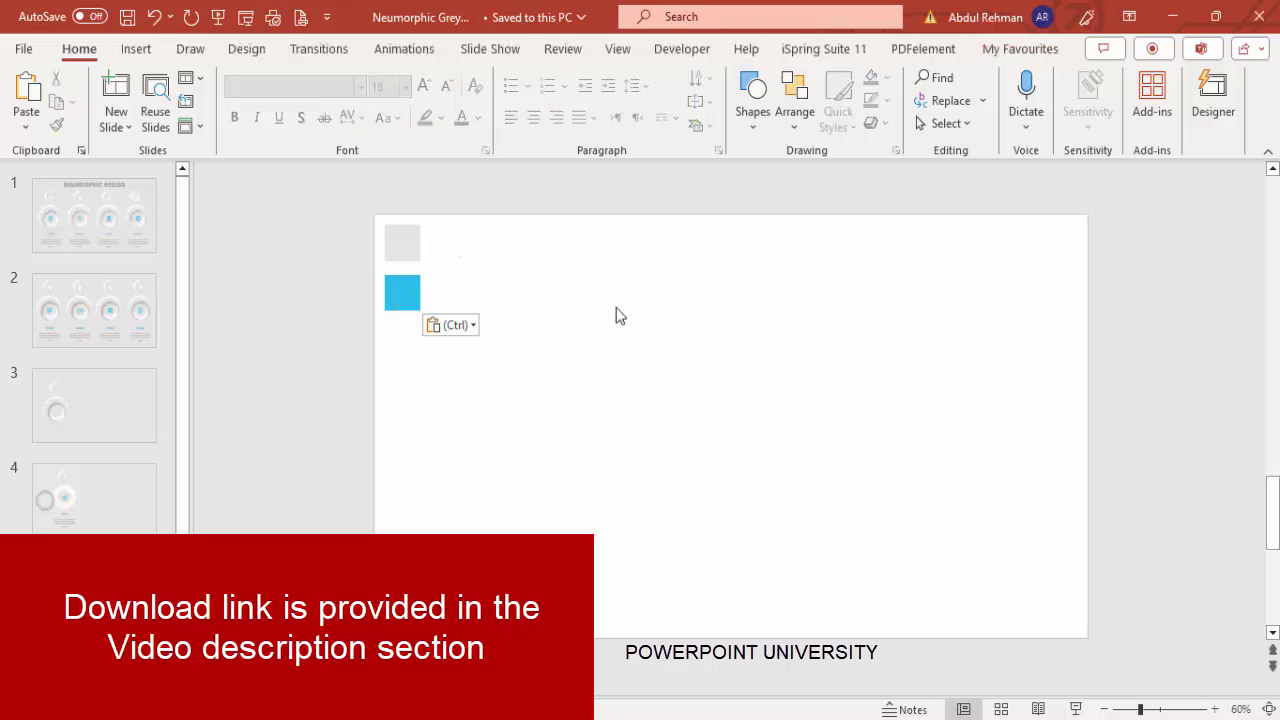
pyautogui.rightClick(617, 312)
# Set the background fill with the Eyedropper sampled from the grey swatch, then select that square
pyautogui.click(715, 536)
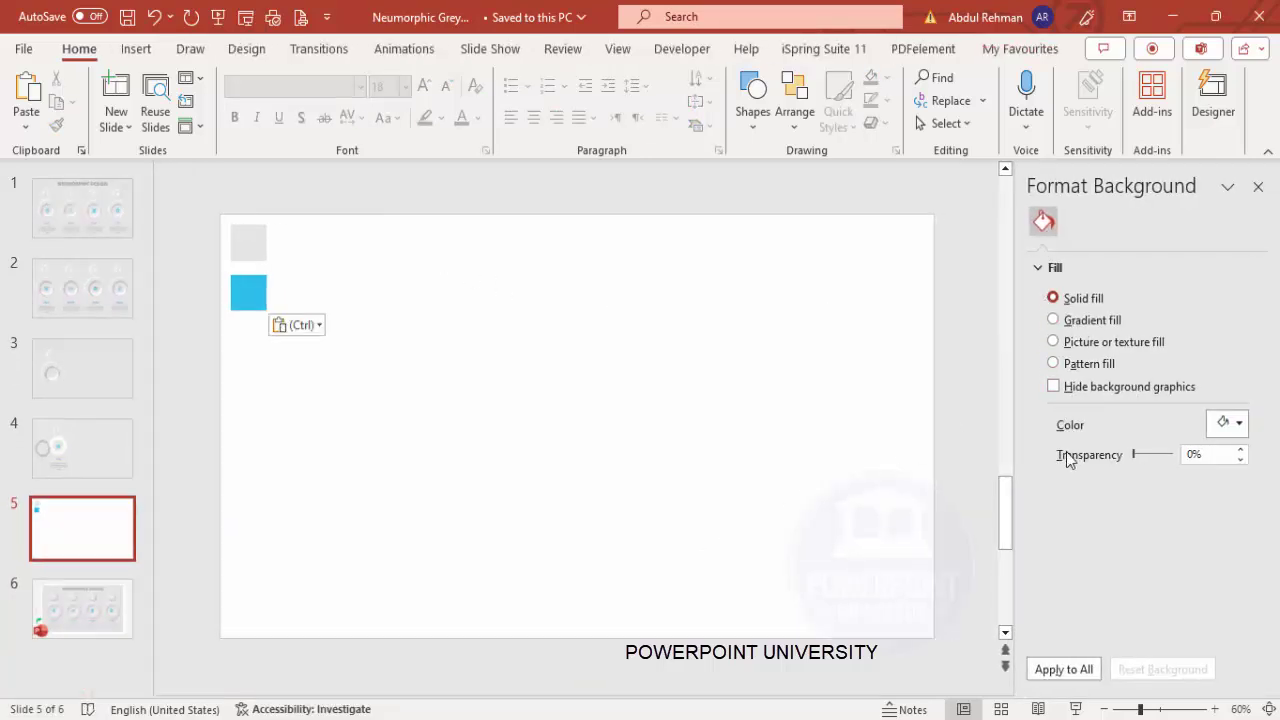
pyautogui.click(1234, 424)
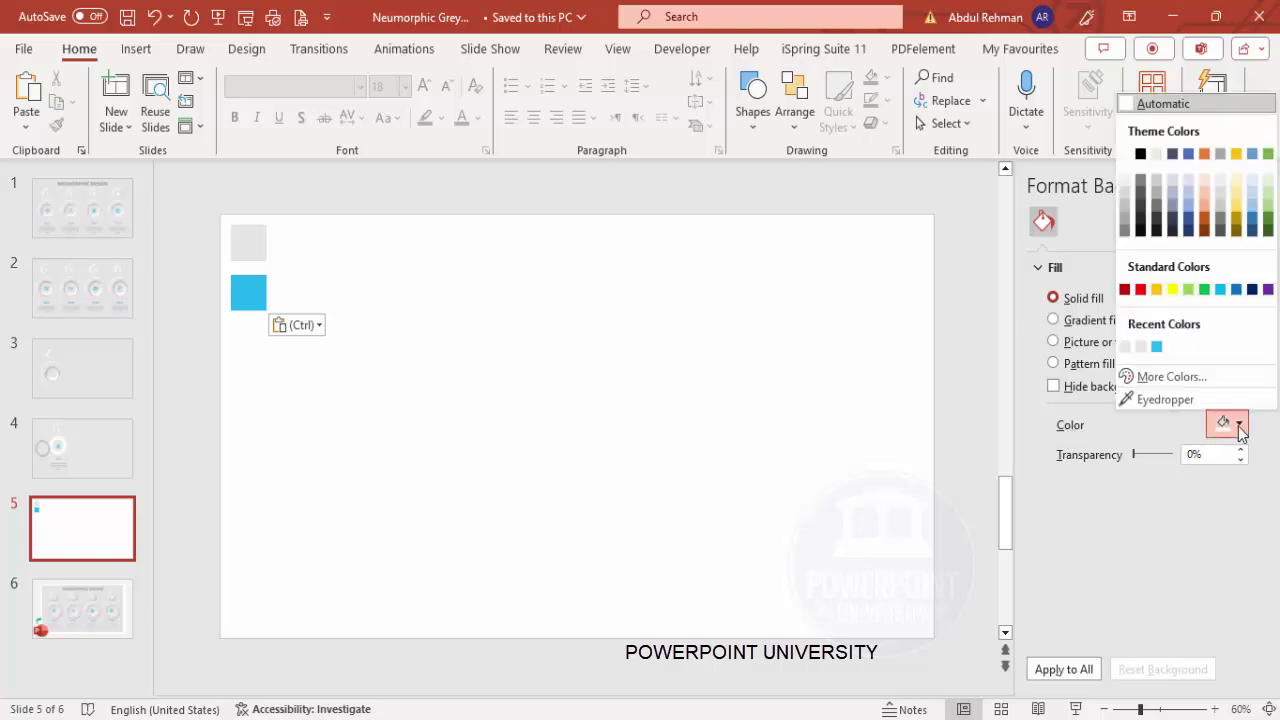
pyautogui.click(1171, 403)
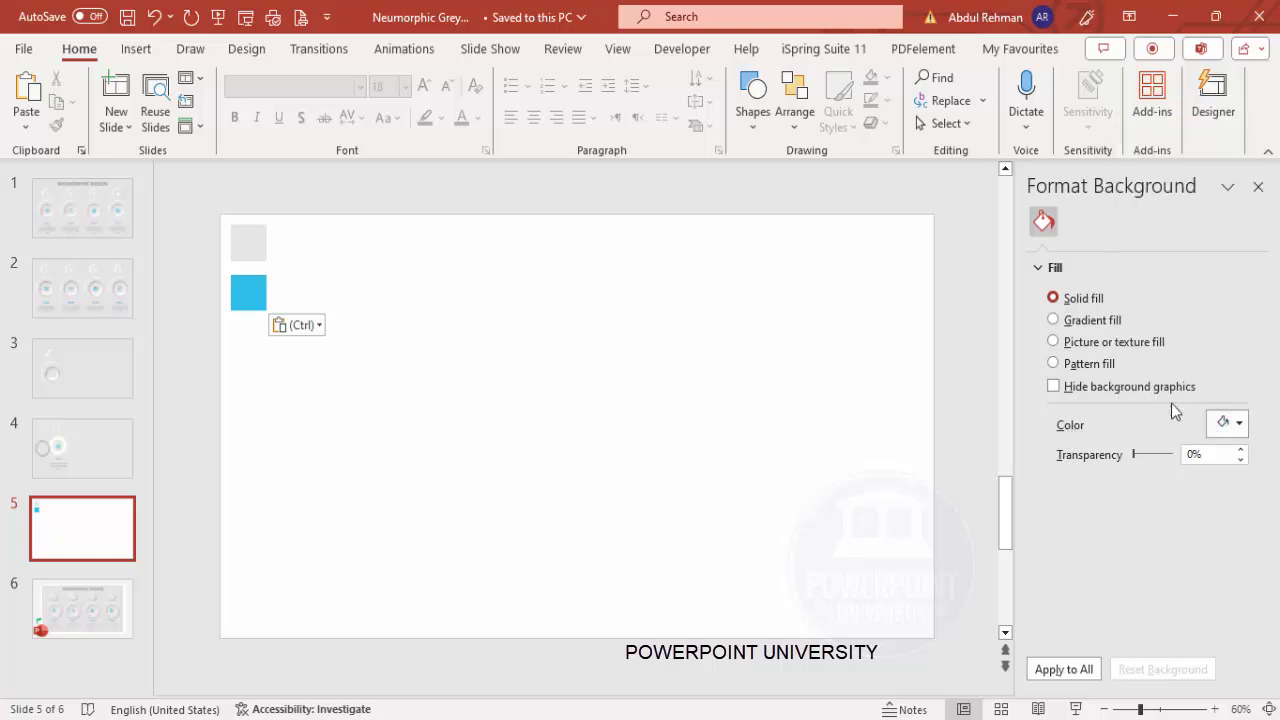
pyautogui.click(249, 241)
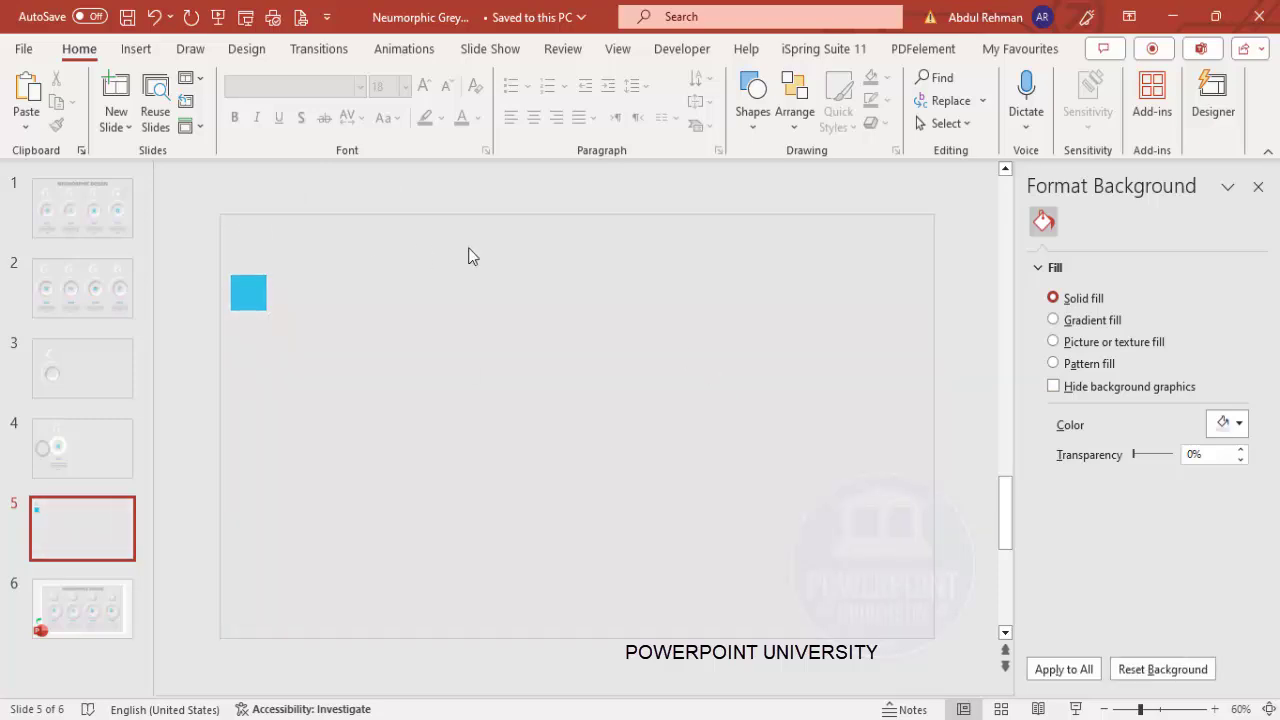
pyautogui.click(263, 240)
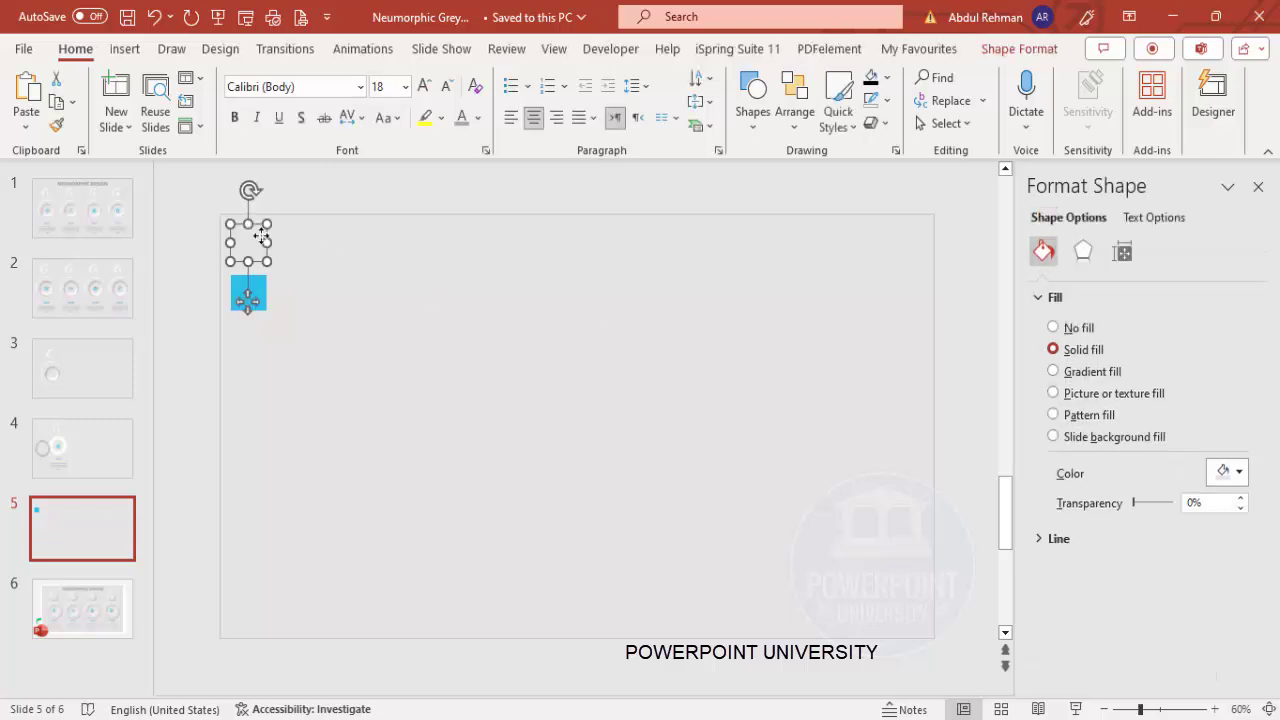
# Move the blue swatch square off the slide's upper-left edge
pyautogui.press('Escape')
pyautogui.click(255, 290)
pyautogui.moveTo(252, 291); pyautogui.dragTo(195, 279)
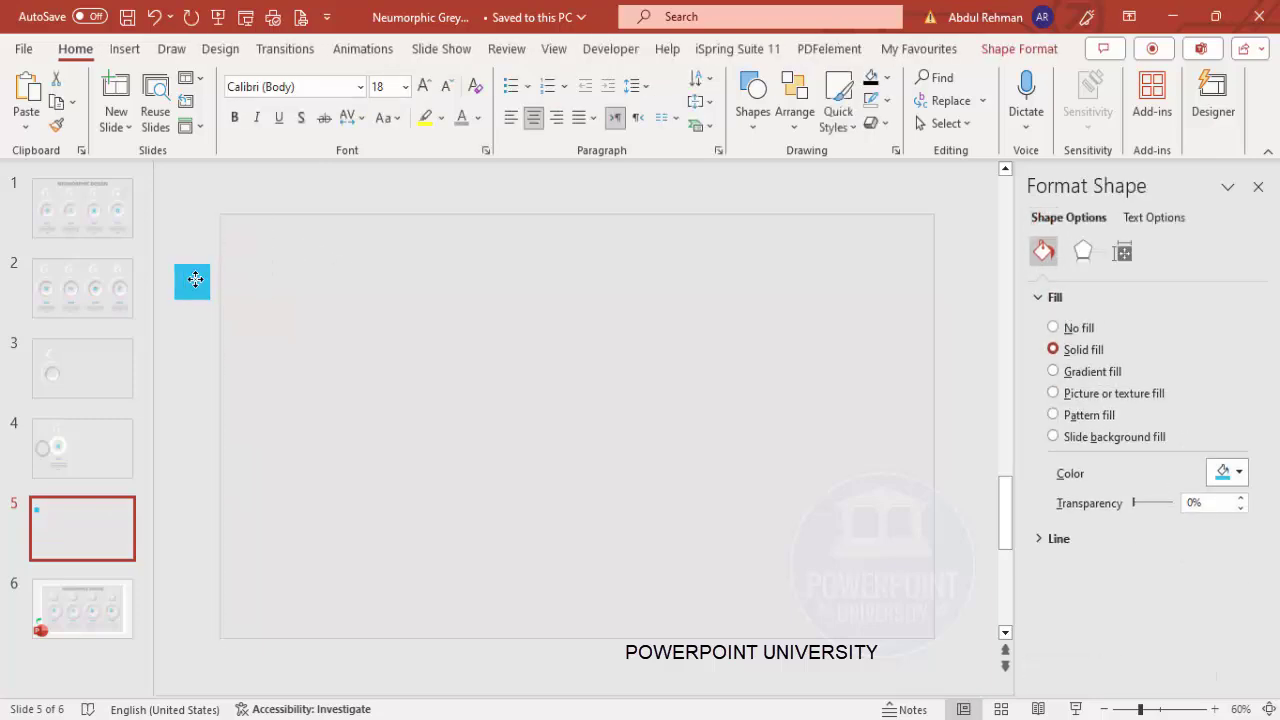
# Turn on the slide guides, then bring up the Insert shapes gallery
pyautogui.click(556, 49)
pyautogui.click(381, 124)
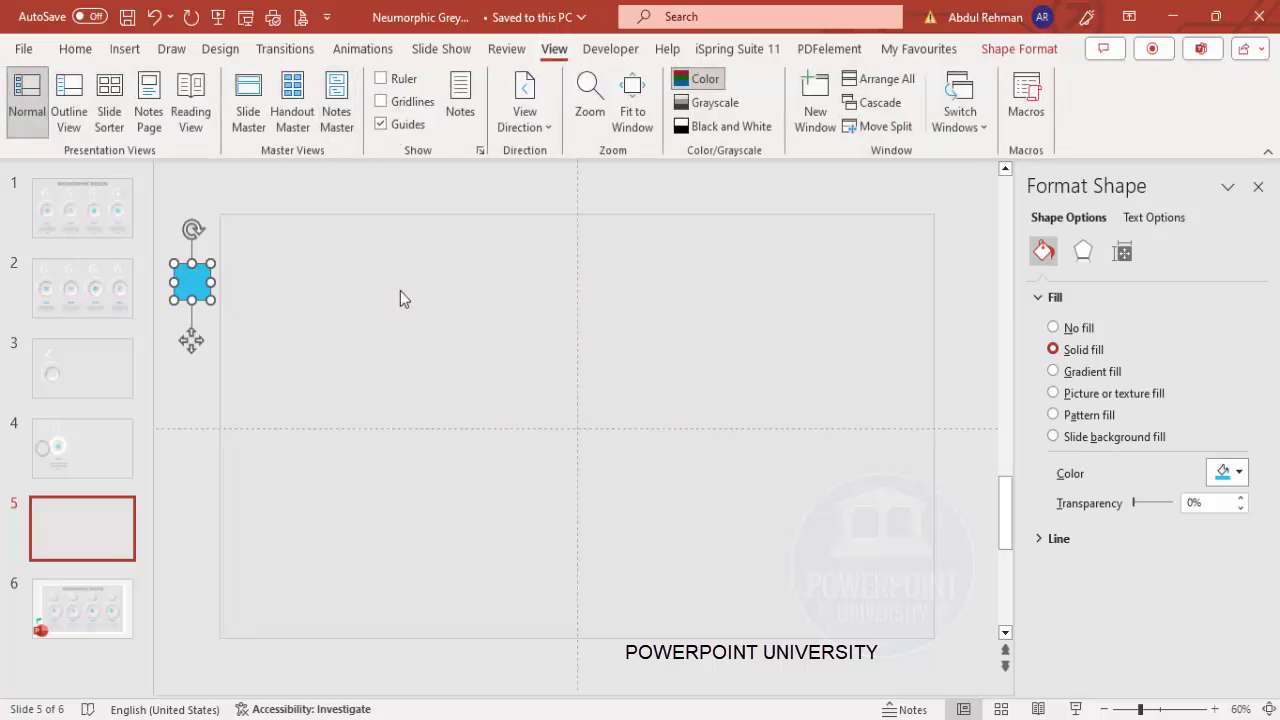
pyautogui.click(125, 53)
pyautogui.click(393, 100)
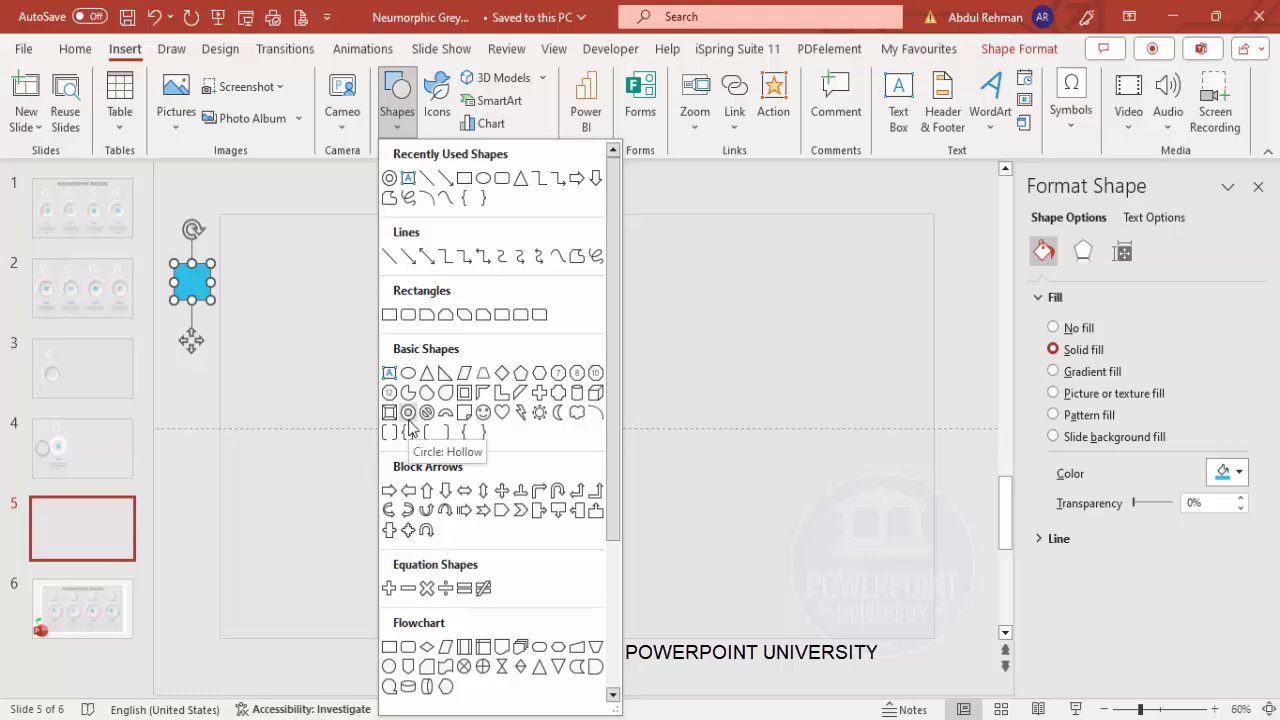
# Insert a Circle: Hollow ring sized 2.45" by 2.45"
pyautogui.click(408, 412)
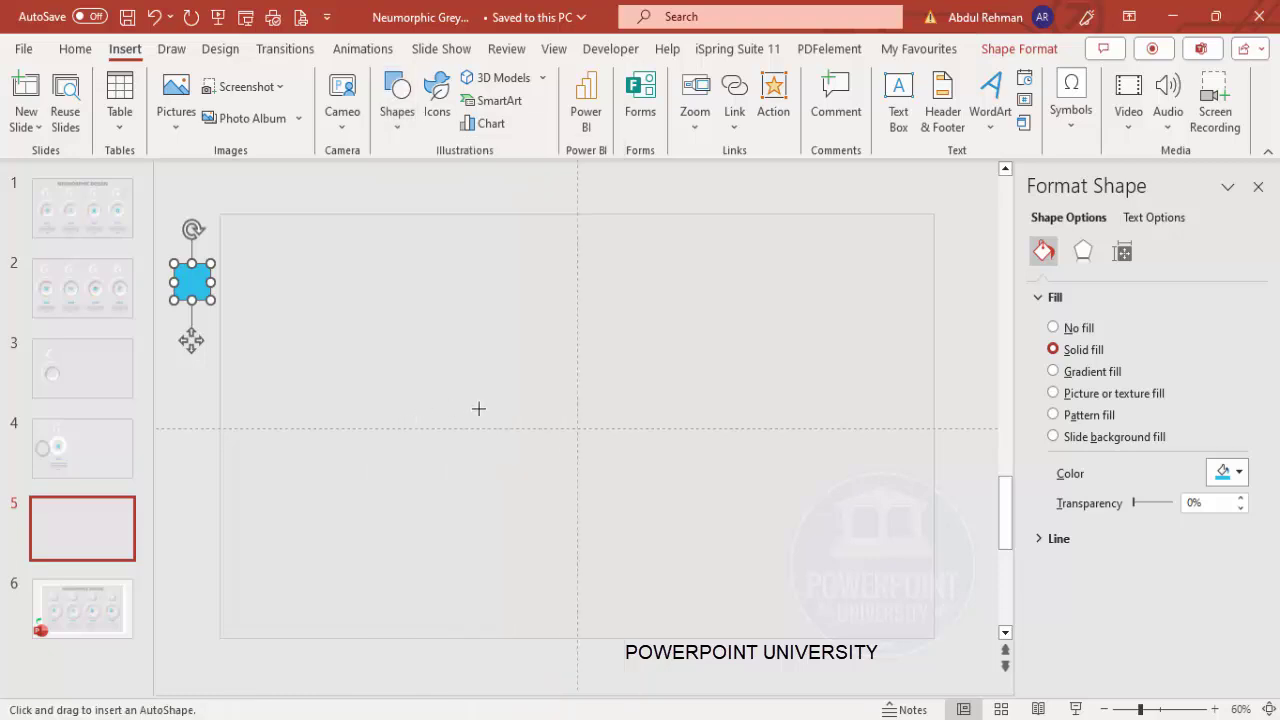
pyautogui.click(531, 388)
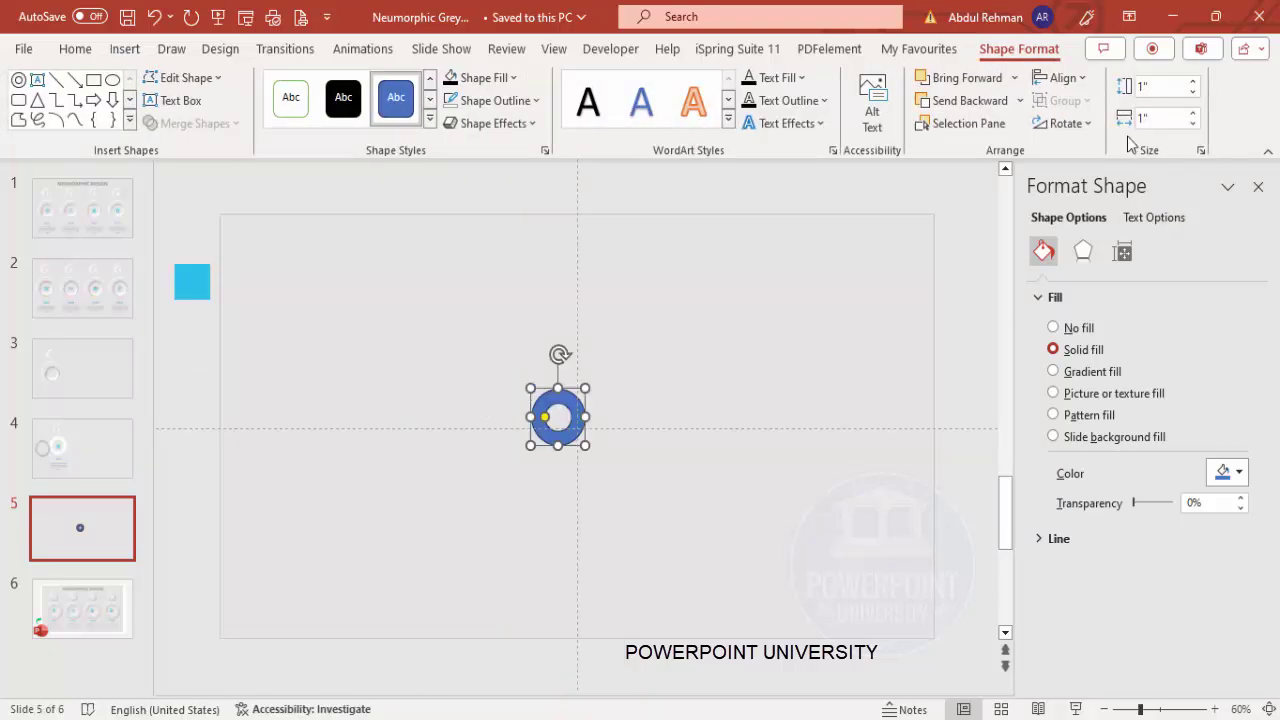
pyautogui.click(1153, 87)
pyautogui.write('2.45')
pyautogui.click(1165, 115)
pyautogui.write('2.45')
pyautogui.press('Return')
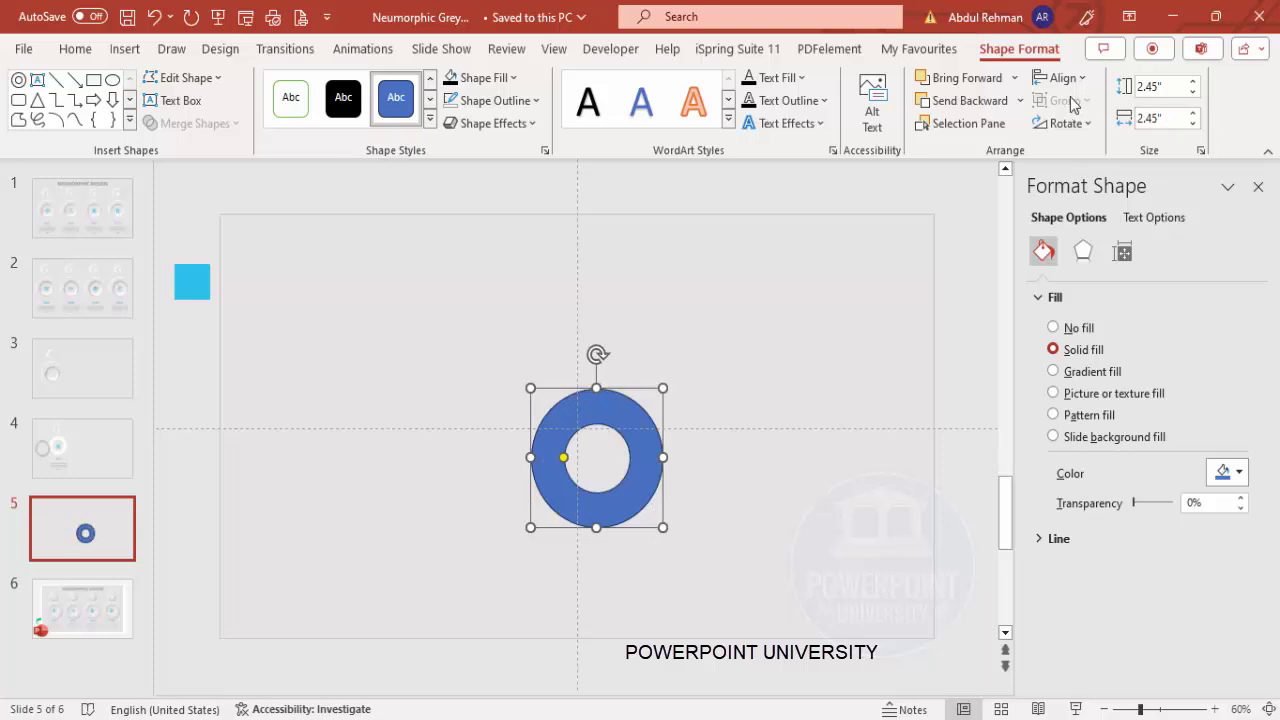
# Remove the ring's outline, align it centre and middle, and thin its band
pyautogui.click(535, 100)
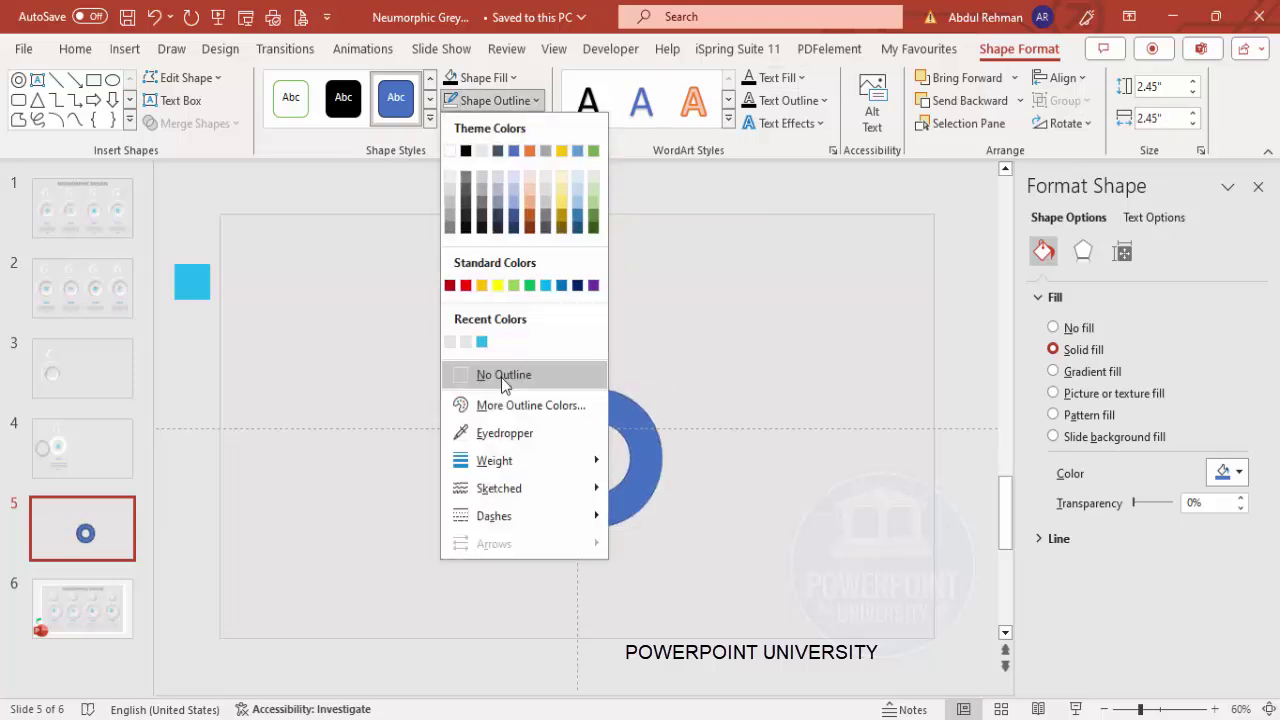
pyautogui.click(501, 377)
pyautogui.click(1062, 78)
pyautogui.click(1097, 123)
pyautogui.click(1062, 78)
pyautogui.click(1100, 210)
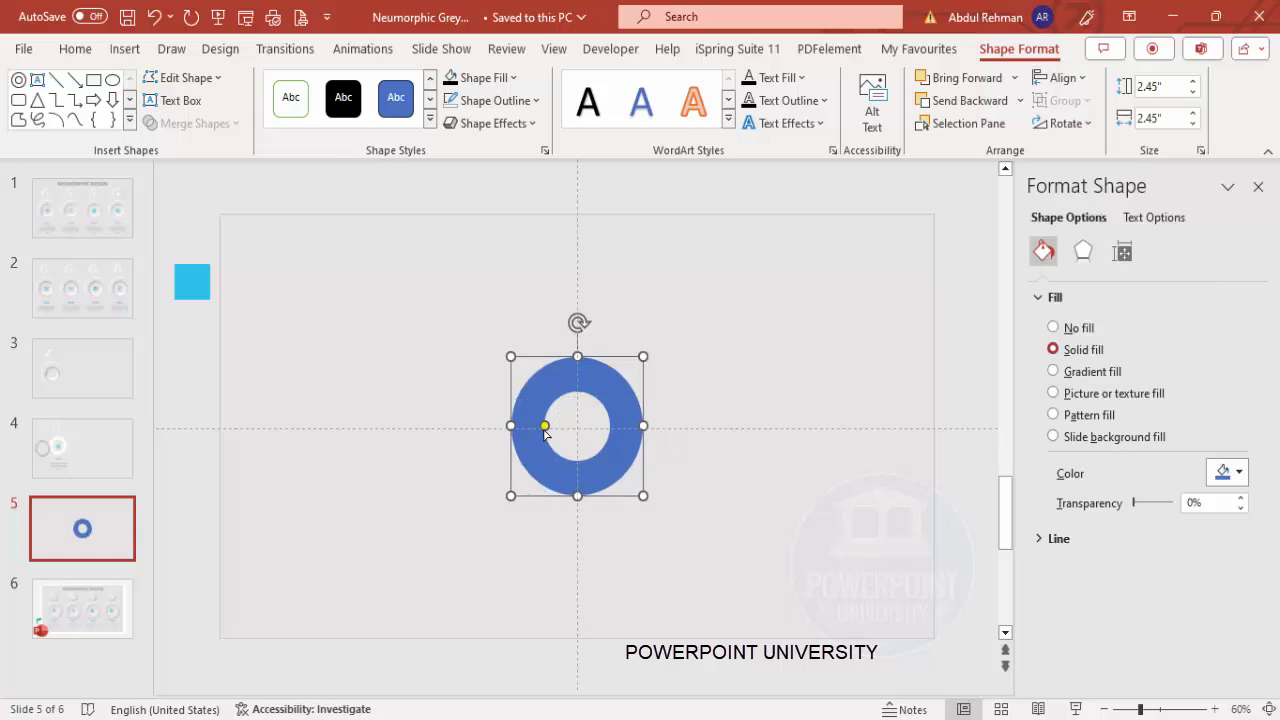
pyautogui.moveTo(544, 426)
pyautogui.mouseDown()
pyautogui.moveTo(531, 431)
pyautogui.moveTo(556, 430)
pyautogui.moveTo(533, 431)
pyautogui.mouseUp()
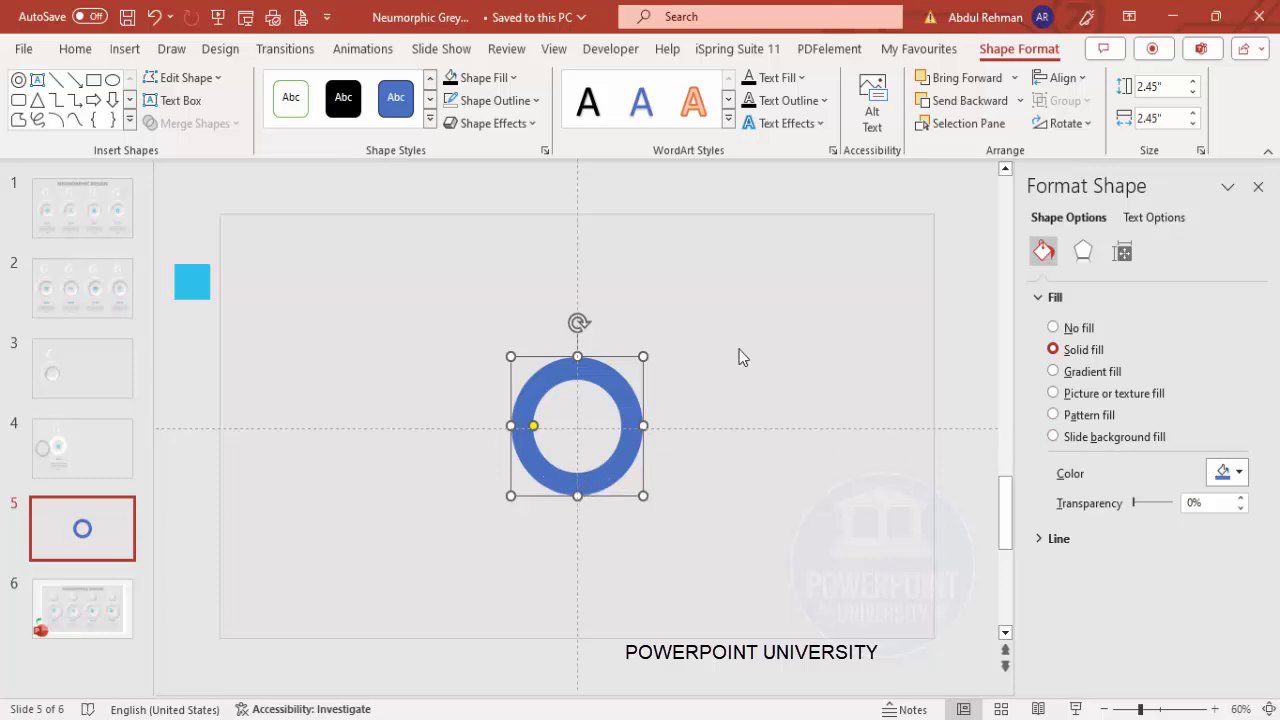
pyautogui.click(1238, 472)
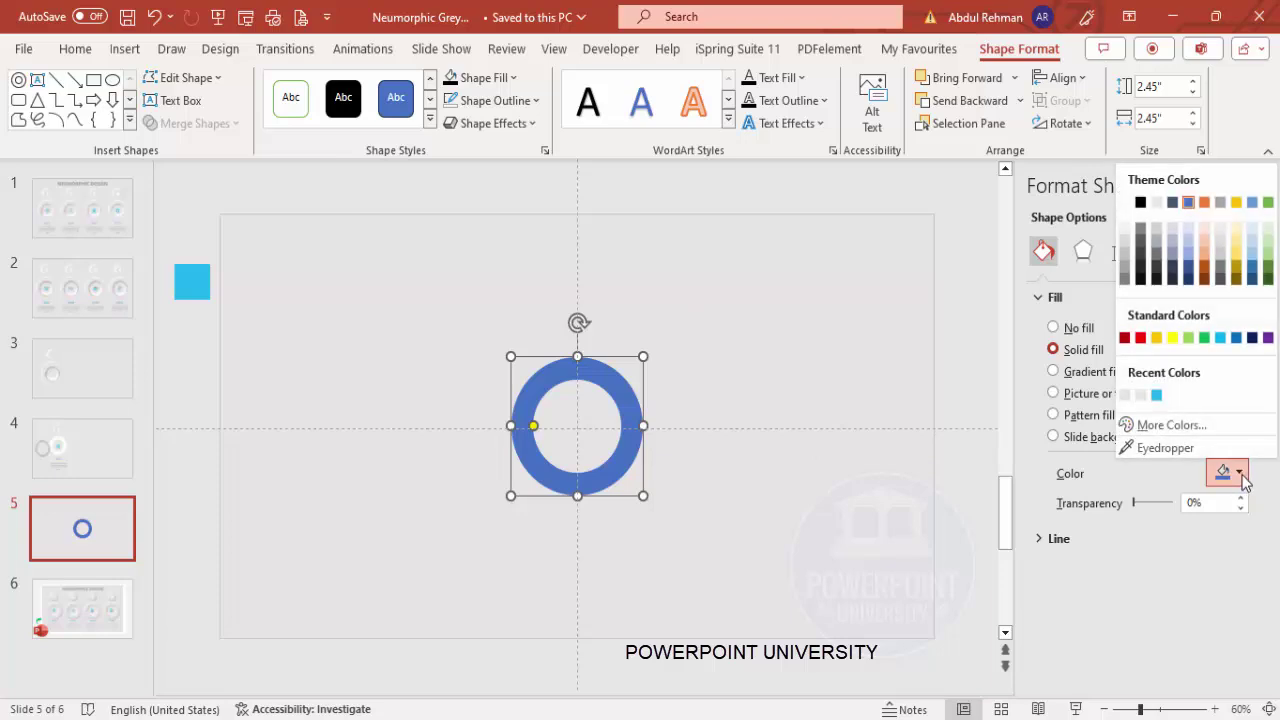
# Fill the ring Light Gray and give it an Offset: Bottom Right shadow
pyautogui.click(1125, 396)
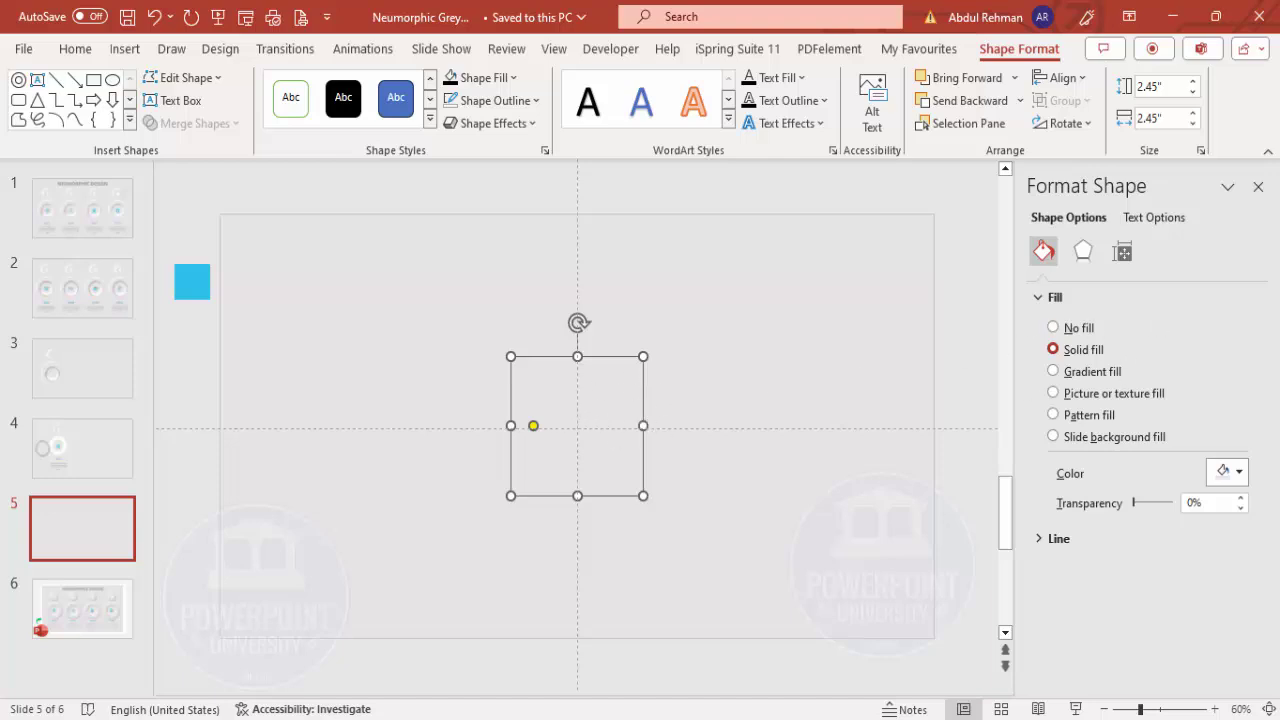
pyautogui.click(1084, 253)
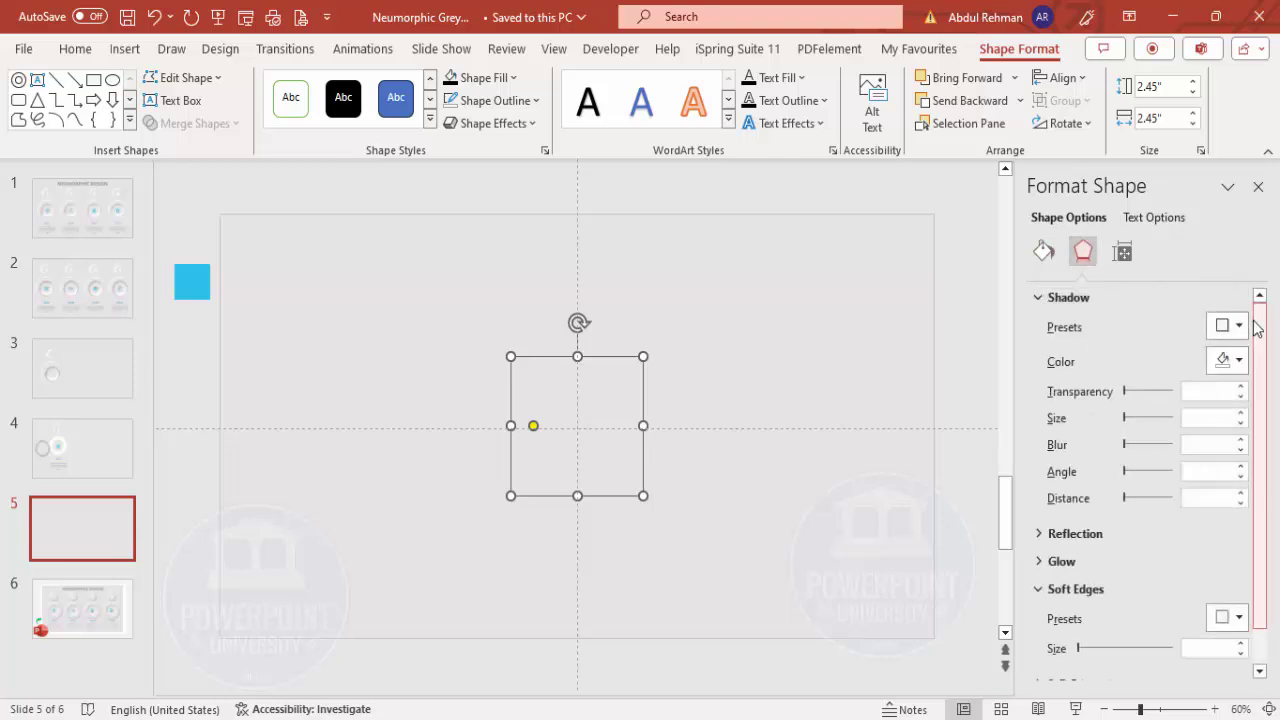
pyautogui.click(1232, 326)
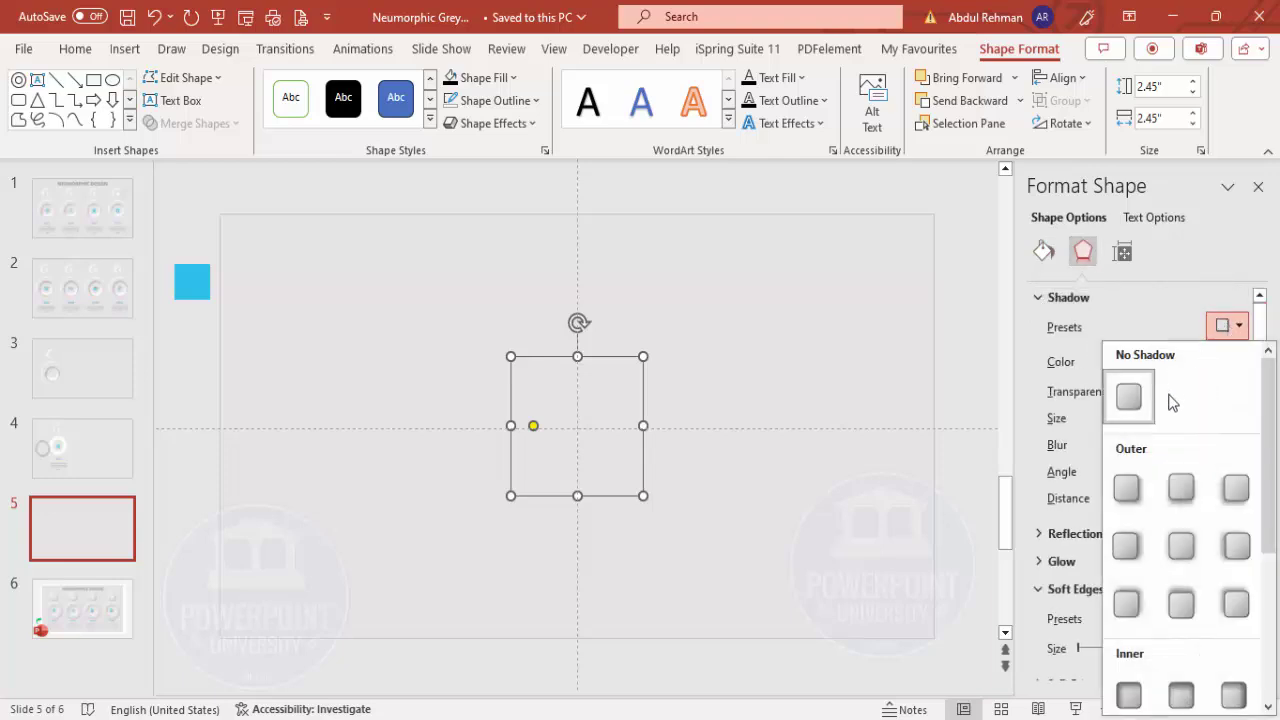
pyautogui.click(1134, 493)
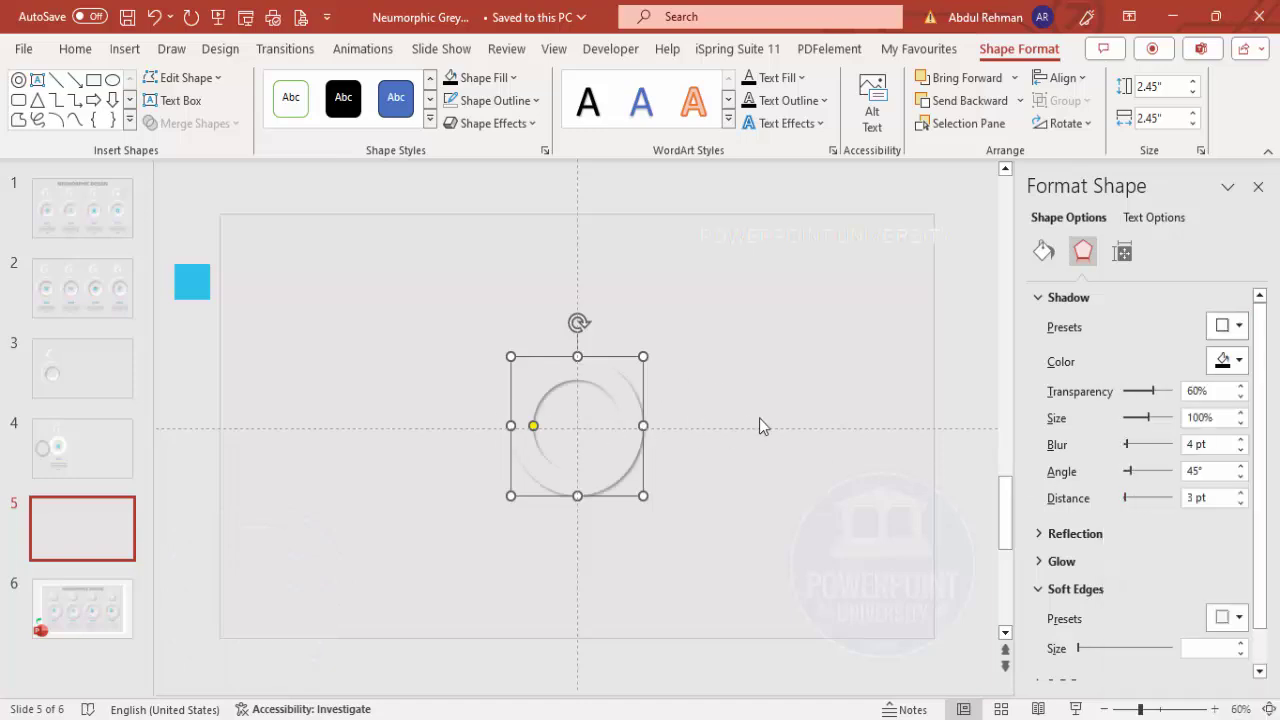
# Set the shadow to 89% transparency, 108% size and 14 pt blur
pyautogui.click(1222, 391)
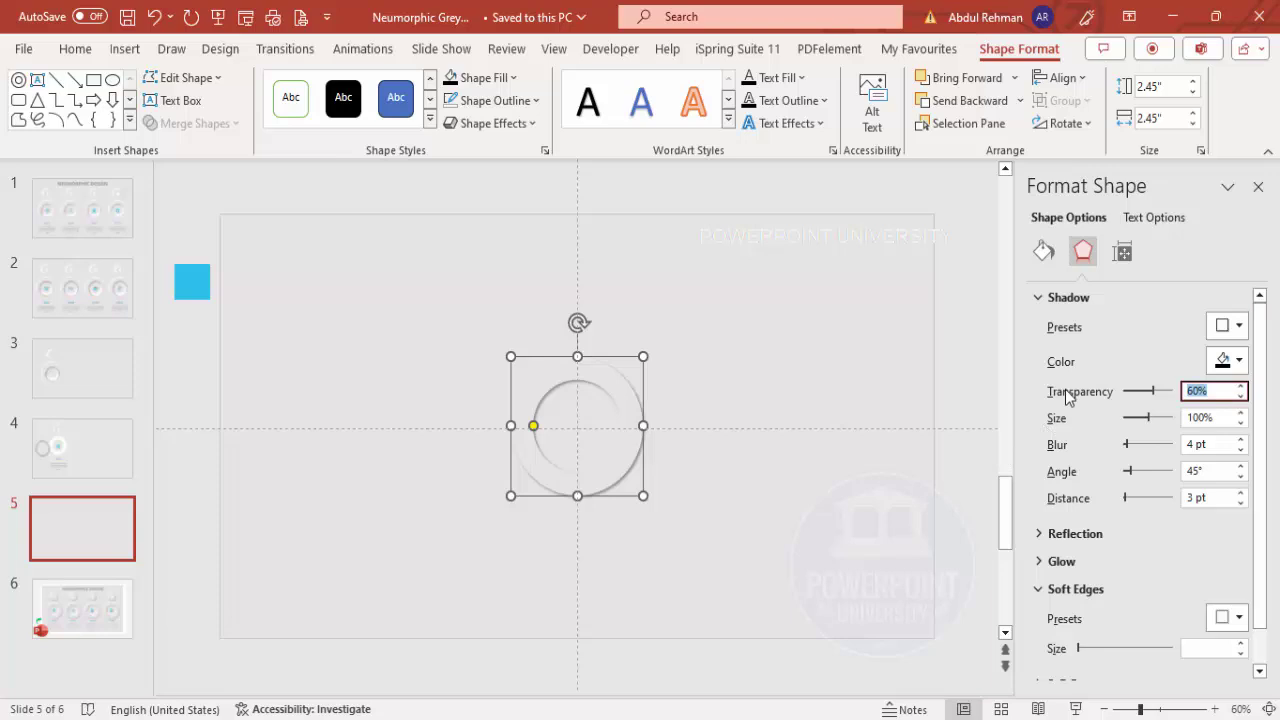
pyautogui.write('89')
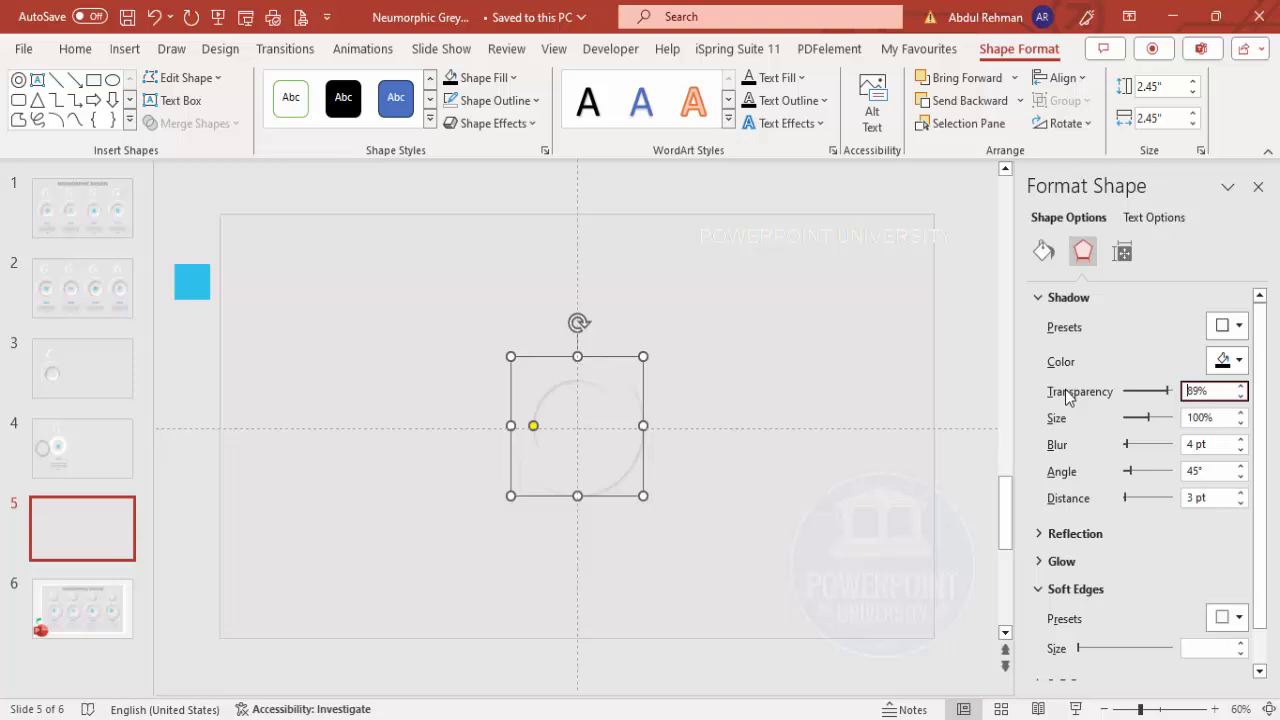
pyautogui.press('Tab')
pyautogui.write('108')
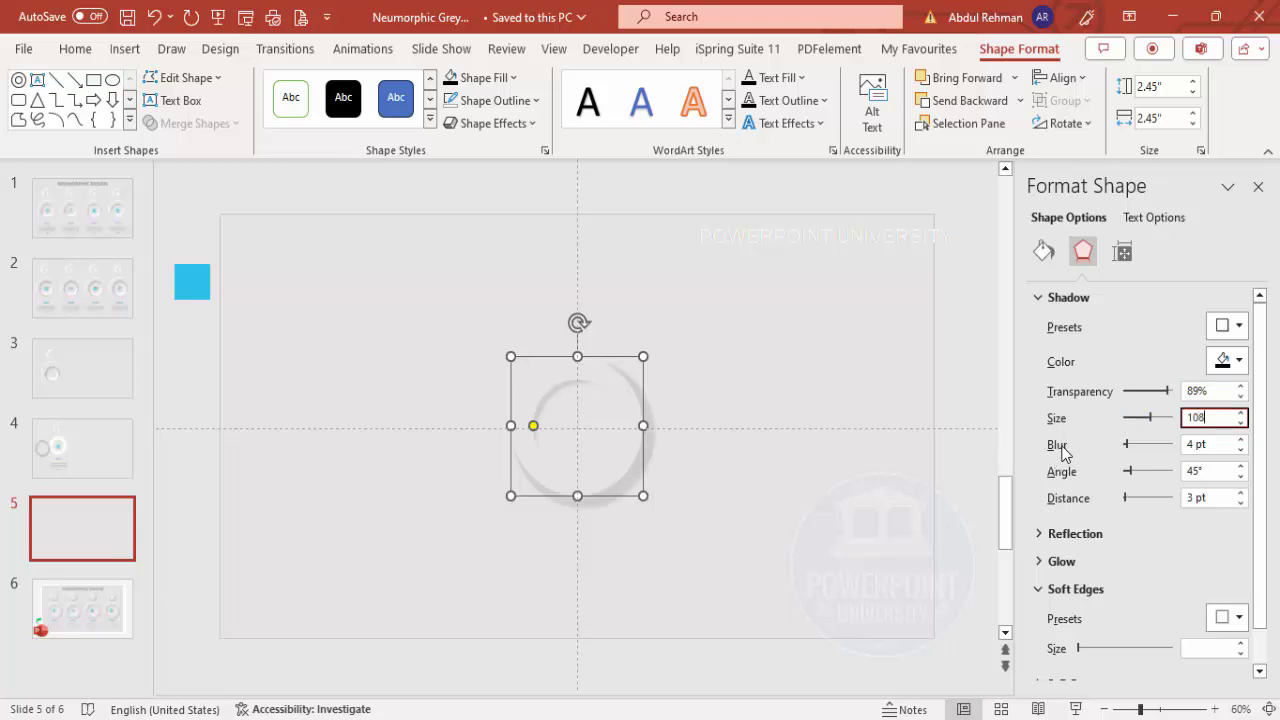
pyautogui.press('Tab')
pyautogui.write('1')
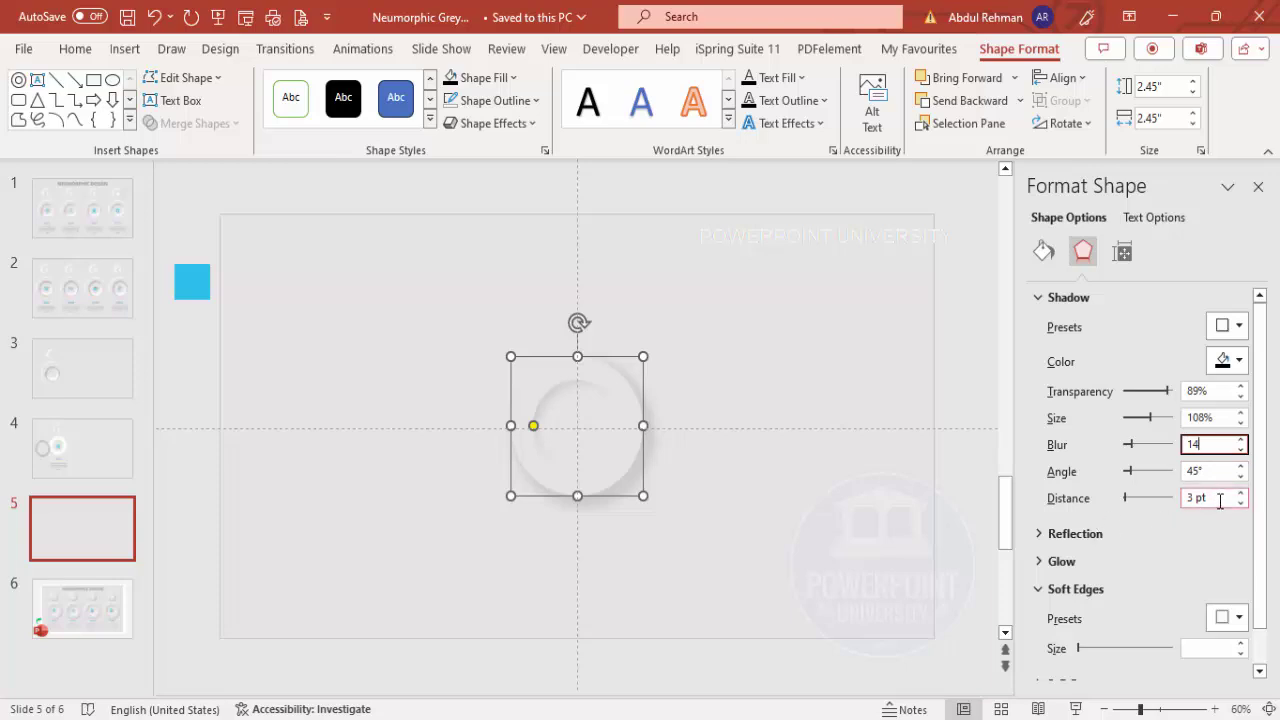
pyautogui.click(754, 397)
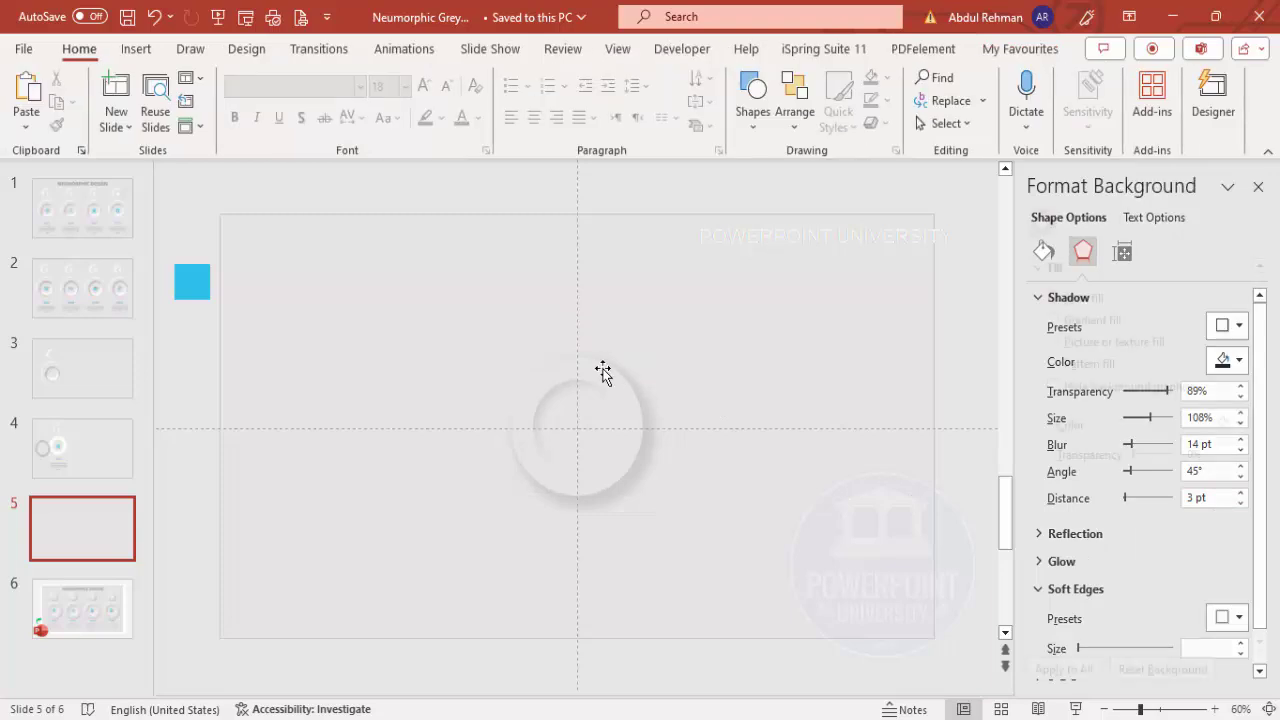
pyautogui.click(603, 371)
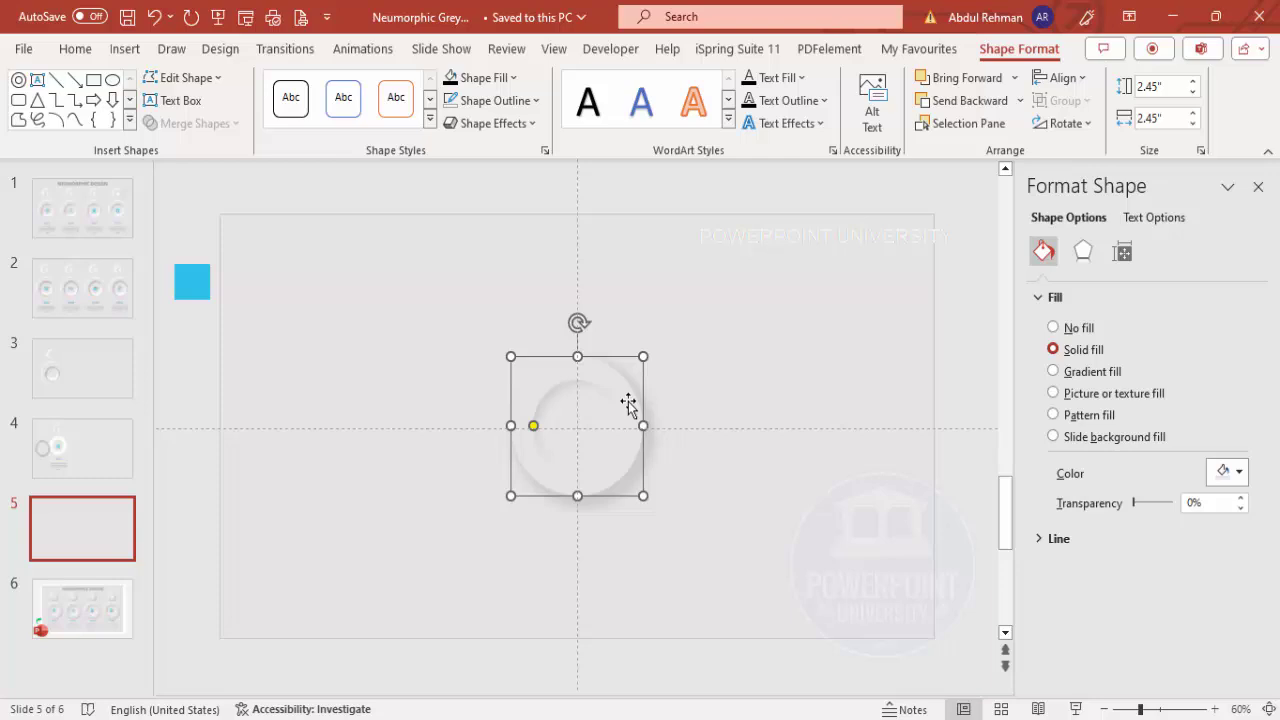
pyautogui.click(662, 485)
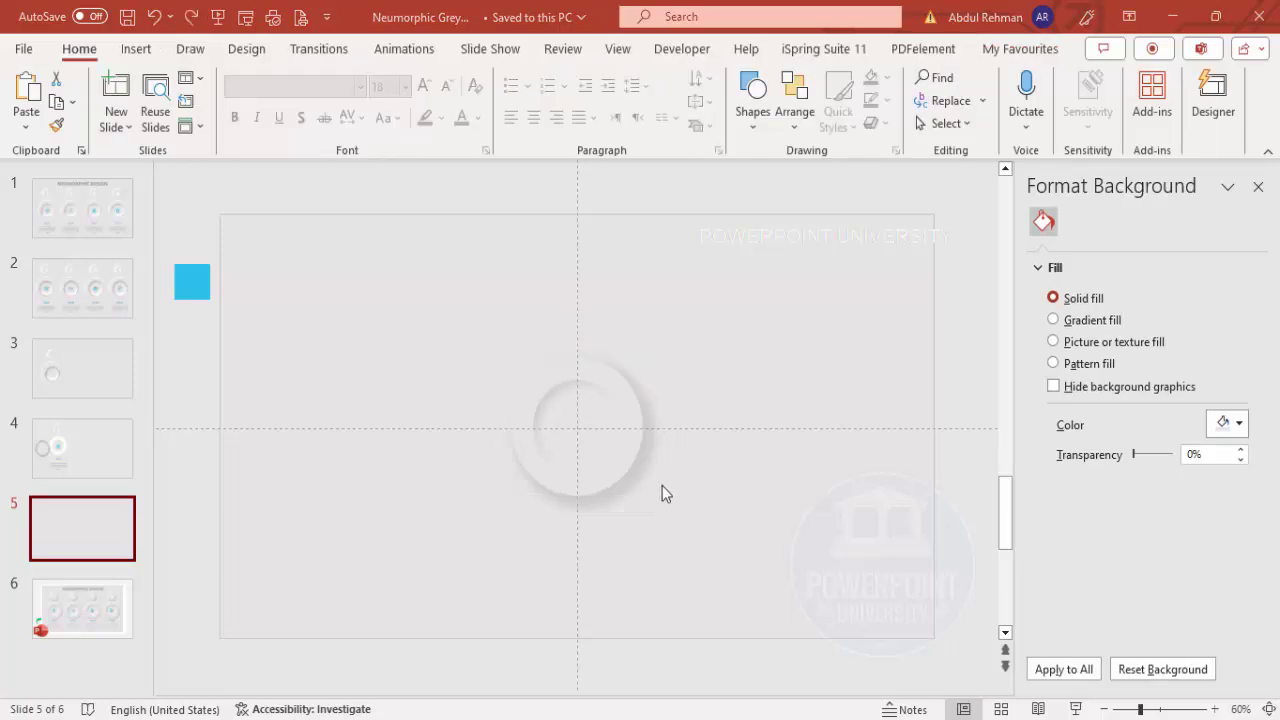
pyautogui.click(140, 49)
# Insert another hollow circle and size it 2.9" by 2.9"
pyautogui.click(393, 127)
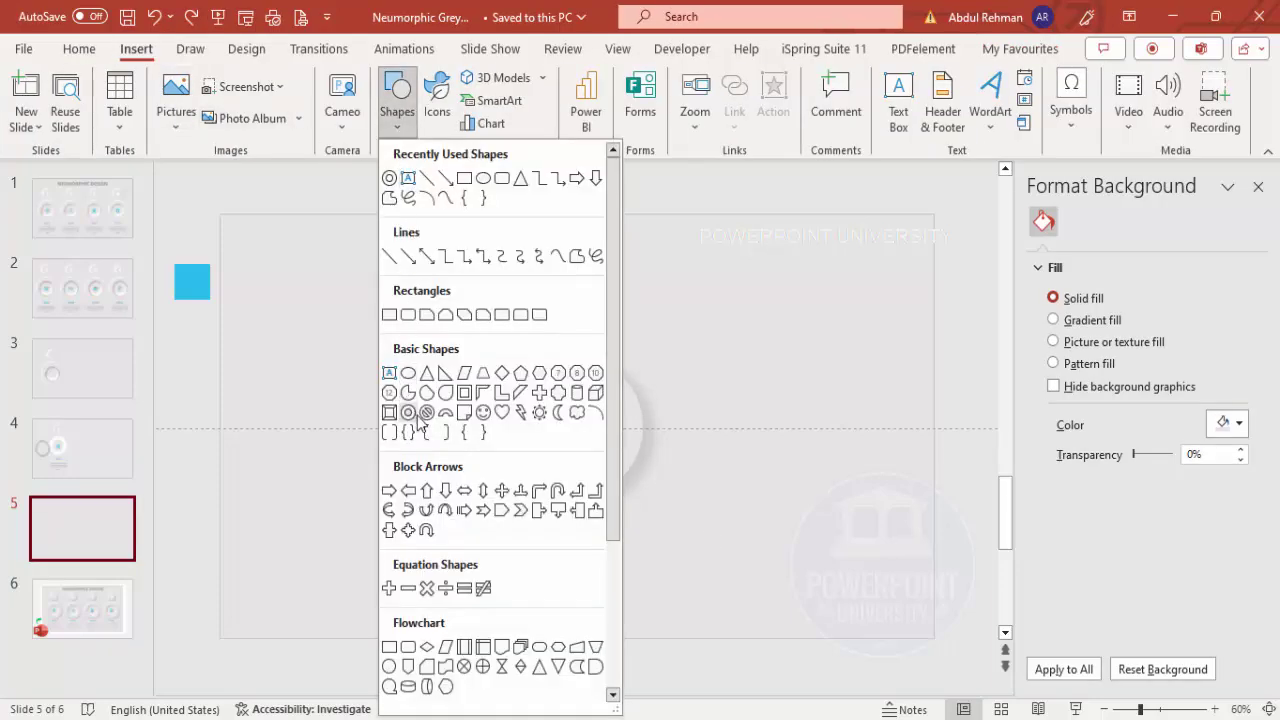
pyautogui.click(409, 418)
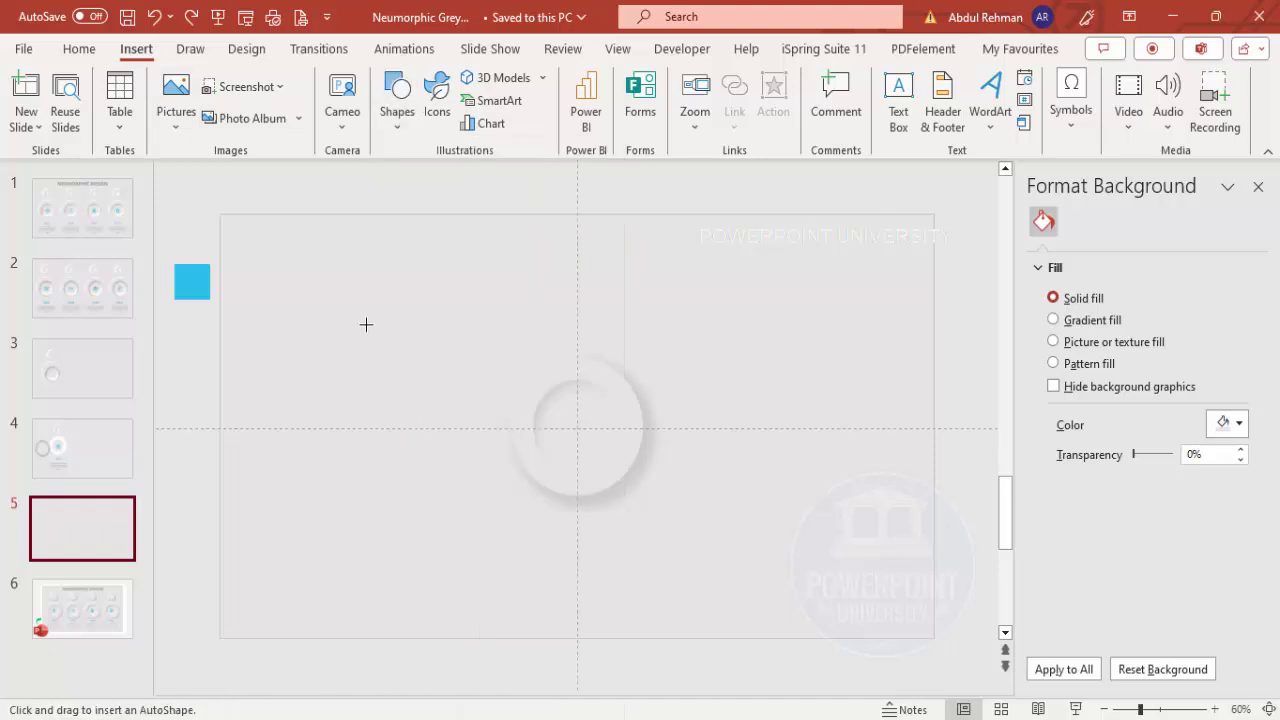
pyautogui.click(349, 312)
pyautogui.click(1165, 88)
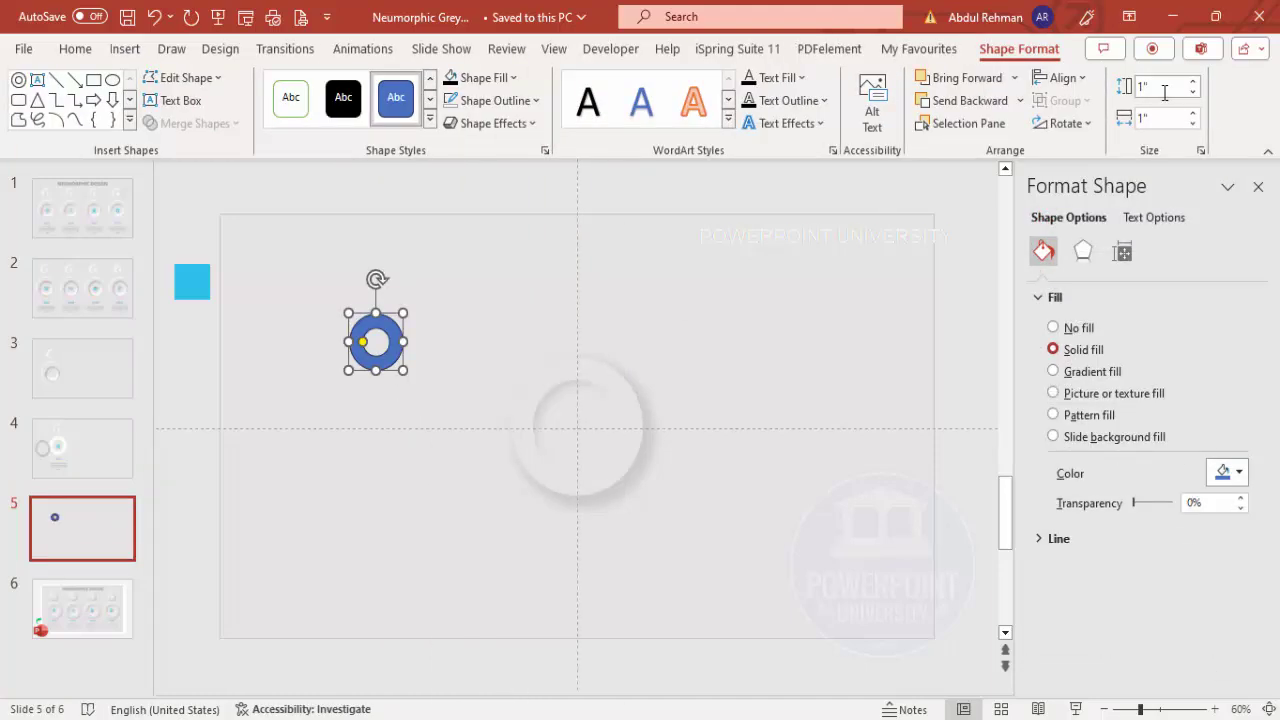
pyautogui.write('2.9')
pyautogui.press('Tab')
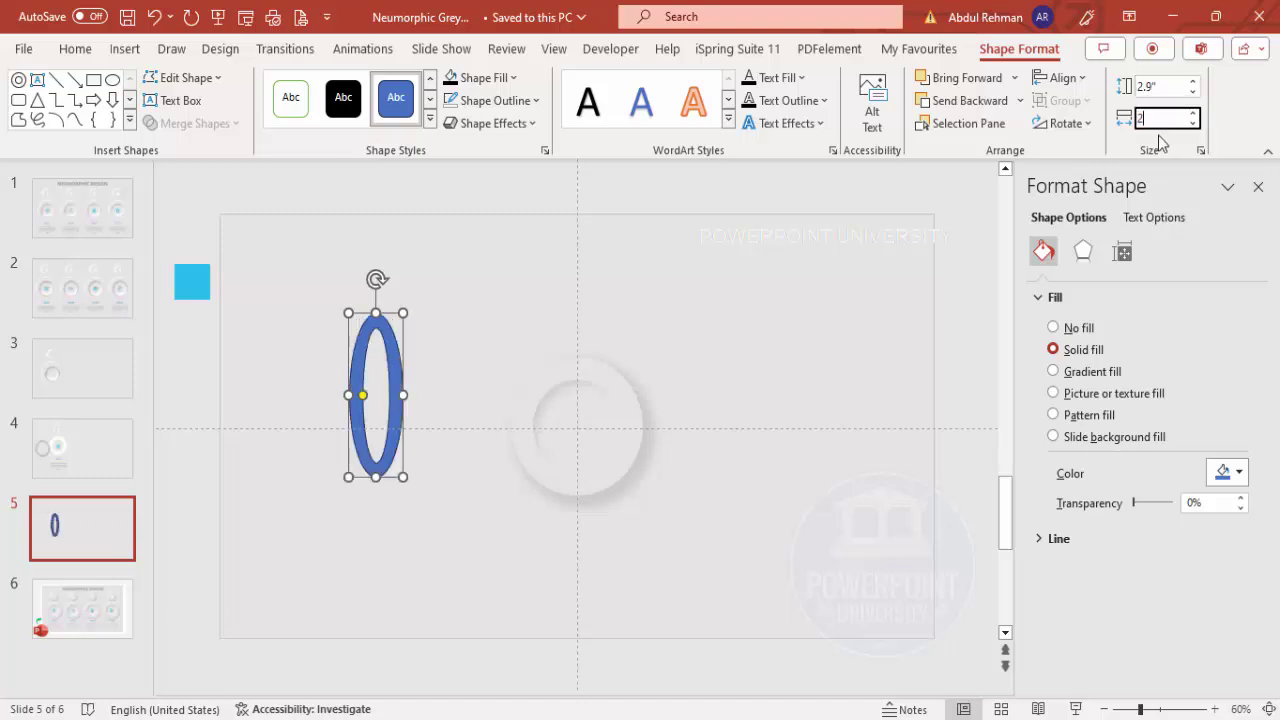
pyautogui.press('Return')
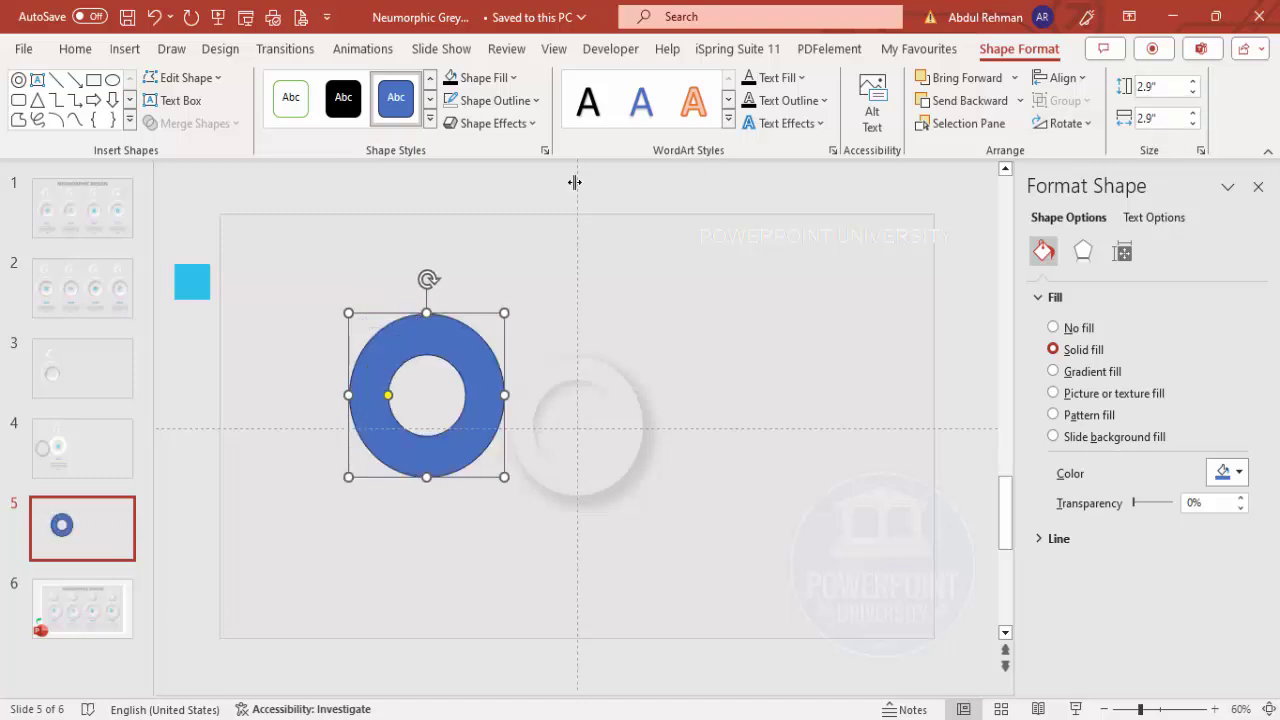
# Give the new ring no outline and a white fill at 35% transparency
pyautogui.click(495, 100)
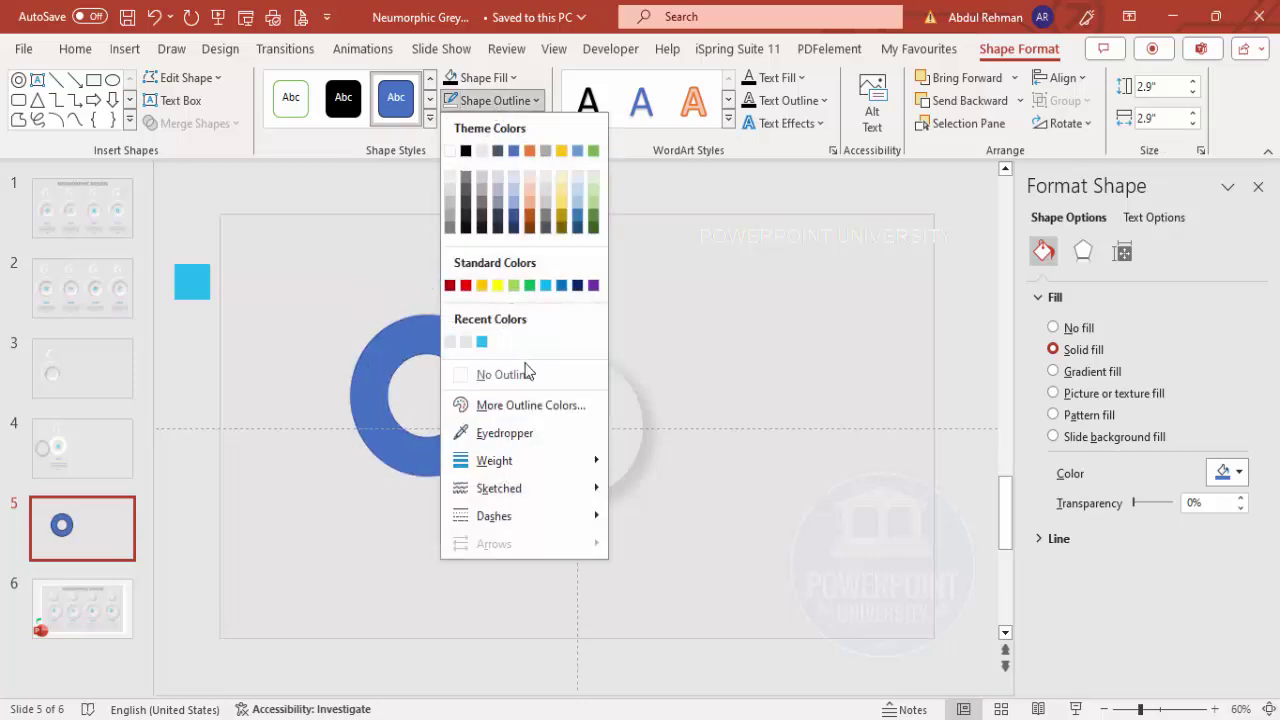
pyautogui.click(524, 369)
pyautogui.click(512, 78)
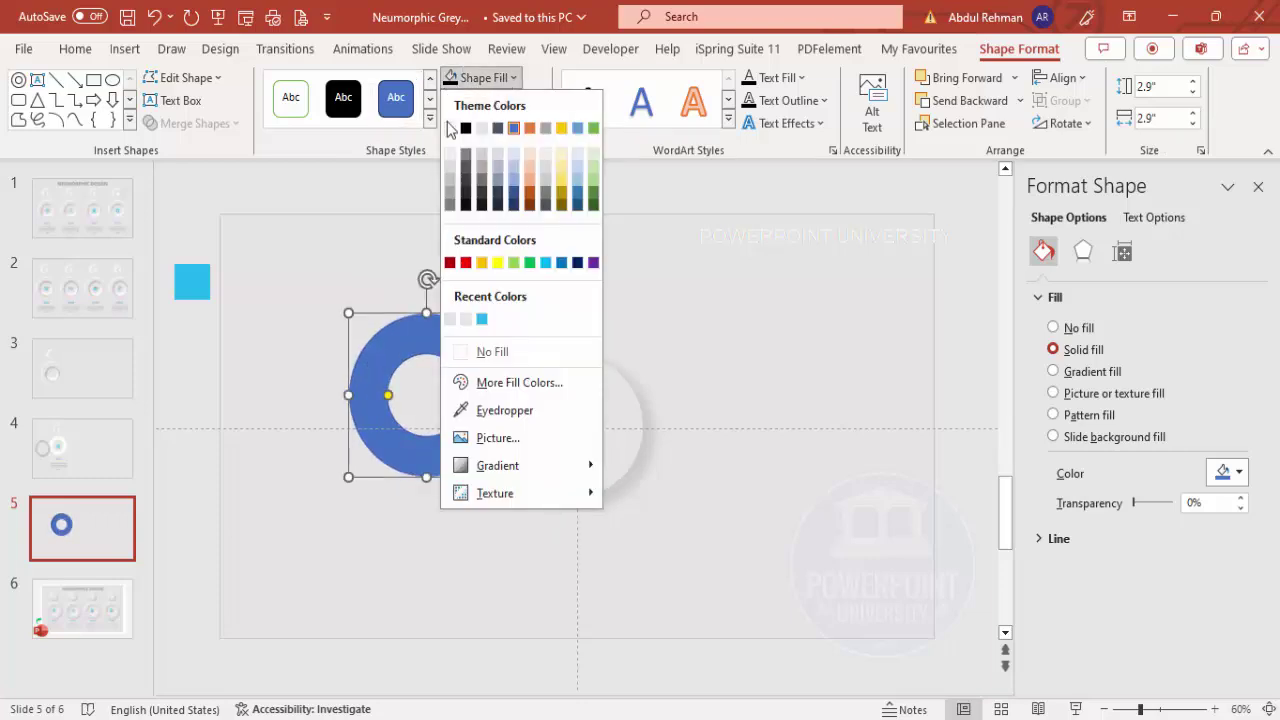
pyautogui.click(451, 128)
pyautogui.doubleClick(1205, 502)
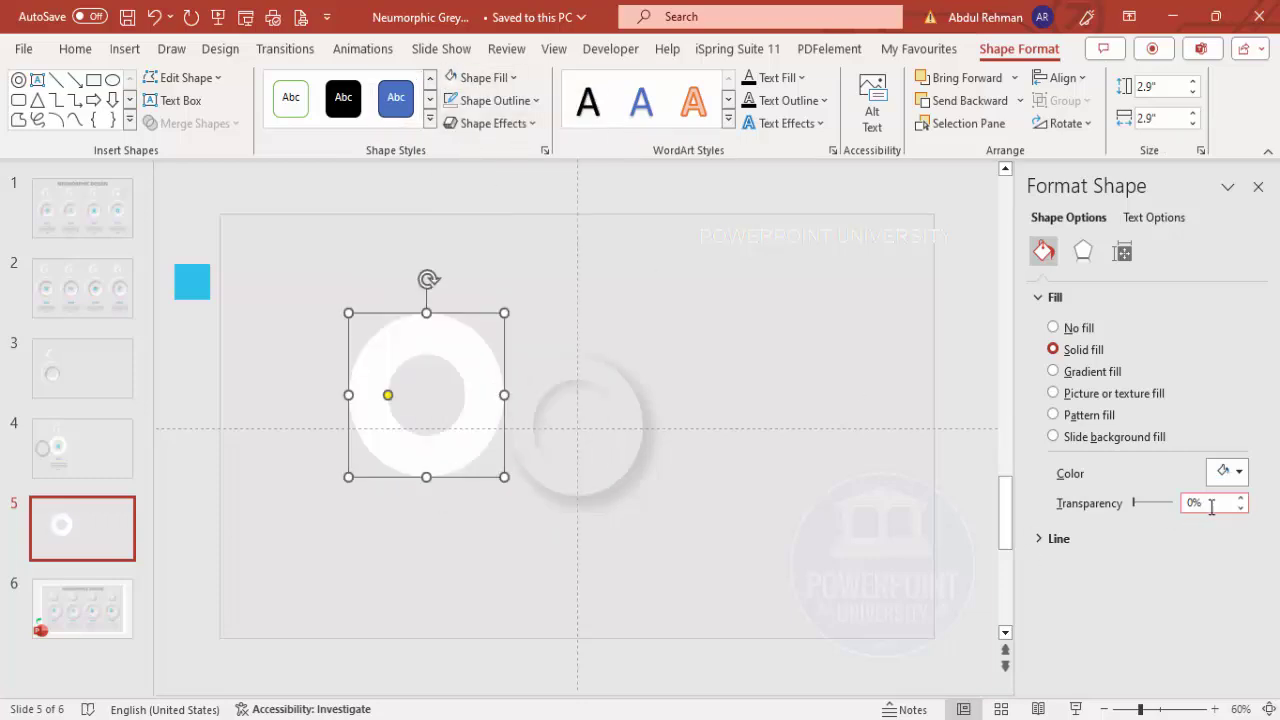
pyautogui.write('35')
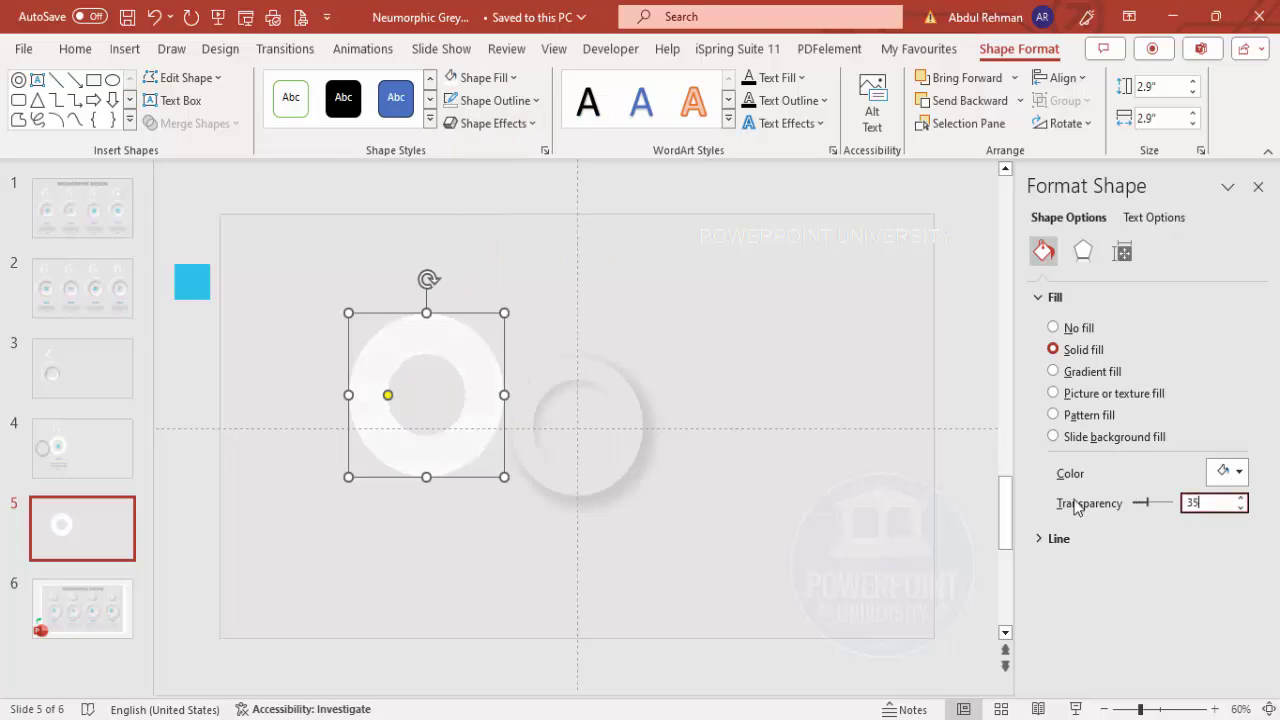
pyautogui.click(1083, 252)
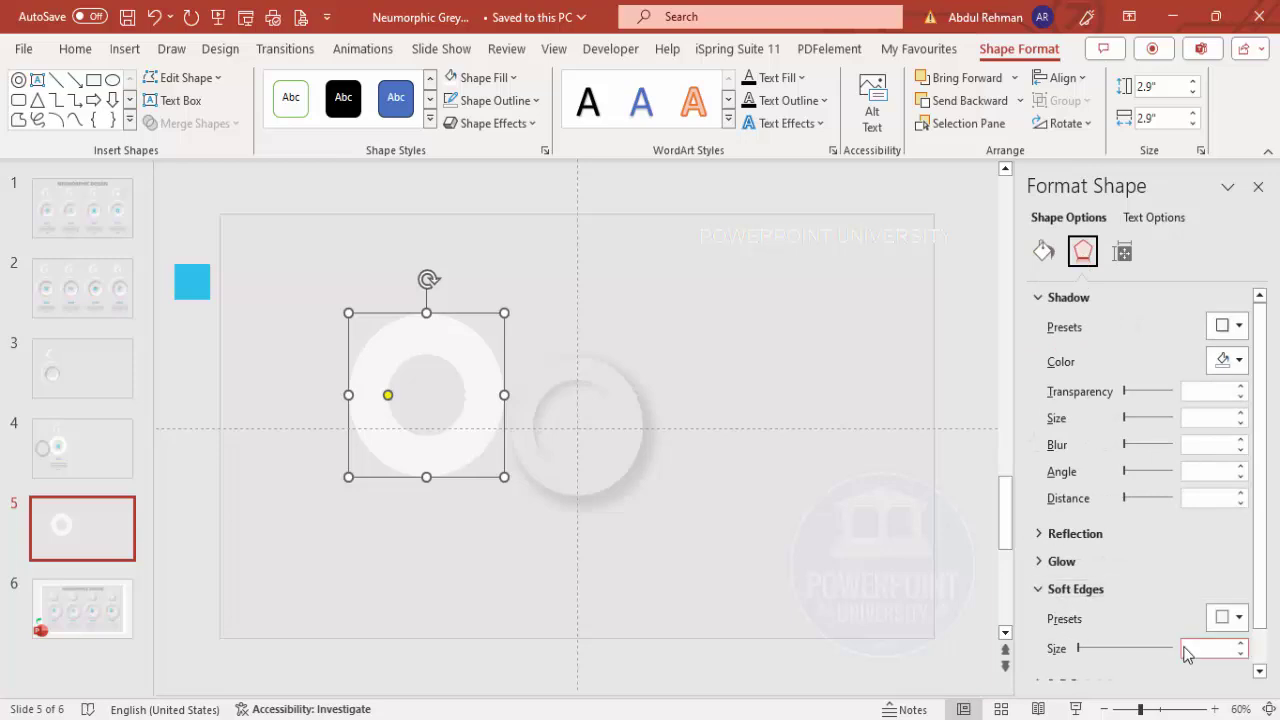
# Give the white ring 16 pt soft edges and a thicker band
pyautogui.click(1201, 648)
pyautogui.write('16')
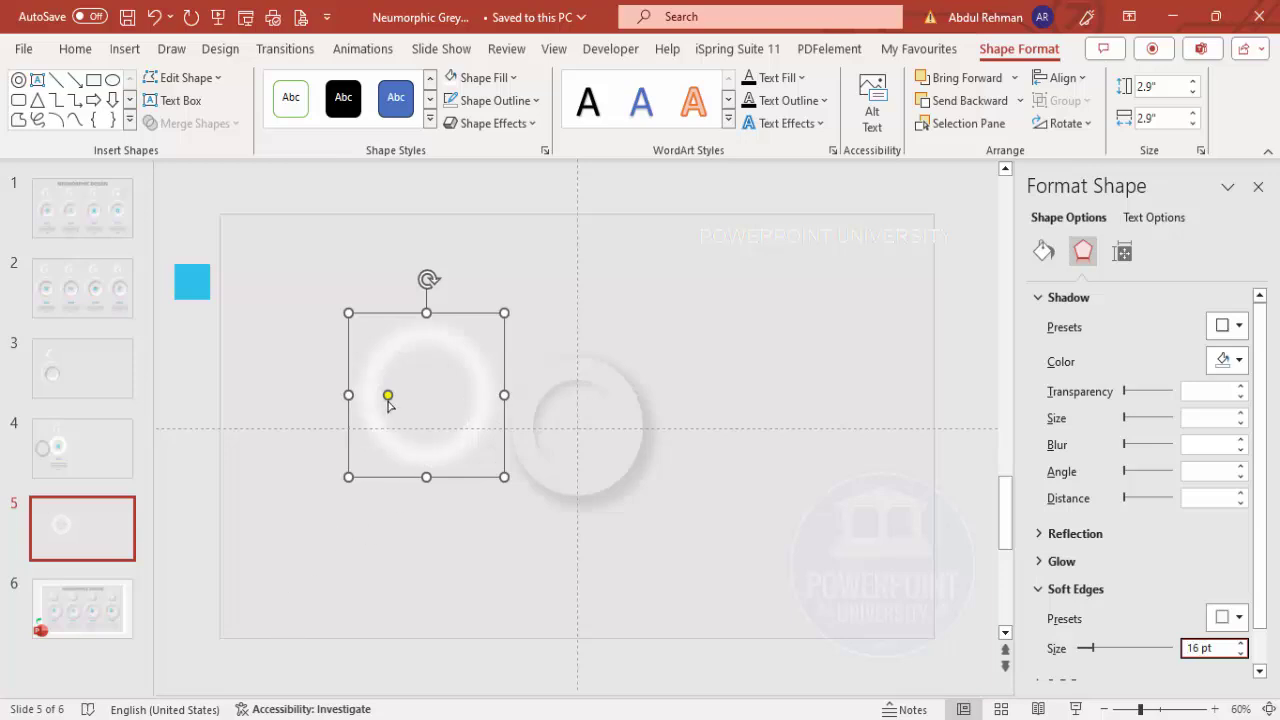
pyautogui.moveTo(388, 396); pyautogui.dragTo(406, 395)
# Move the white ring onto the centre circle, send it to back, and nudge it up
pyautogui.moveTo(458, 355); pyautogui.dragTo(598, 378)
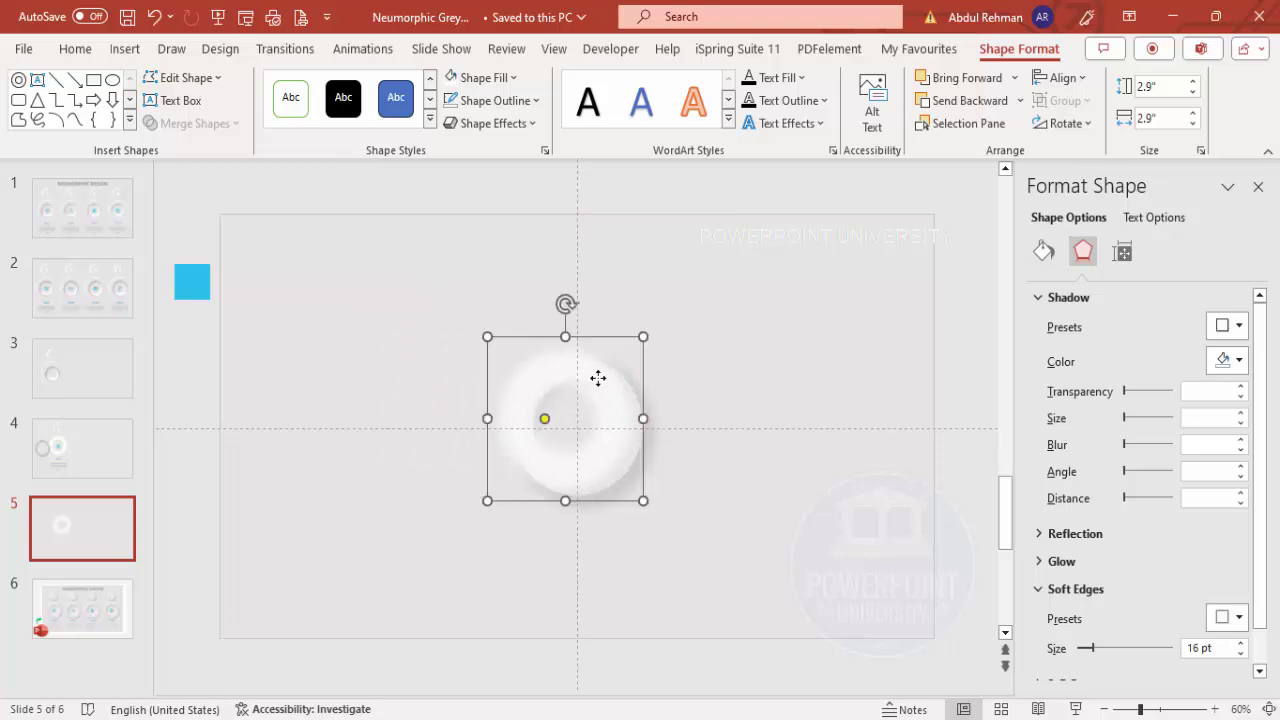
pyautogui.click(1020, 100)
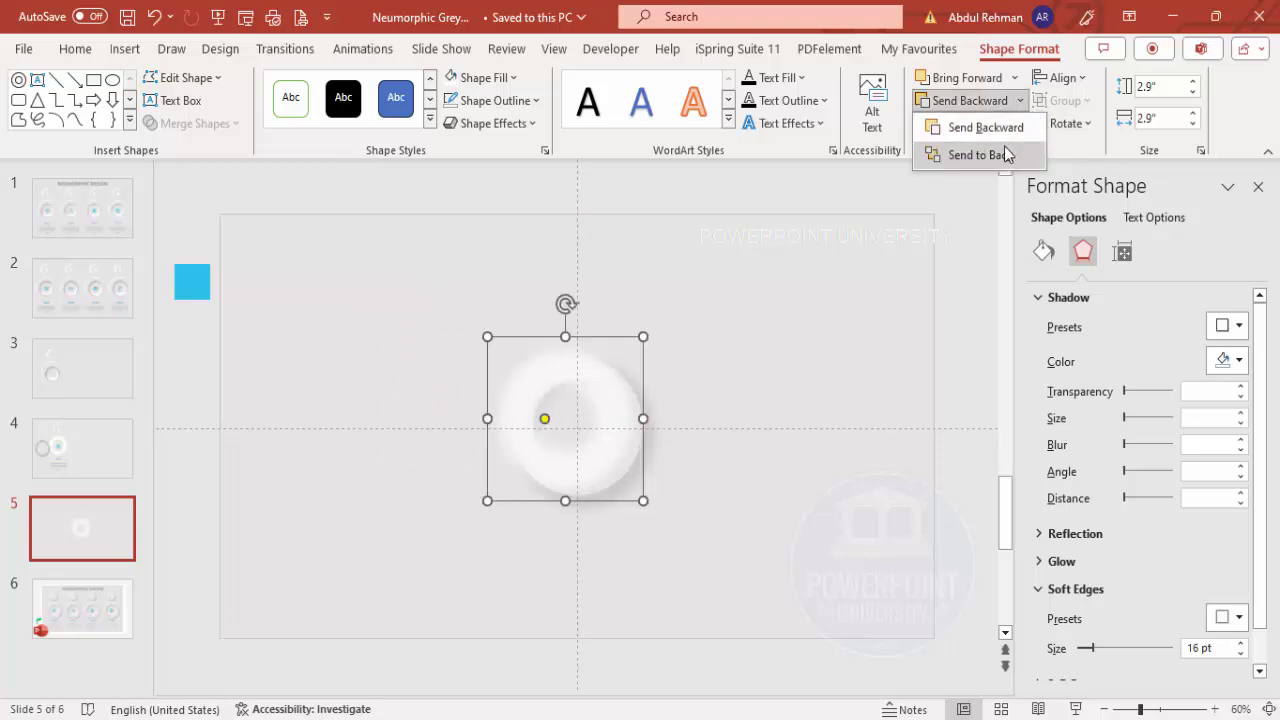
pyautogui.click(997, 155)
pyautogui.hotkey('ctrl', 'Up')
pyautogui.hotkey('ctrl', 'Up')
pyautogui.hotkey('ctrl', 'Up')
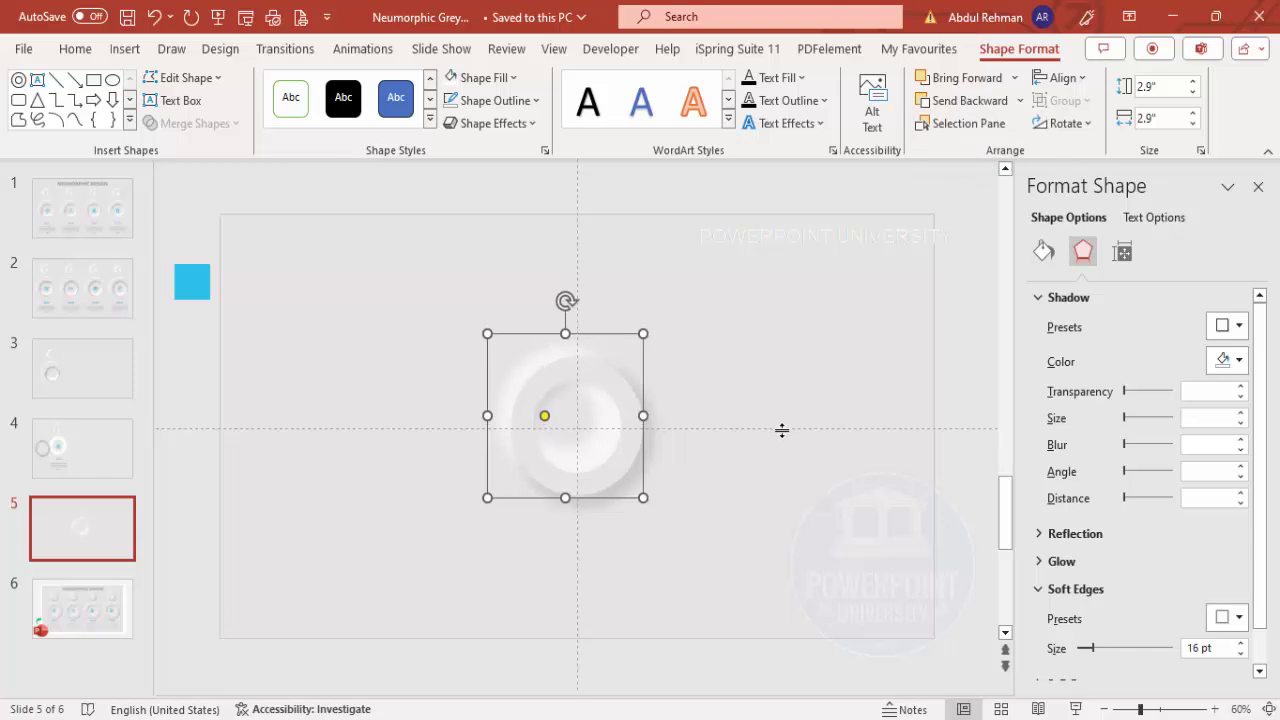
pyautogui.click(714, 377)
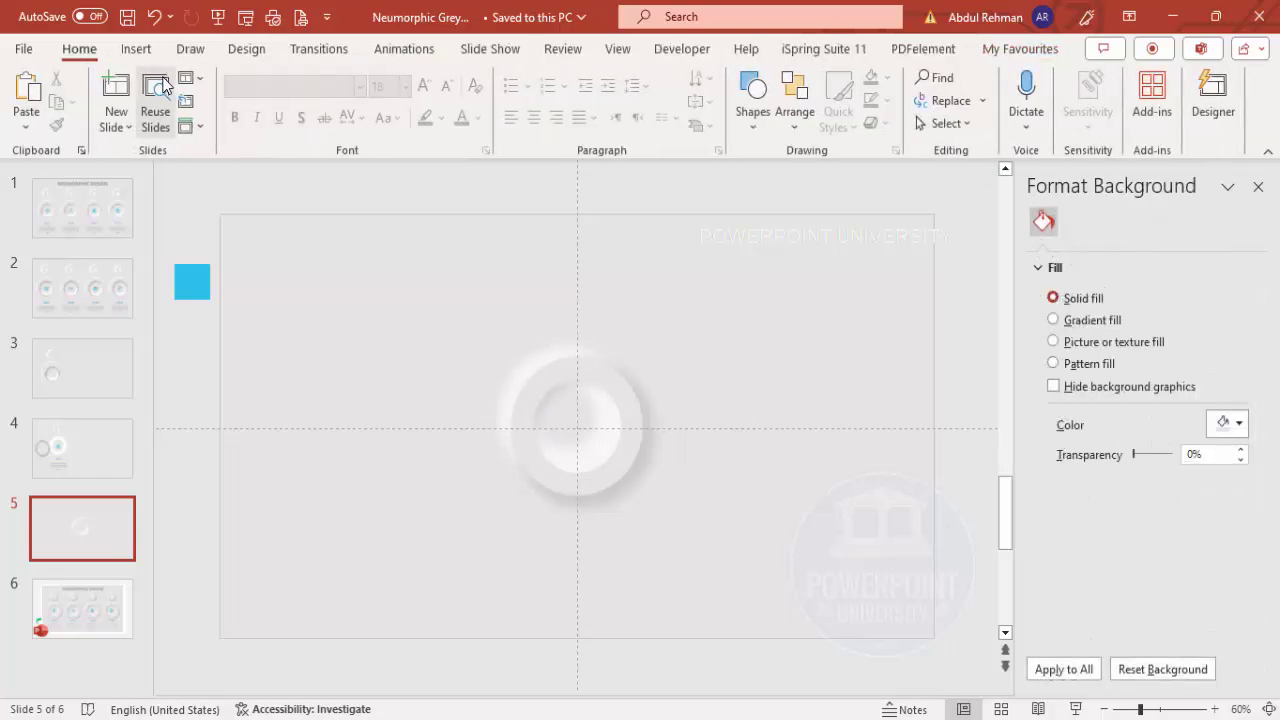
# Insert a third hollow circle sized 2.45" by 2.45" with a thinner band
pyautogui.click(136, 49)
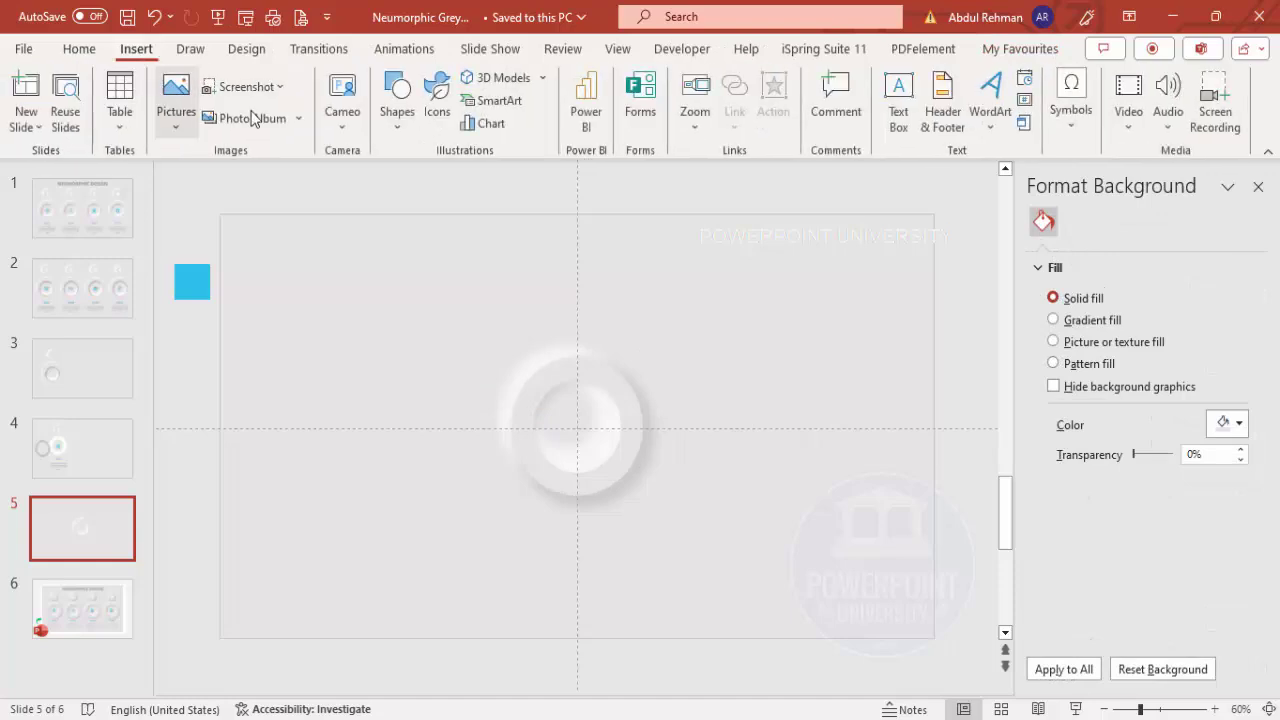
pyautogui.click(399, 133)
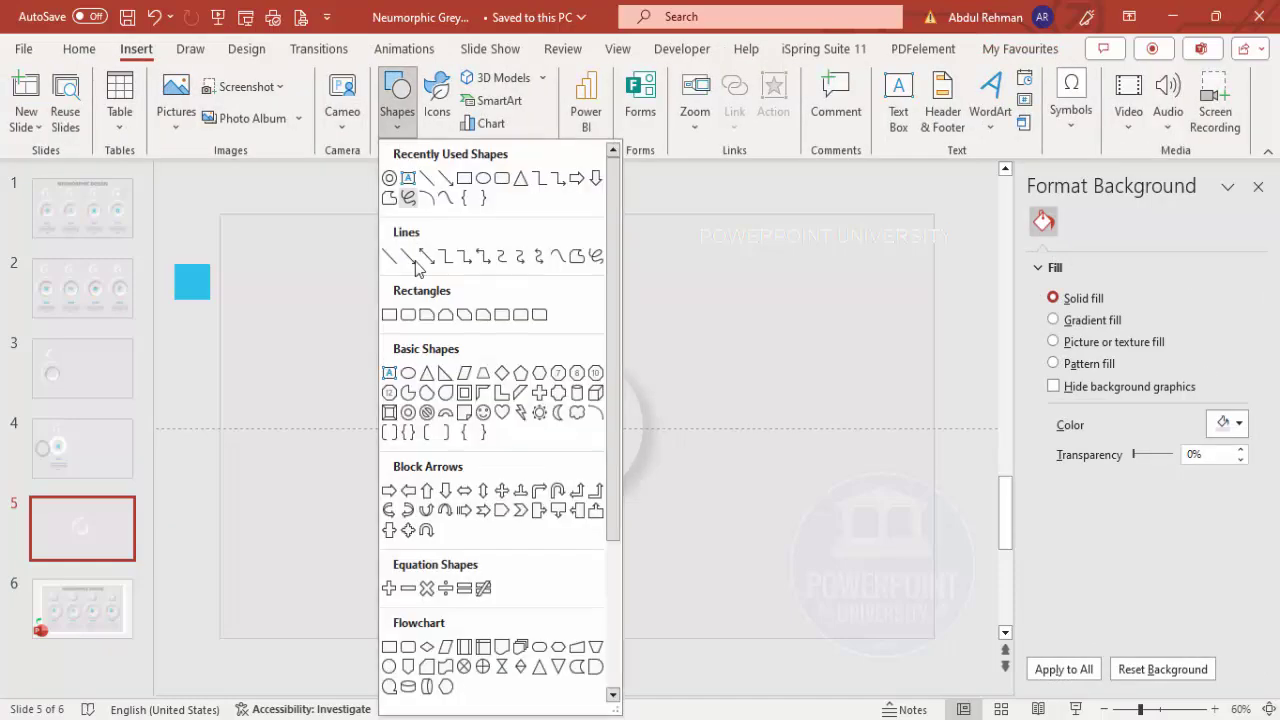
pyautogui.click(407, 414)
pyautogui.click(341, 322)
pyautogui.click(1150, 88)
pyautogui.write('2.')
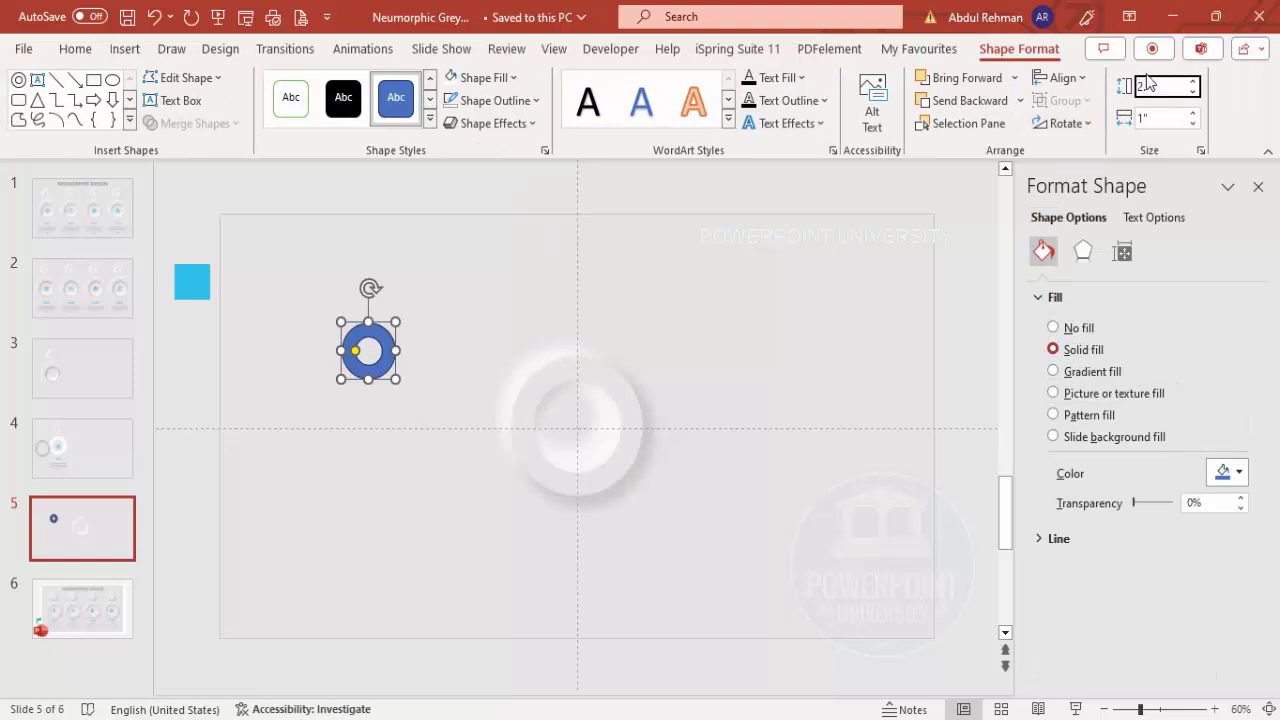
pyautogui.write('45')
pyautogui.click(1168, 118)
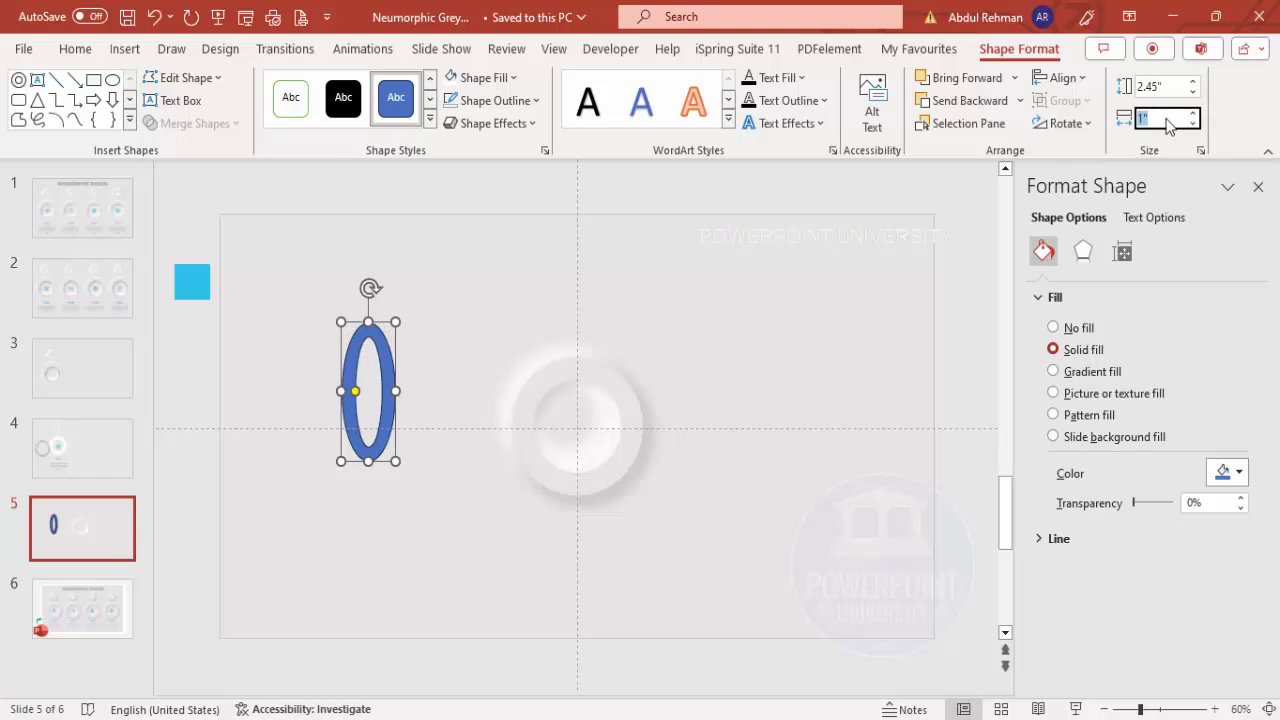
pyautogui.press('Return')
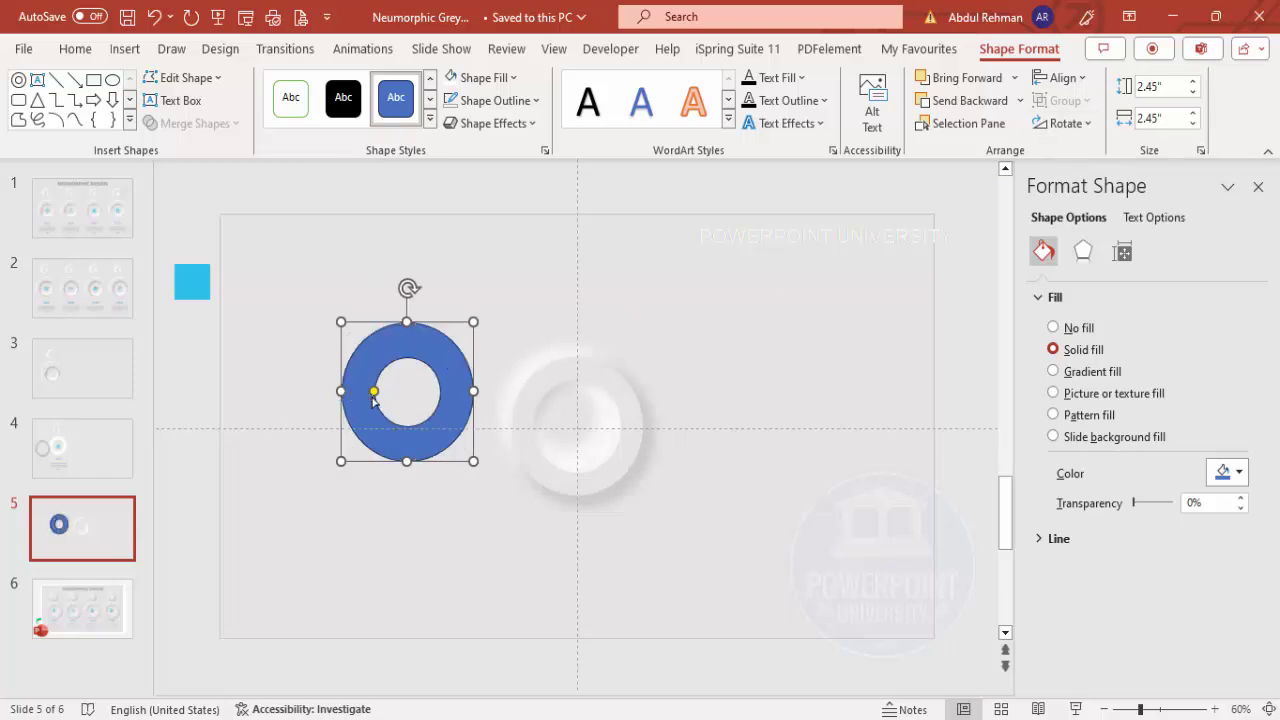
pyautogui.moveTo(373, 391); pyautogui.dragTo(362, 398)
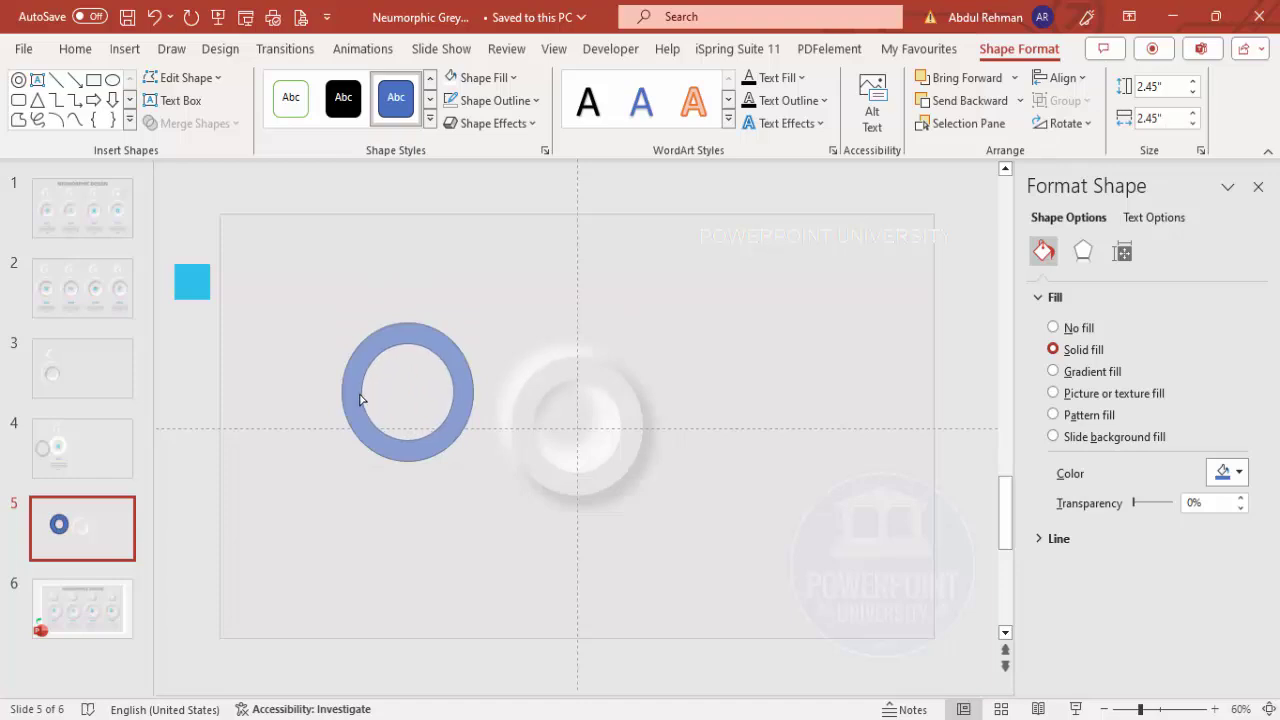
pyautogui.click(361, 399)
# Remove its outline and fill it White, Darker 50% at 70% transparency
pyautogui.click(488, 100)
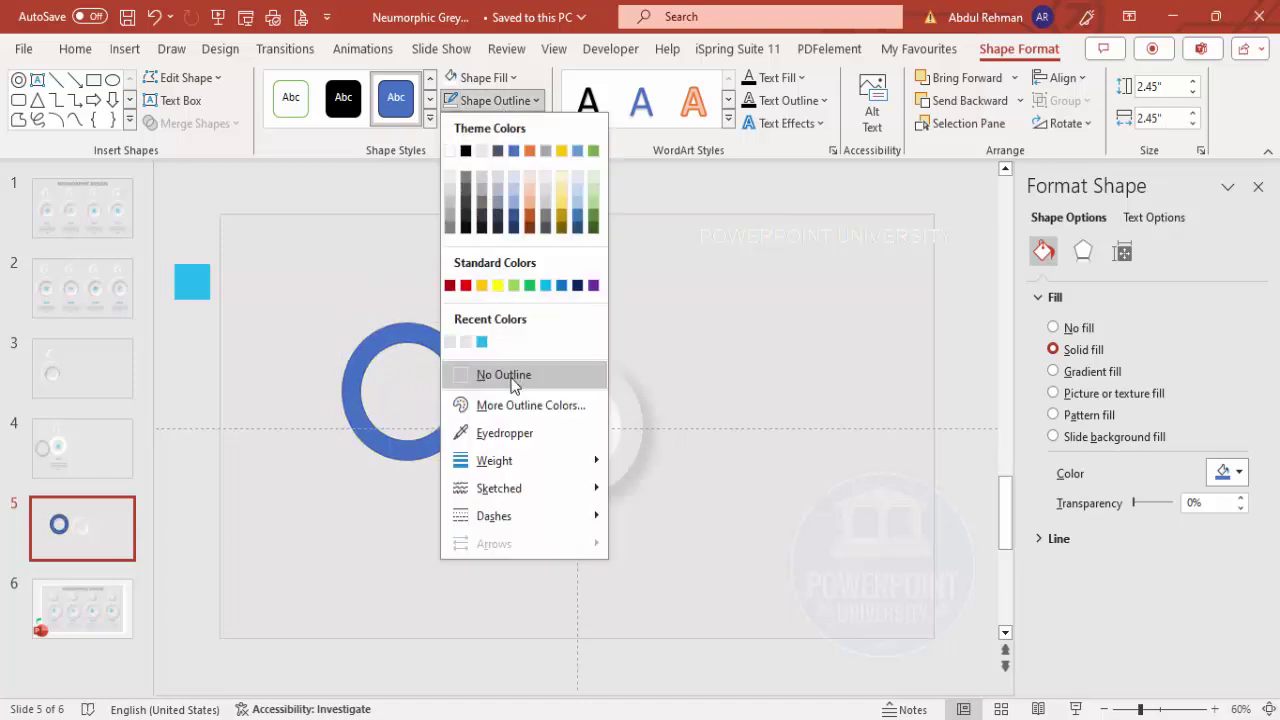
pyautogui.click(510, 376)
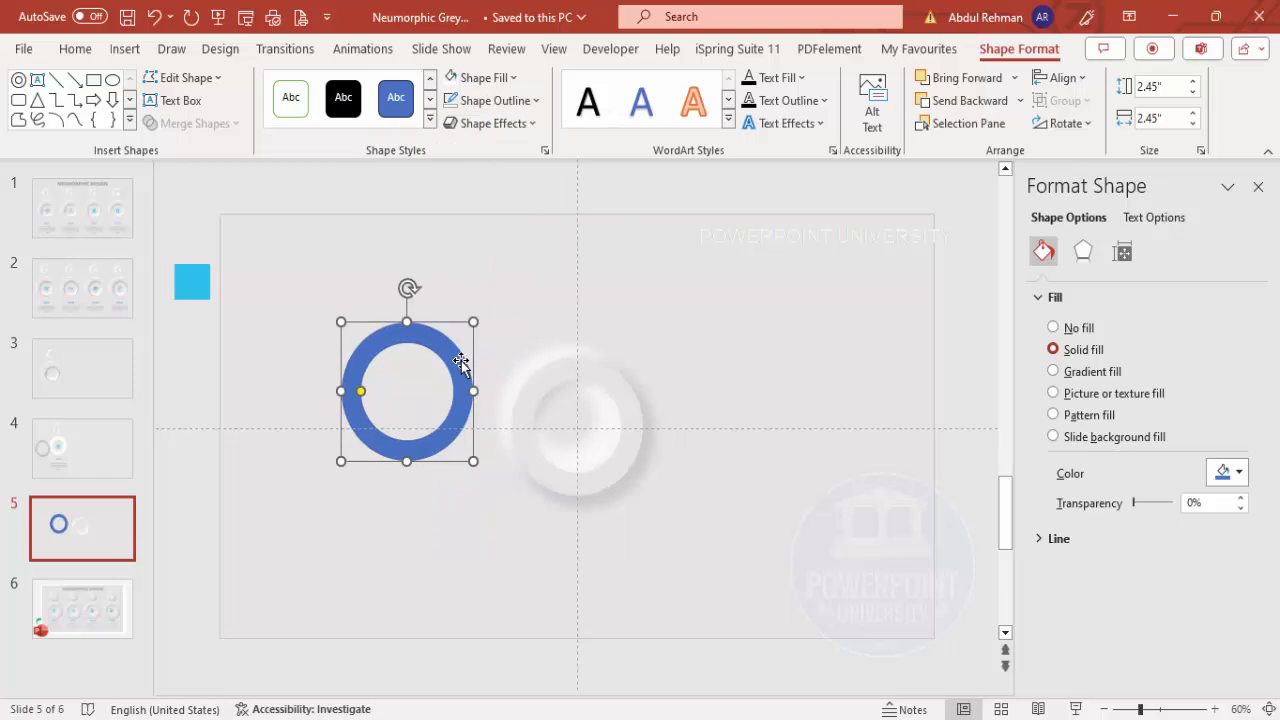
pyautogui.click(487, 78)
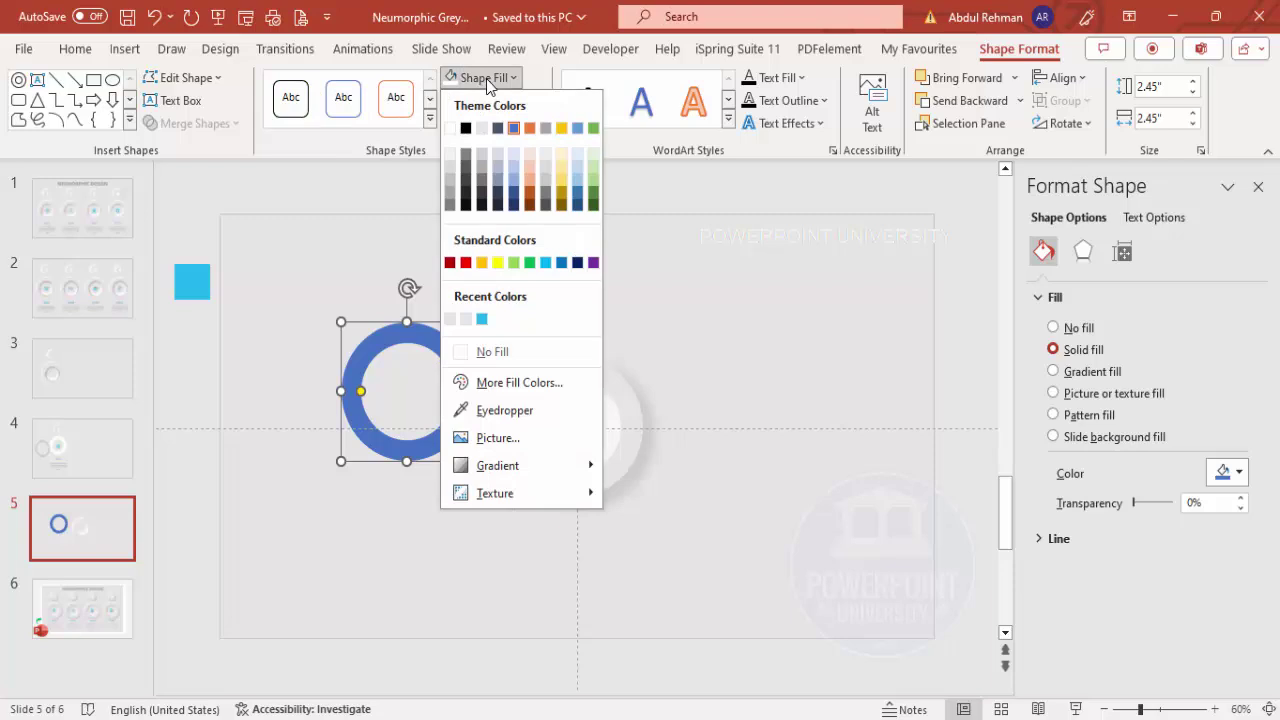
pyautogui.click(451, 207)
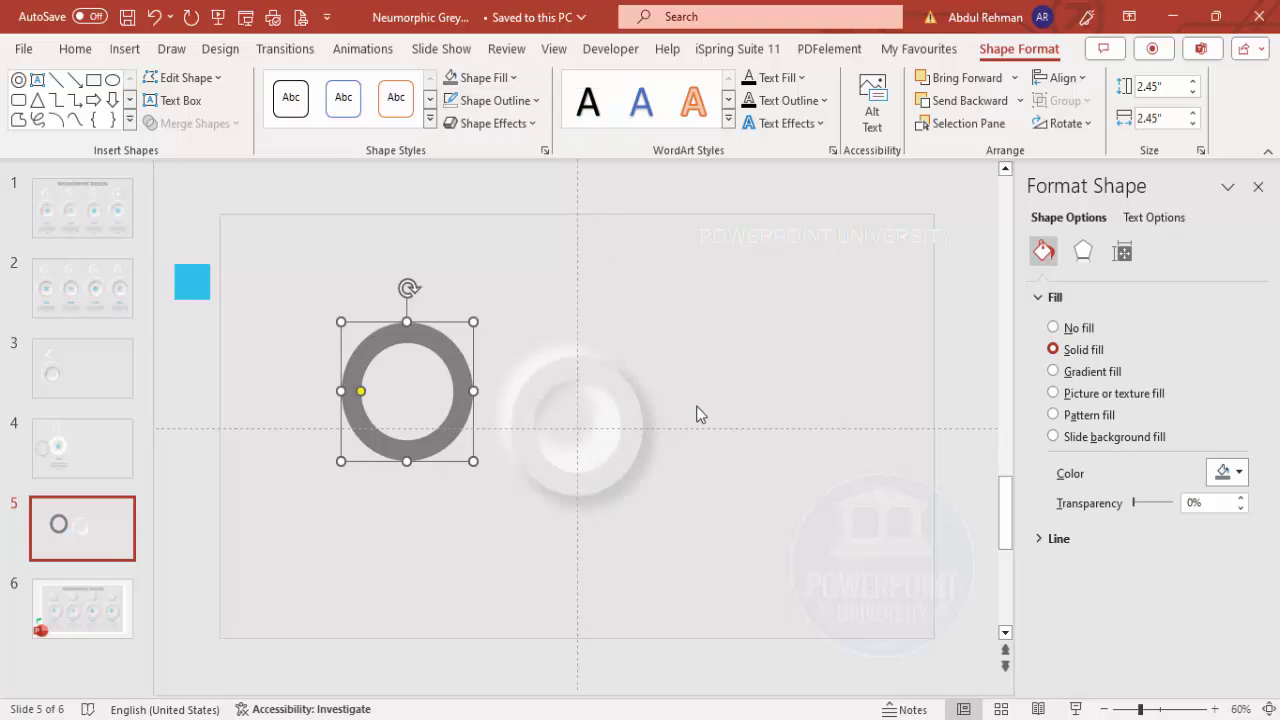
pyautogui.click(1189, 505)
pyautogui.write('70')
pyautogui.press('Return')
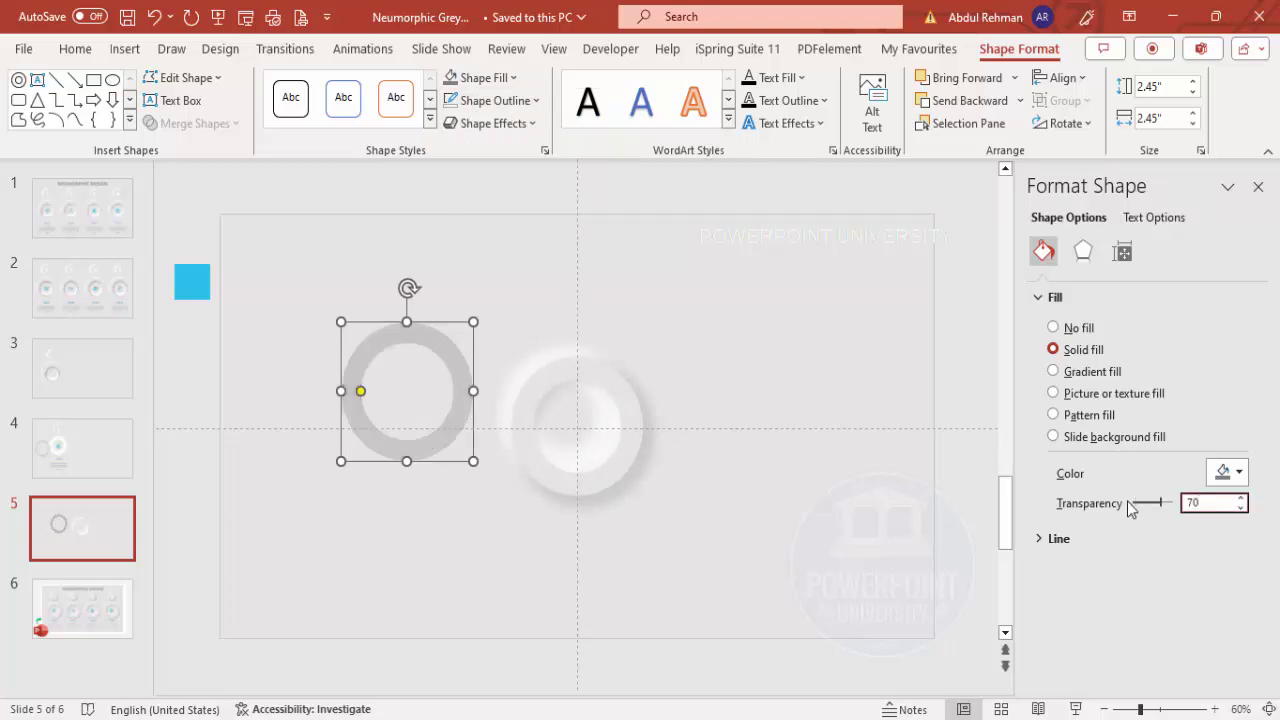
pyautogui.click(1083, 251)
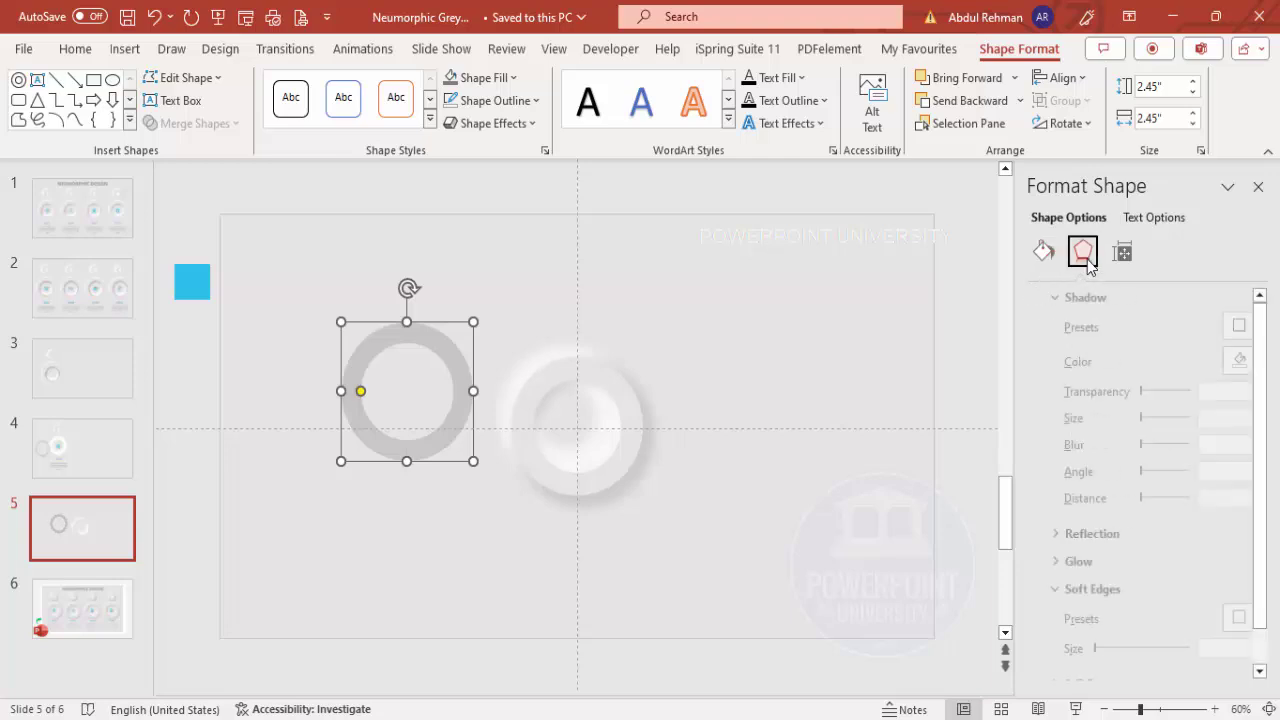
# Give the grey ring 16 pt soft edges, comparing with and without them
pyautogui.click(1208, 649)
pyautogui.click(1207, 649)
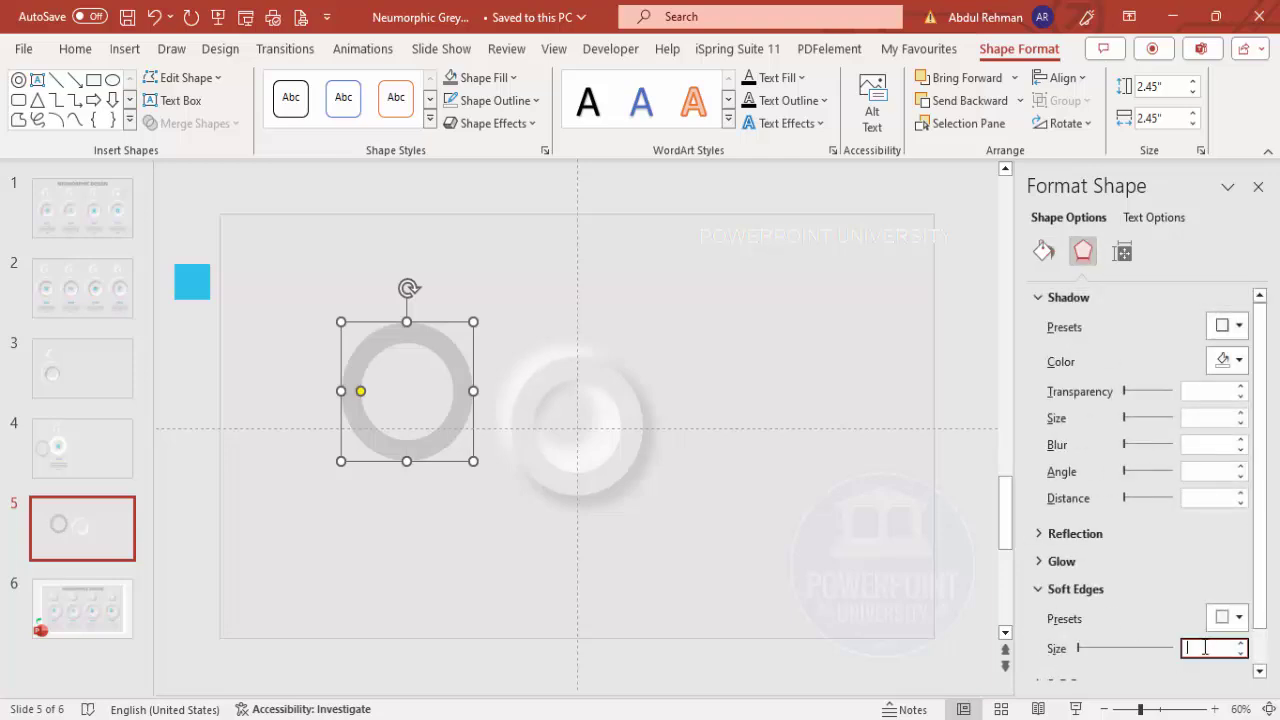
pyautogui.write('16')
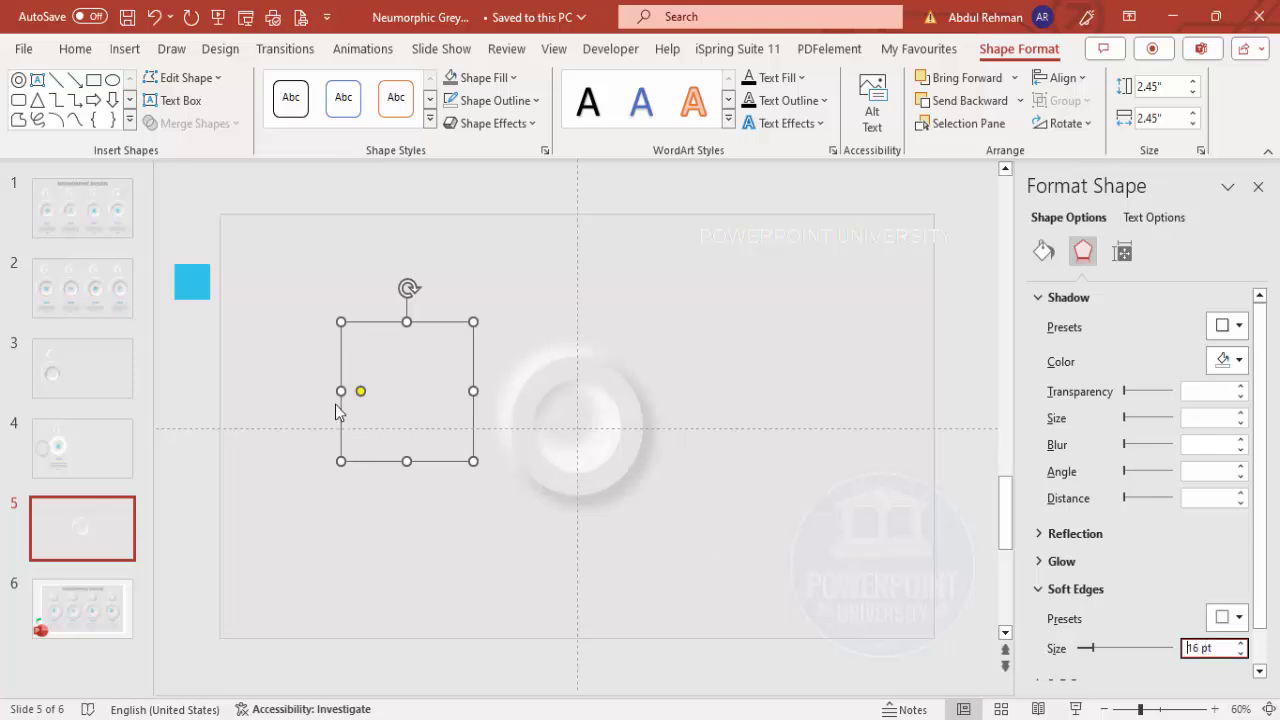
pyautogui.click(361, 392)
pyautogui.click(364, 394)
pyautogui.hotkey('ctrl', 'y')
pyautogui.hotkey('ctrl', 'z')
pyautogui.hotkey('ctrl', 'y')
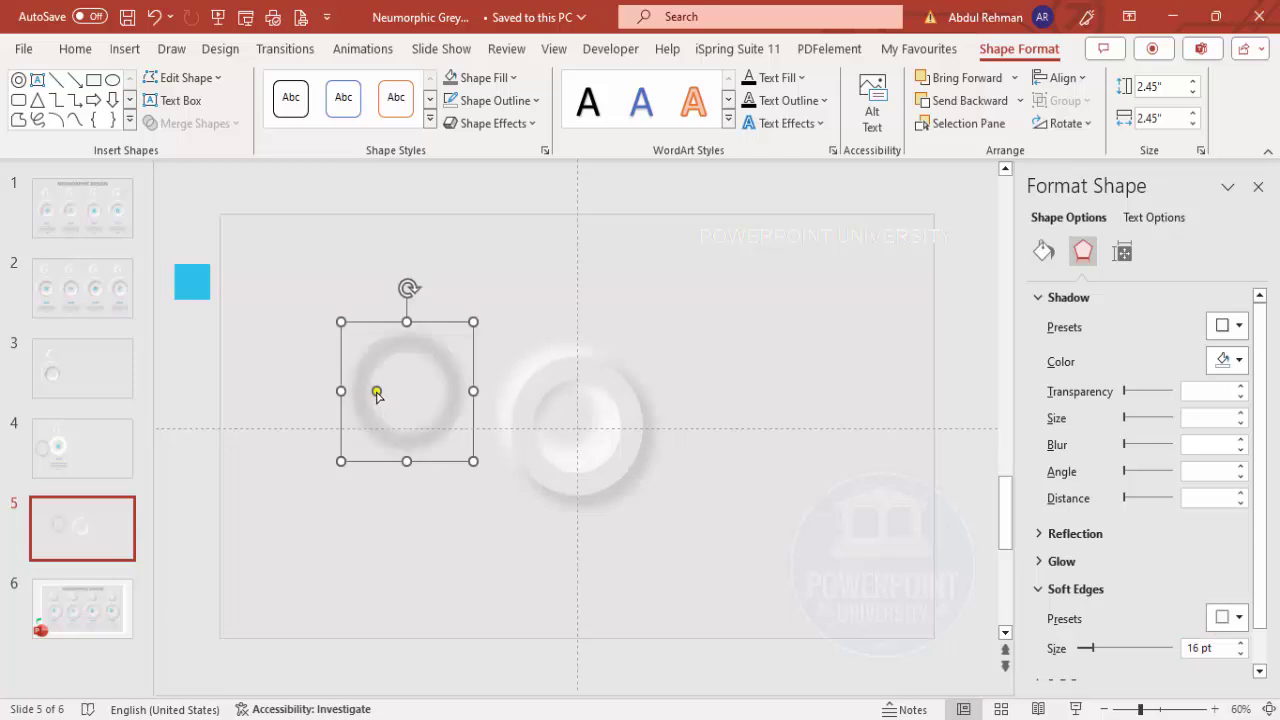
# Move the grey ring onto the centre circle and send it one layer back
pyautogui.moveTo(440, 352); pyautogui.dragTo(606, 392)
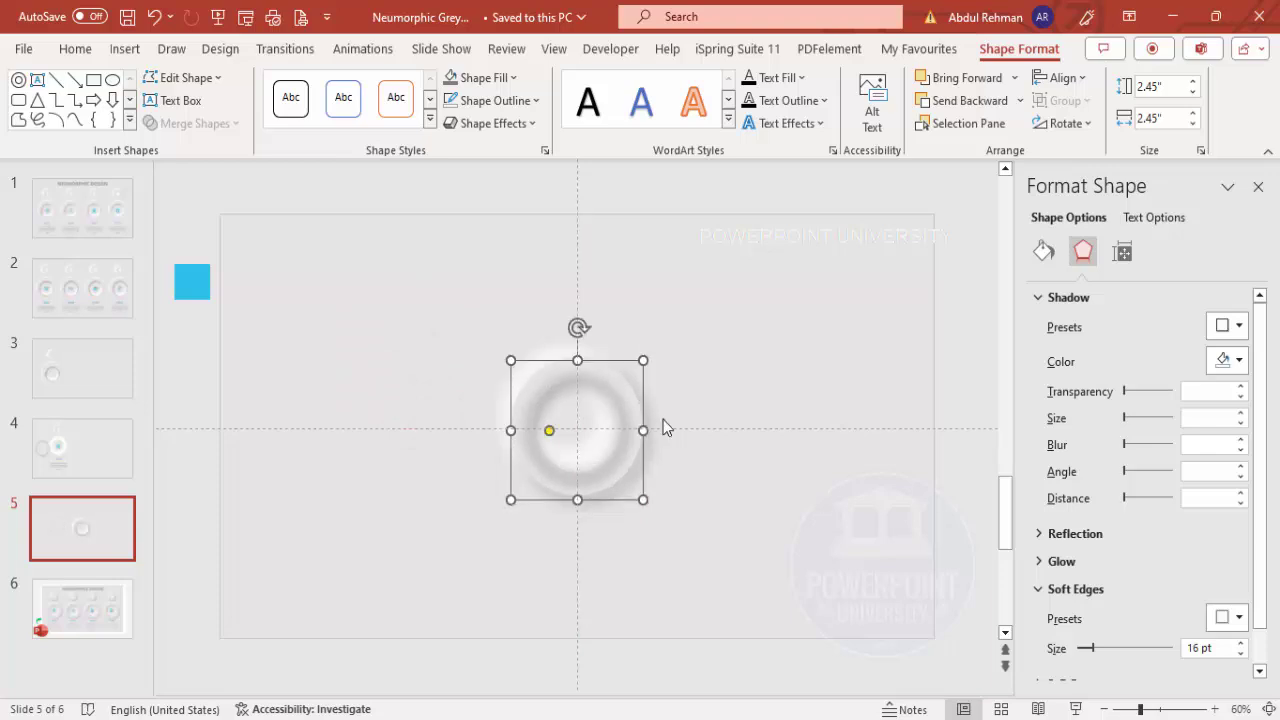
pyautogui.click(930, 100)
pyautogui.click(841, 317)
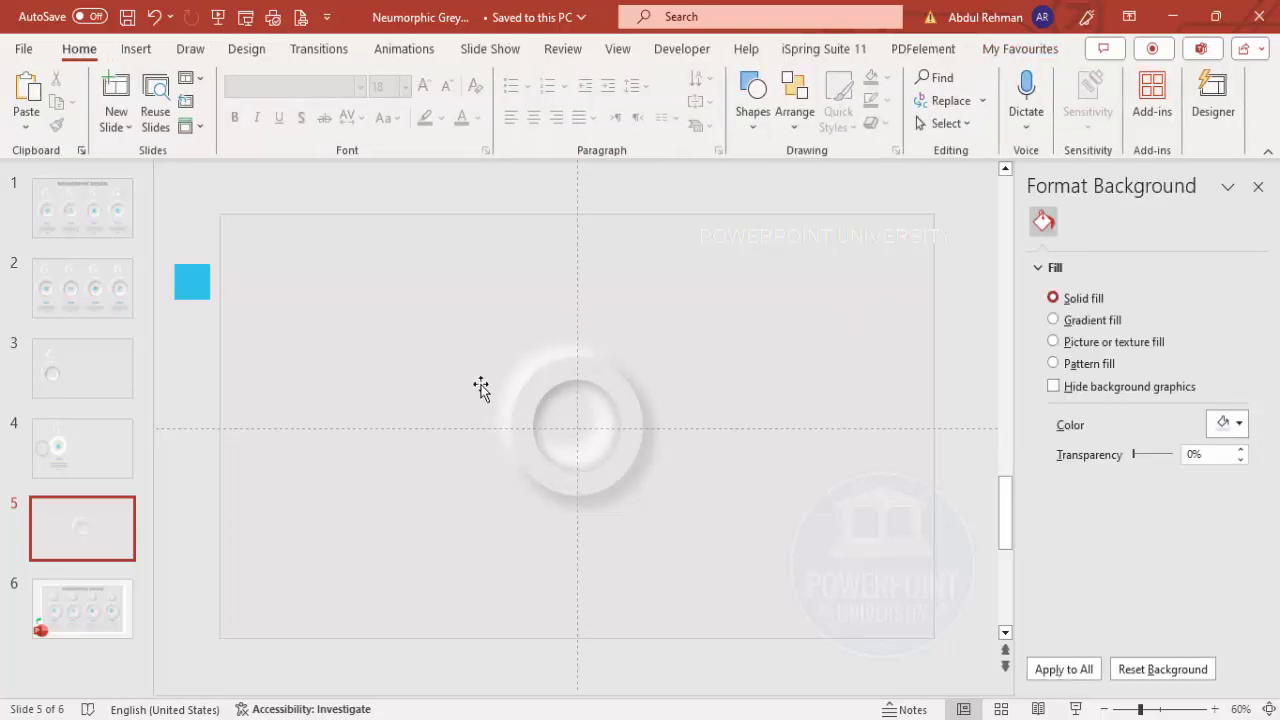
pyautogui.moveTo(406, 300); pyautogui.dragTo(765, 605)
pyautogui.click(761, 365)
pyautogui.click(133, 49)
# Draw an oval circle on the vertical guide with no outline and light grey fill
pyautogui.click(398, 110)
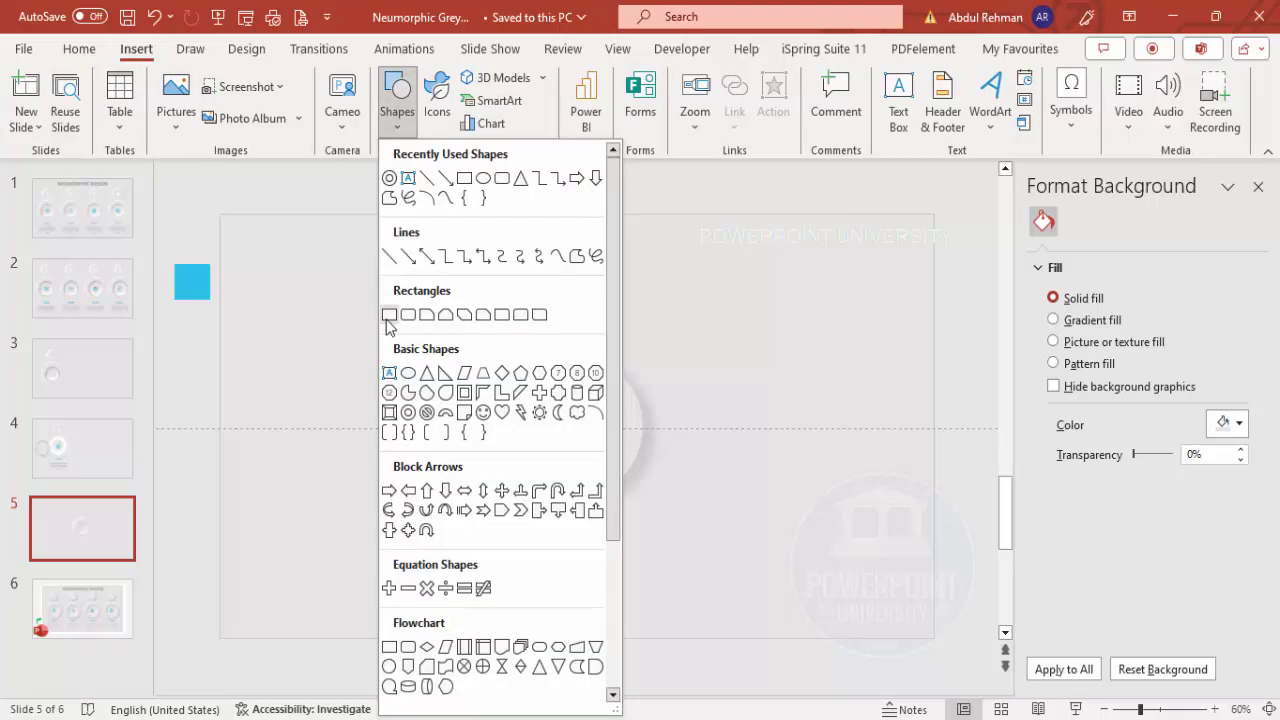
pyautogui.click(408, 373)
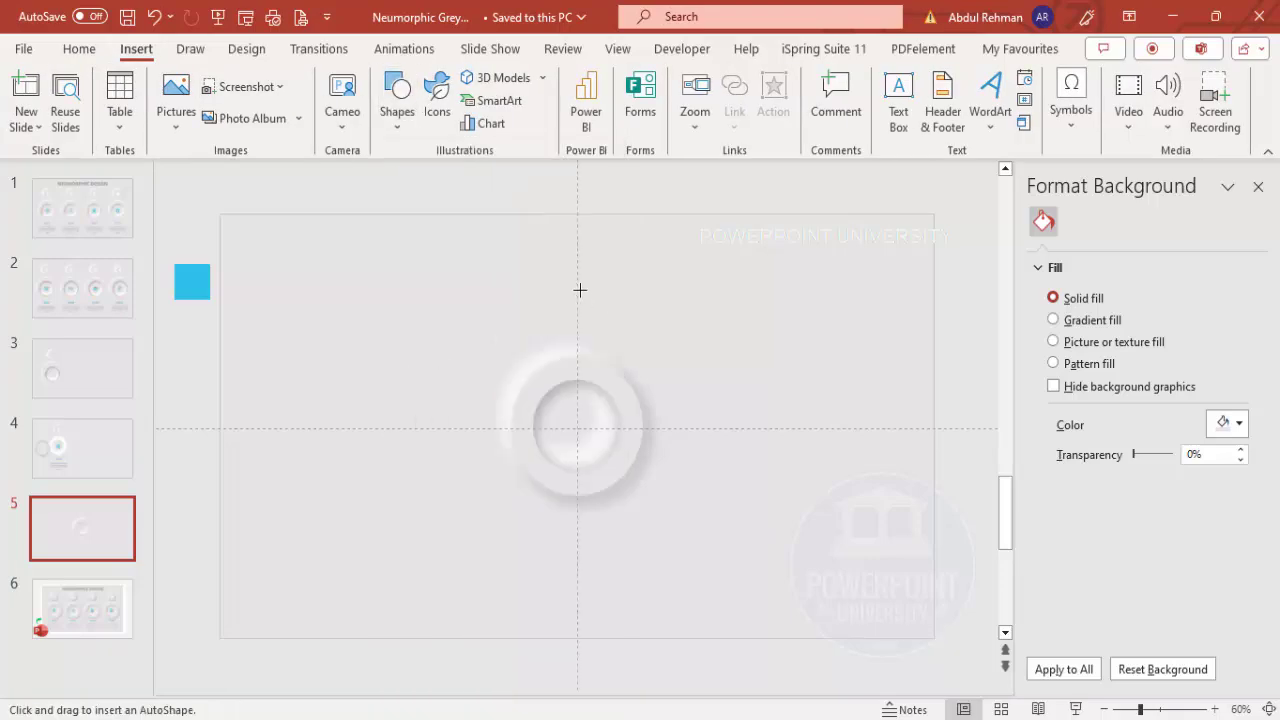
pyautogui.click(580, 290)
pyautogui.moveTo(588, 314); pyautogui.dragTo(577, 297)
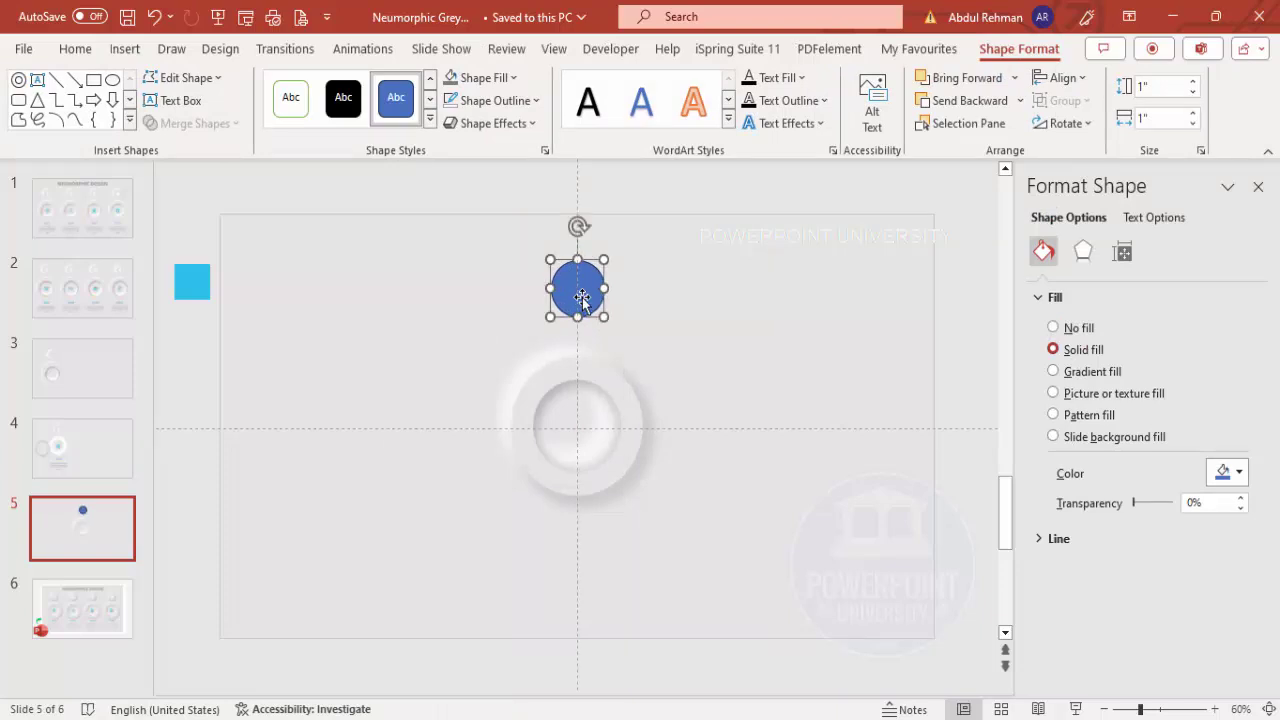
pyautogui.click(500, 100)
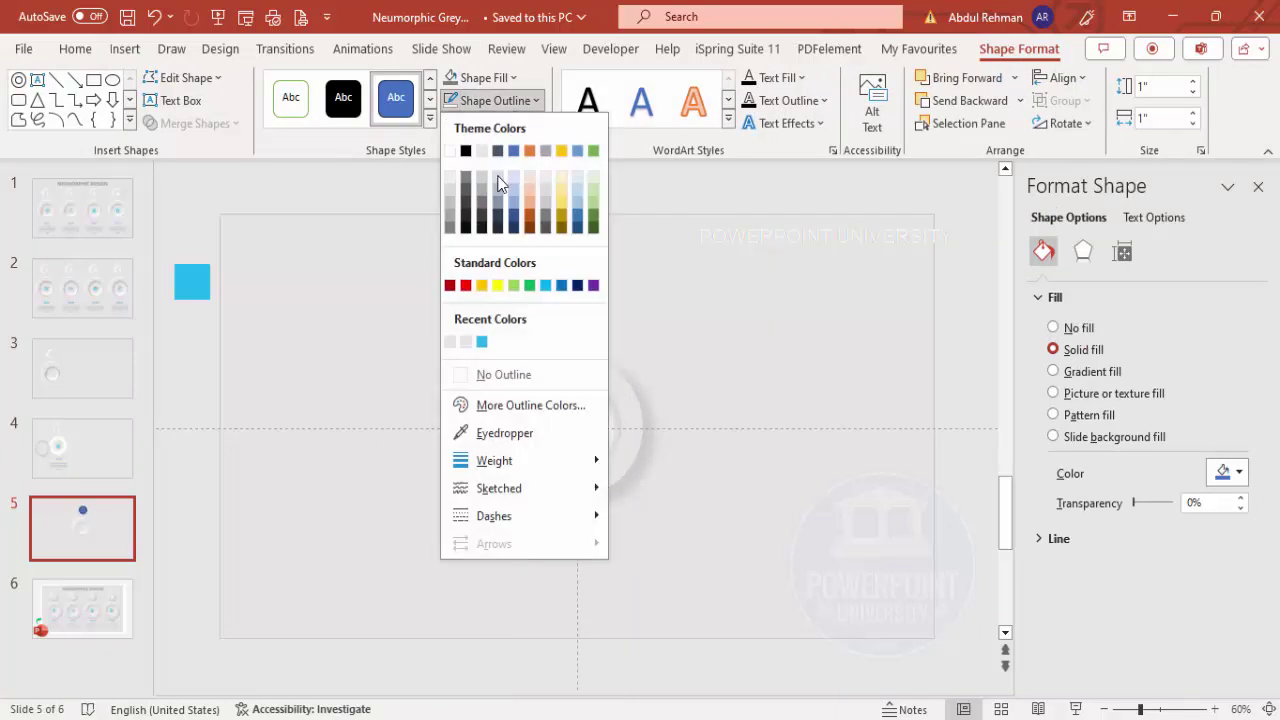
pyautogui.click(546, 374)
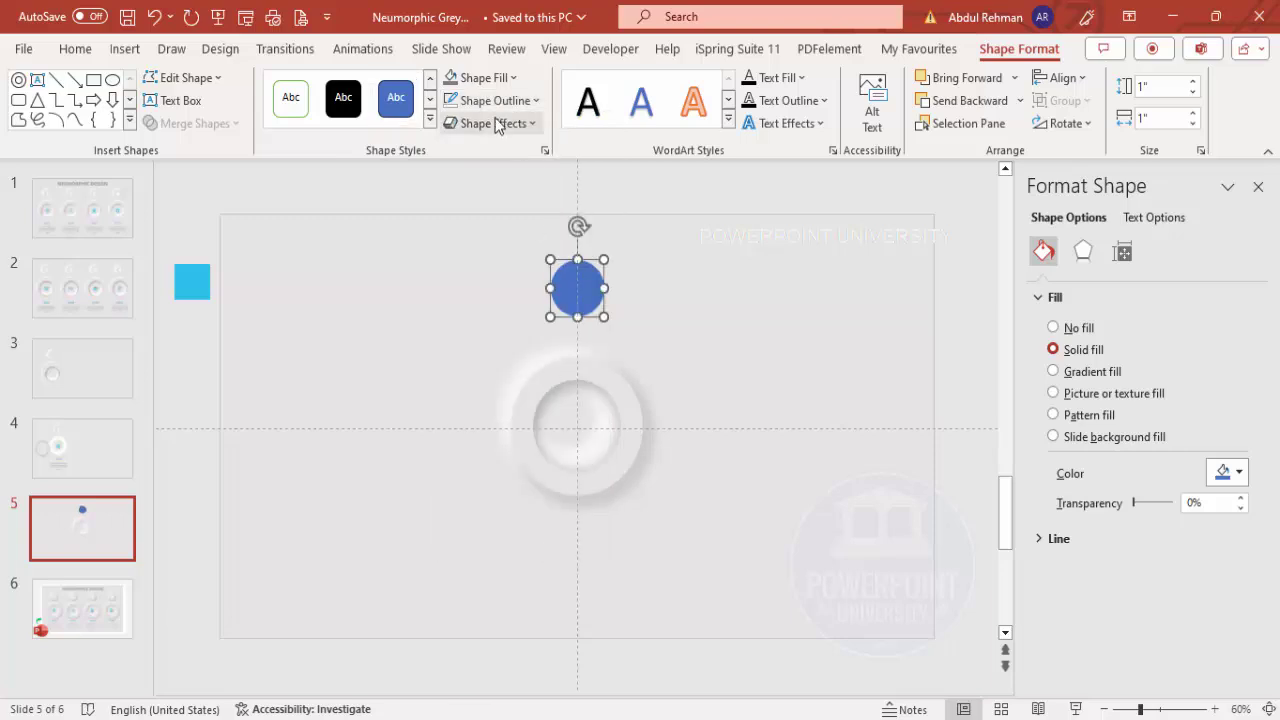
pyautogui.click(489, 80)
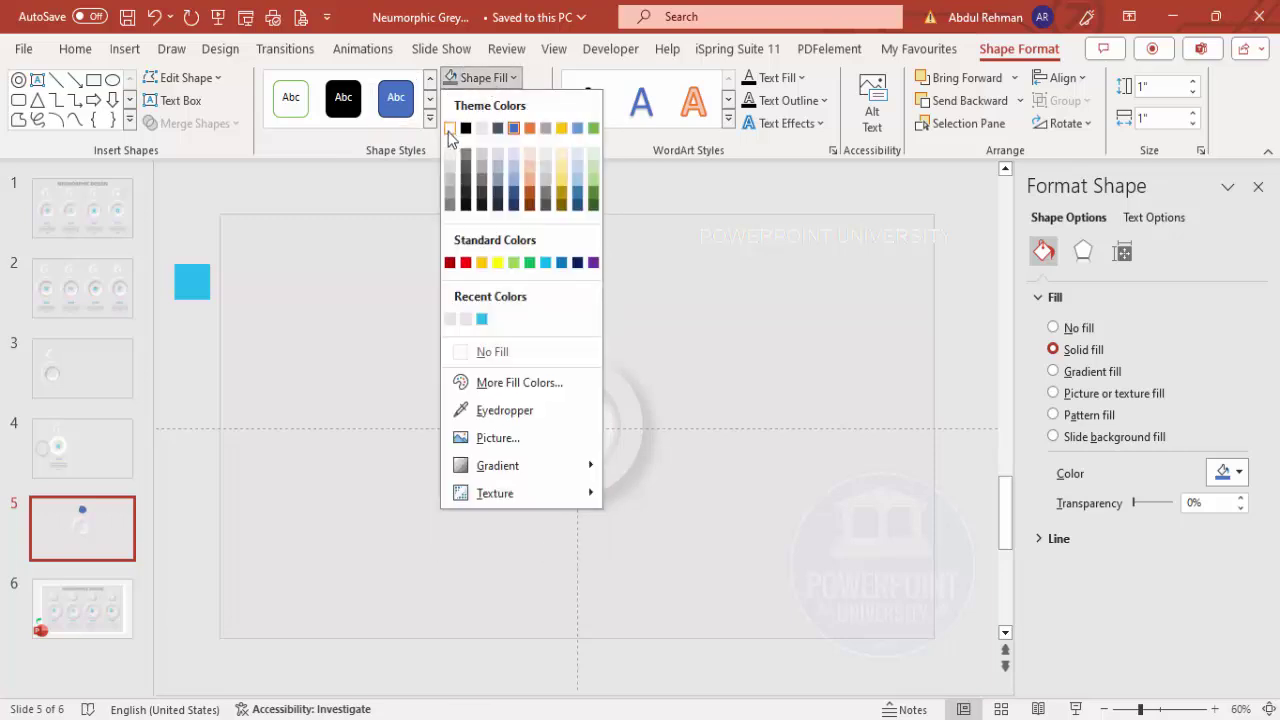
pyautogui.click(450, 318)
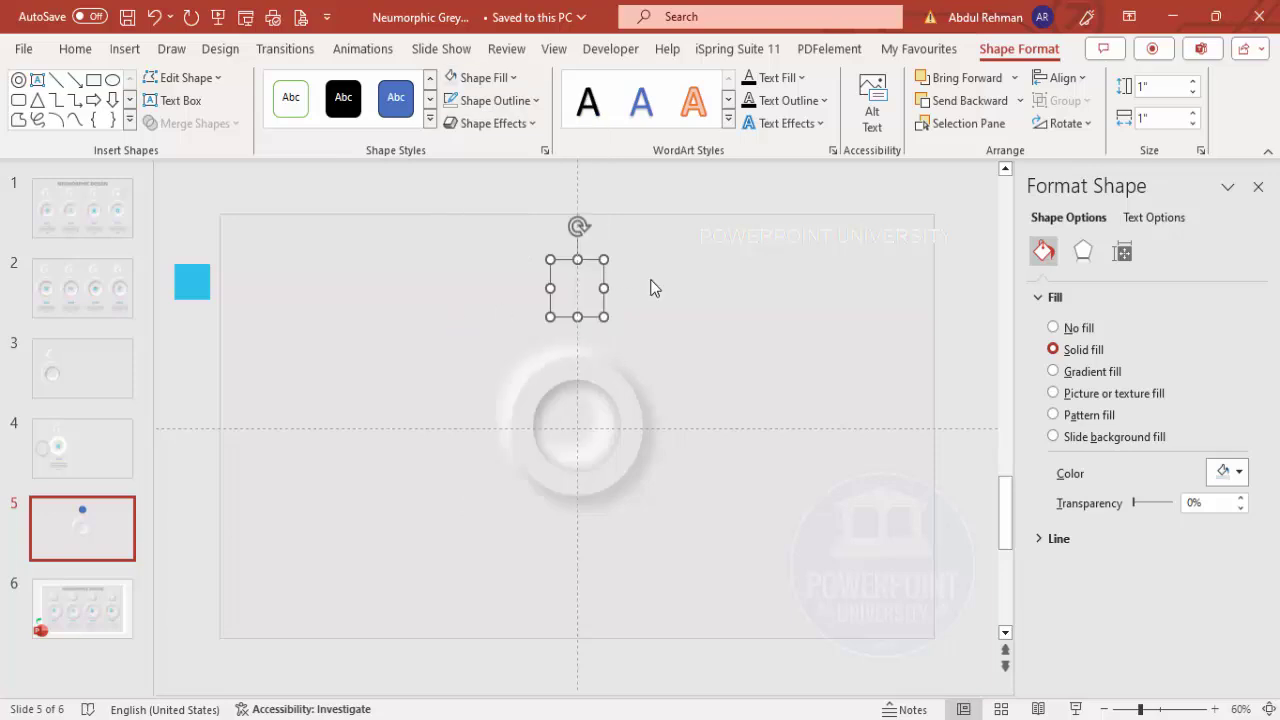
# Give the circle a bottom-right offset shadow at 111% size with increased blur
pyautogui.click(1083, 262)
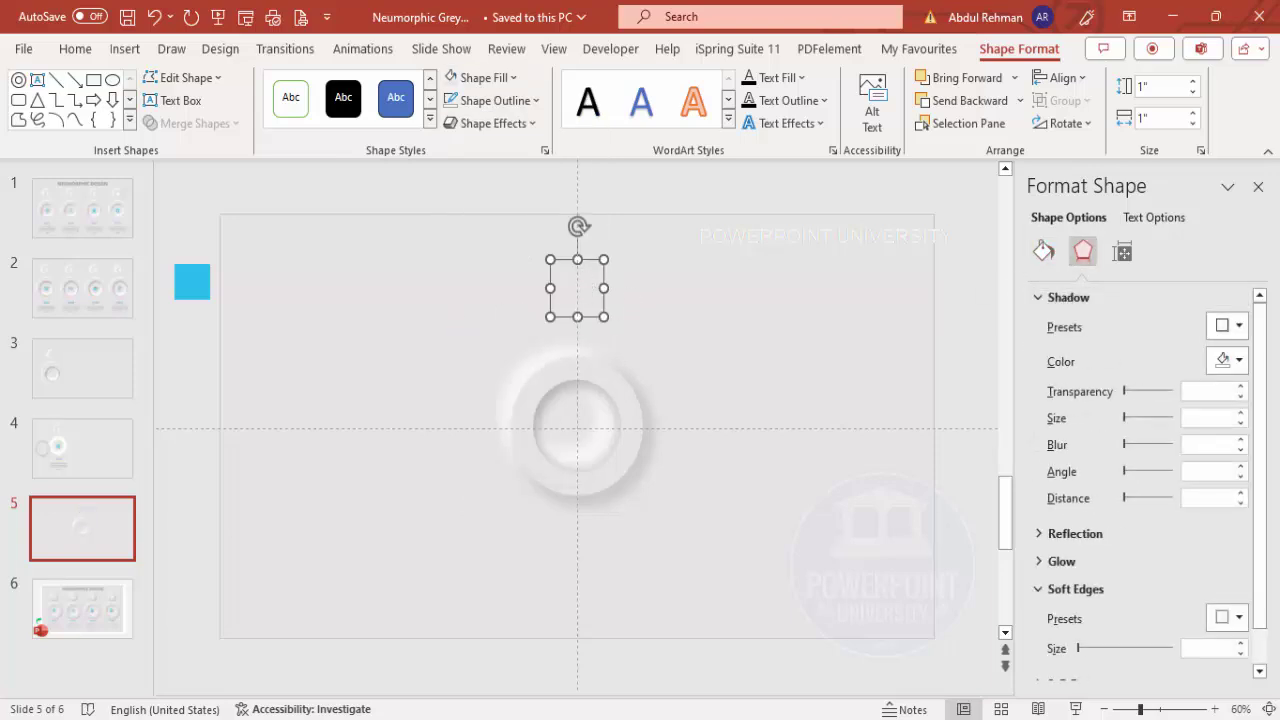
pyautogui.click(1227, 326)
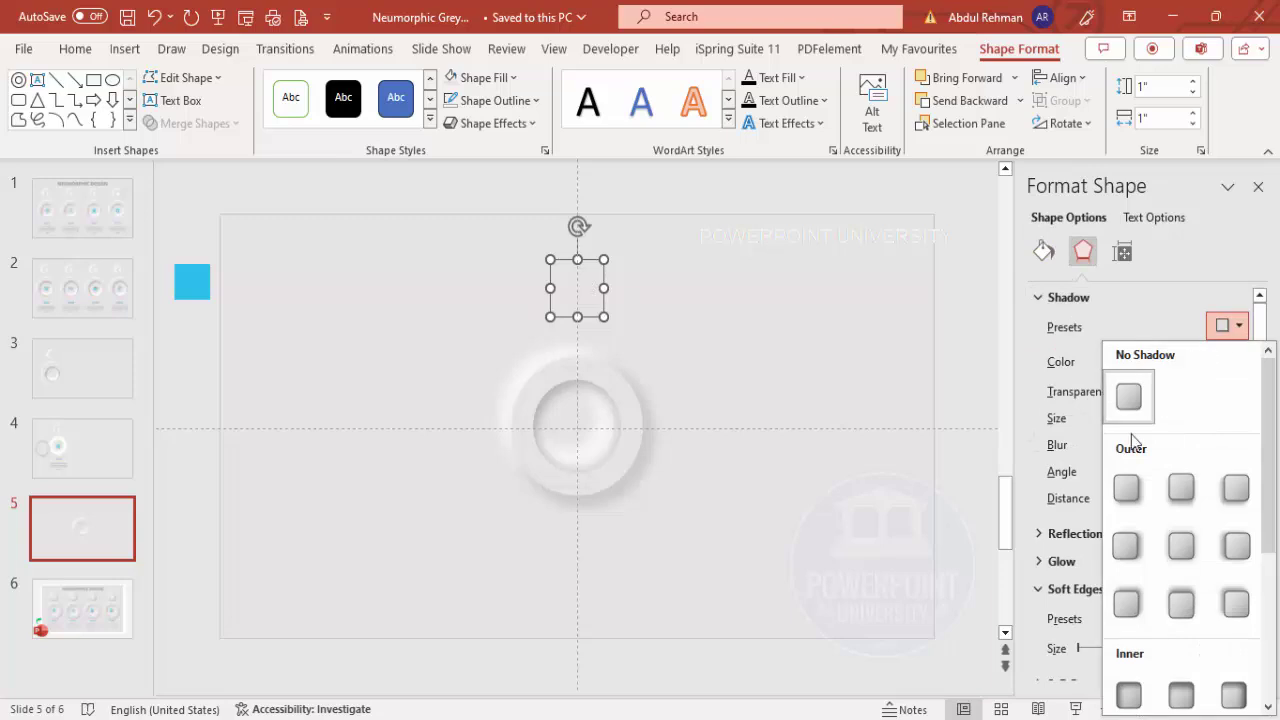
pyautogui.click(1125, 490)
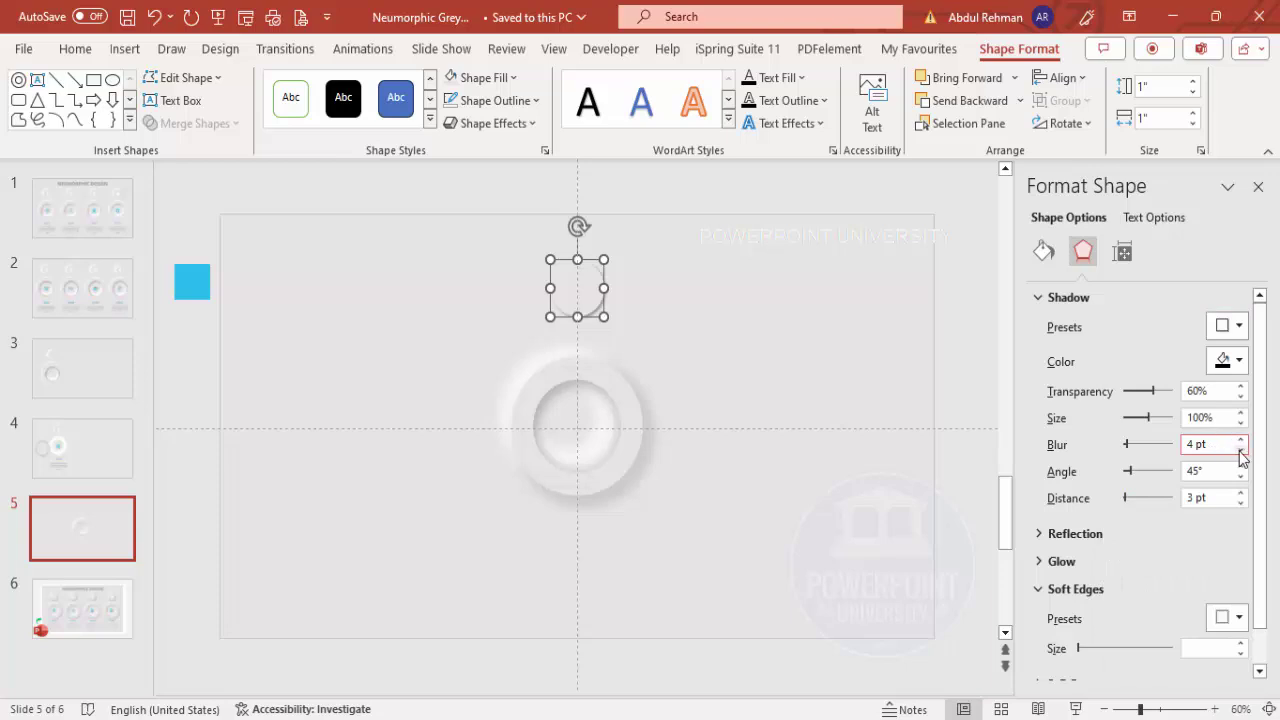
pyautogui.click(1241, 413)
pyautogui.click(1241, 413)
pyautogui.click(1241, 413)
pyautogui.click(1241, 413)
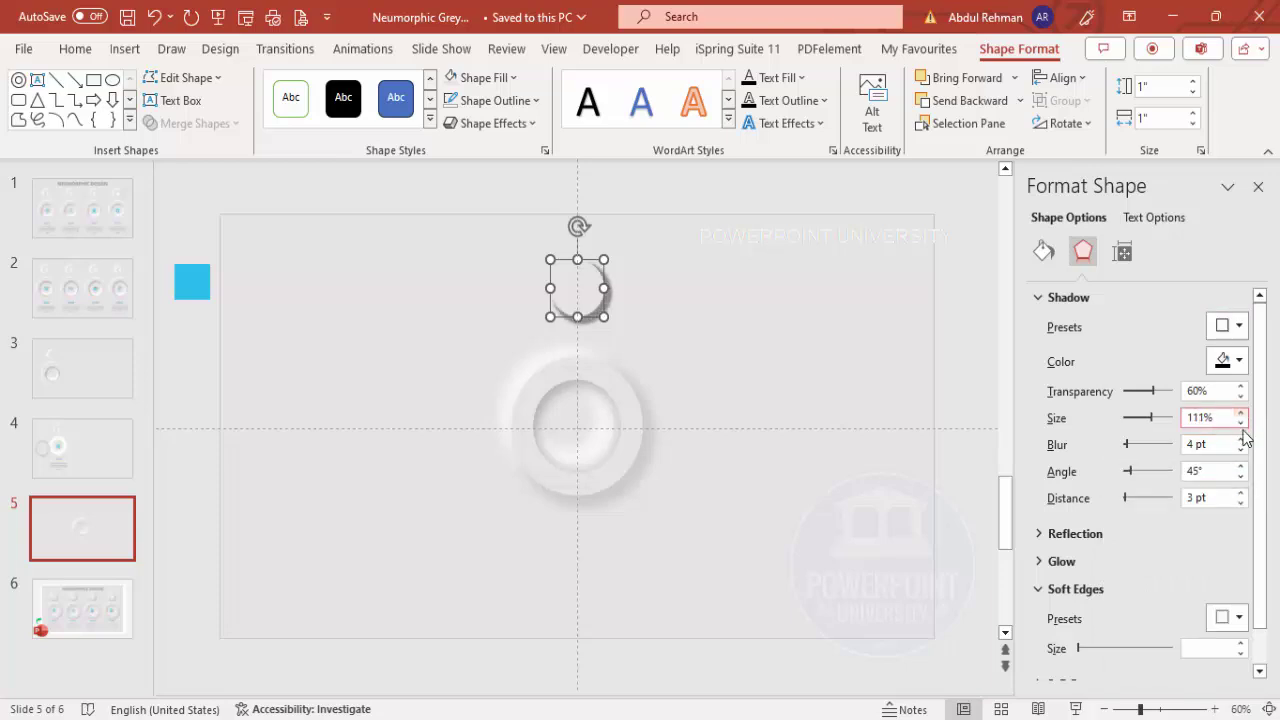
pyautogui.click(1241, 440)
pyautogui.click(1241, 440)
pyautogui.click(1241, 440)
pyautogui.click(1241, 440)
pyautogui.click(1241, 440)
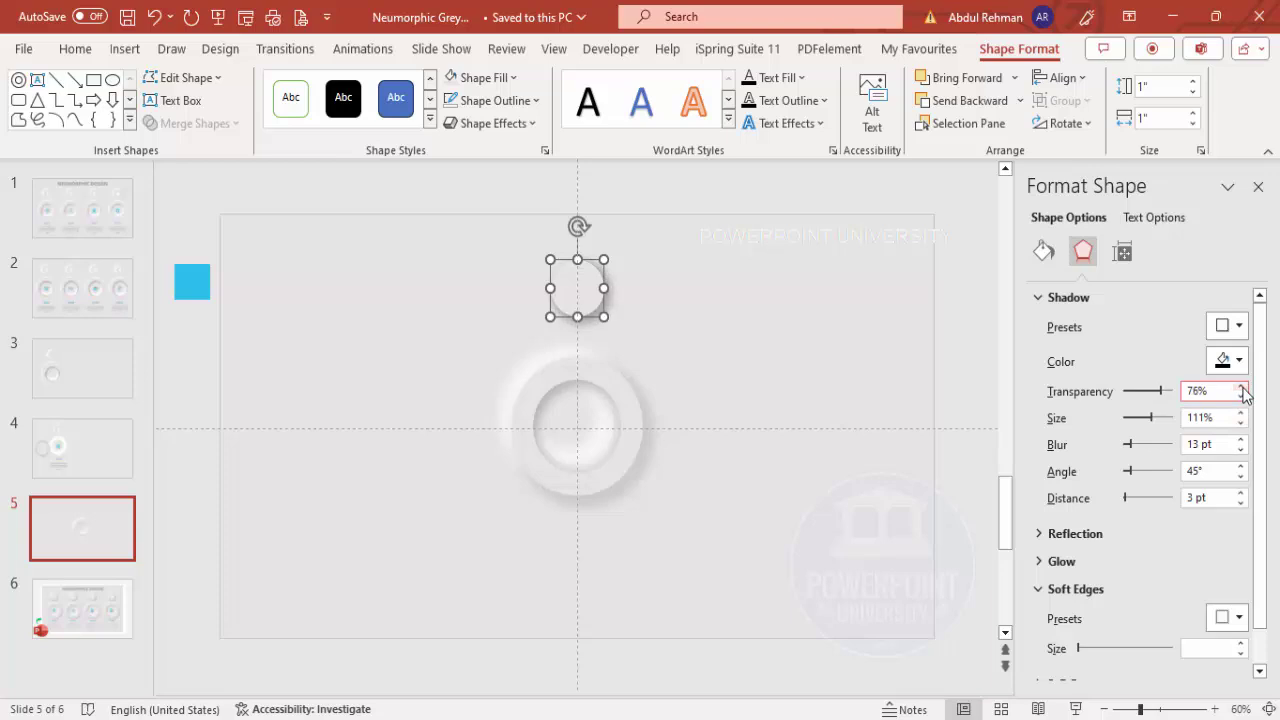
pyautogui.click(711, 354)
pyautogui.click(592, 307)
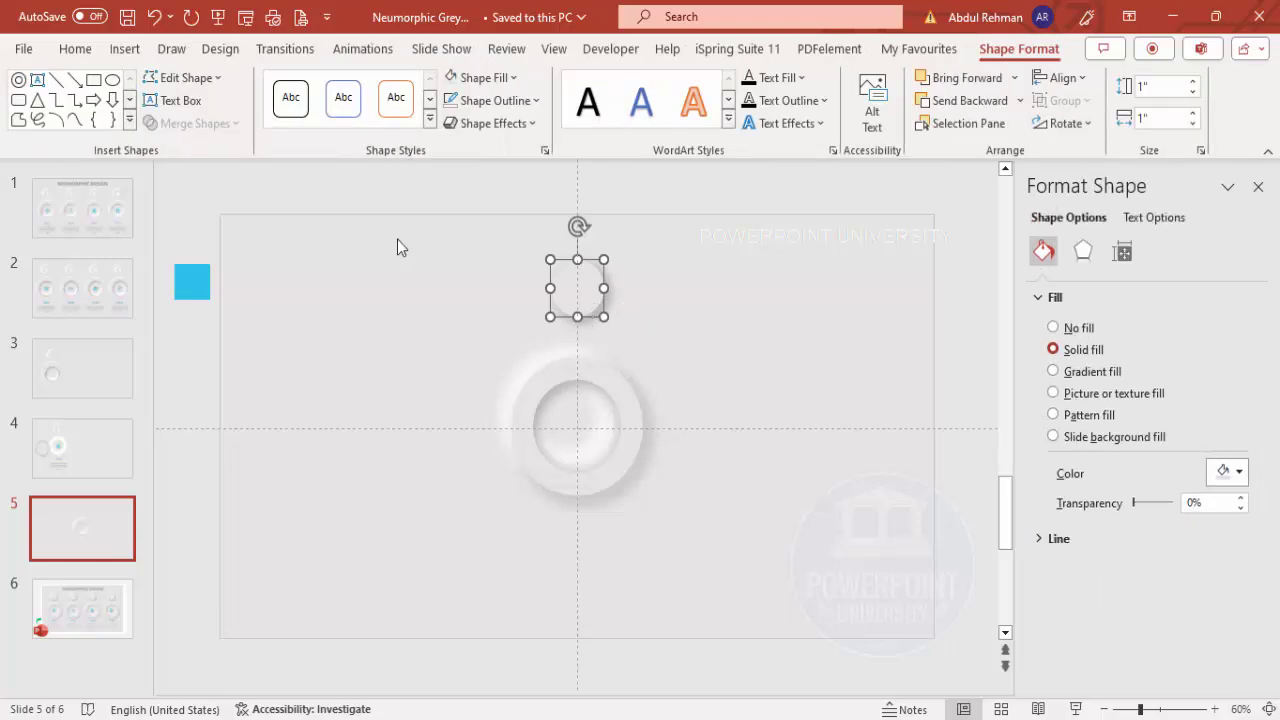
# Insert another oval circle at the upper left of the slide
pyautogui.click(125, 49)
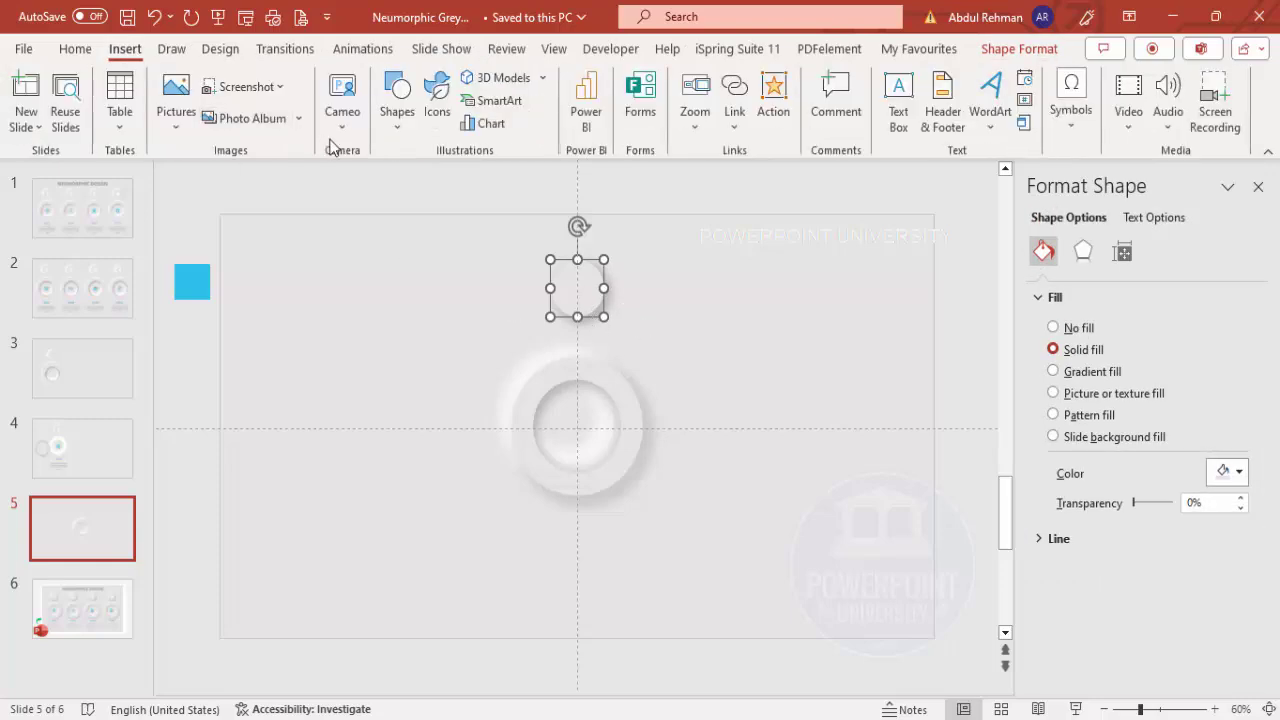
pyautogui.click(395, 120)
pyautogui.click(406, 376)
pyautogui.click(415, 265)
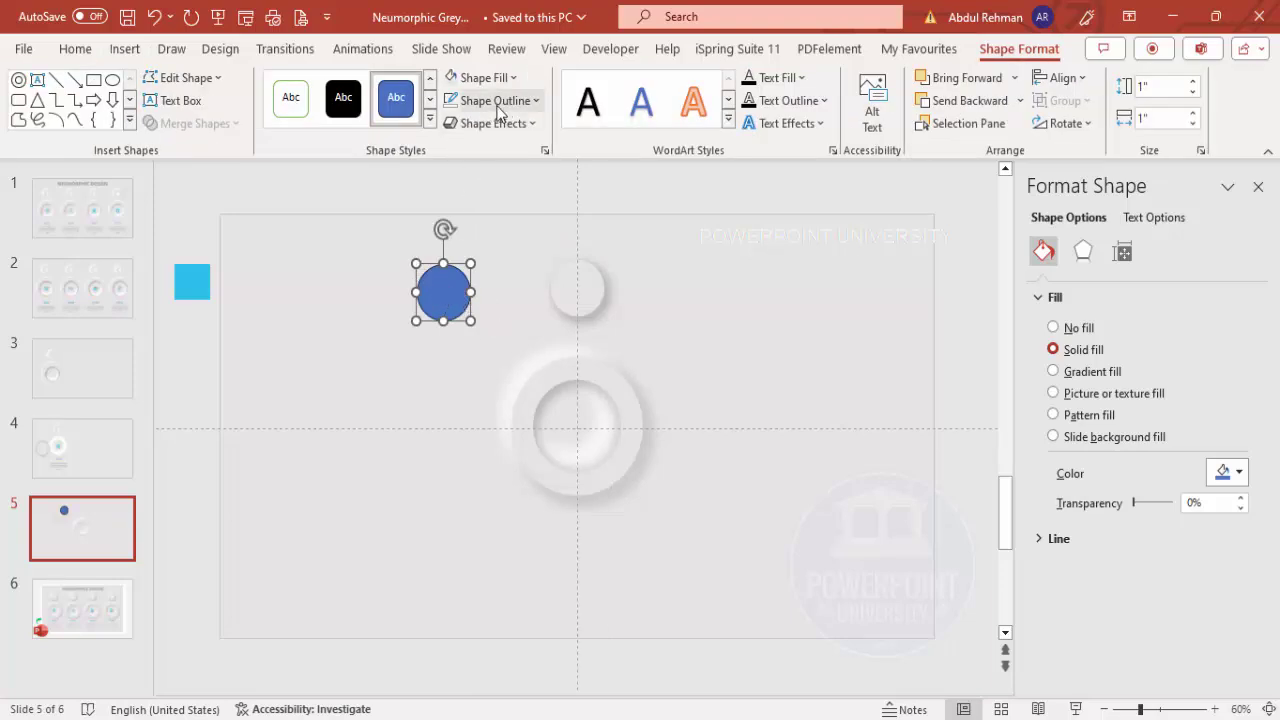
# Give the new circle no outline, a white fill and 15 pt soft edges
pyautogui.click(500, 104)
pyautogui.click(549, 369)
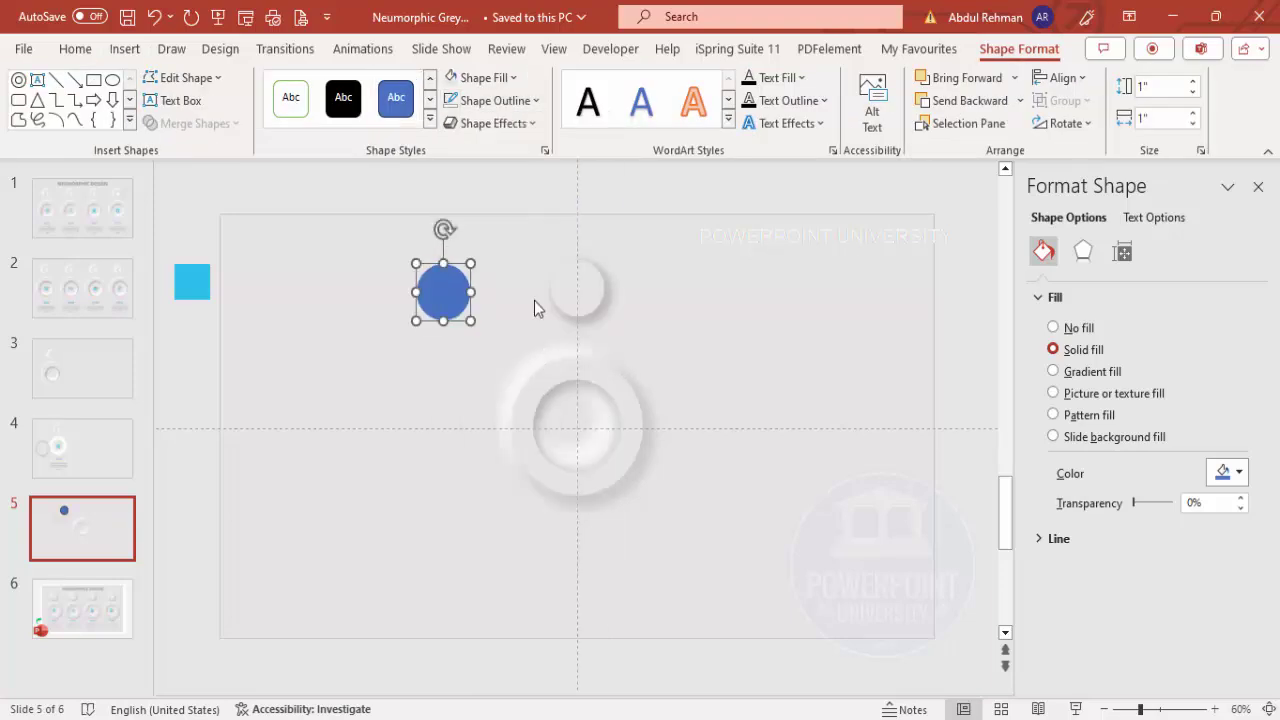
pyautogui.click(500, 88)
pyautogui.click(463, 130)
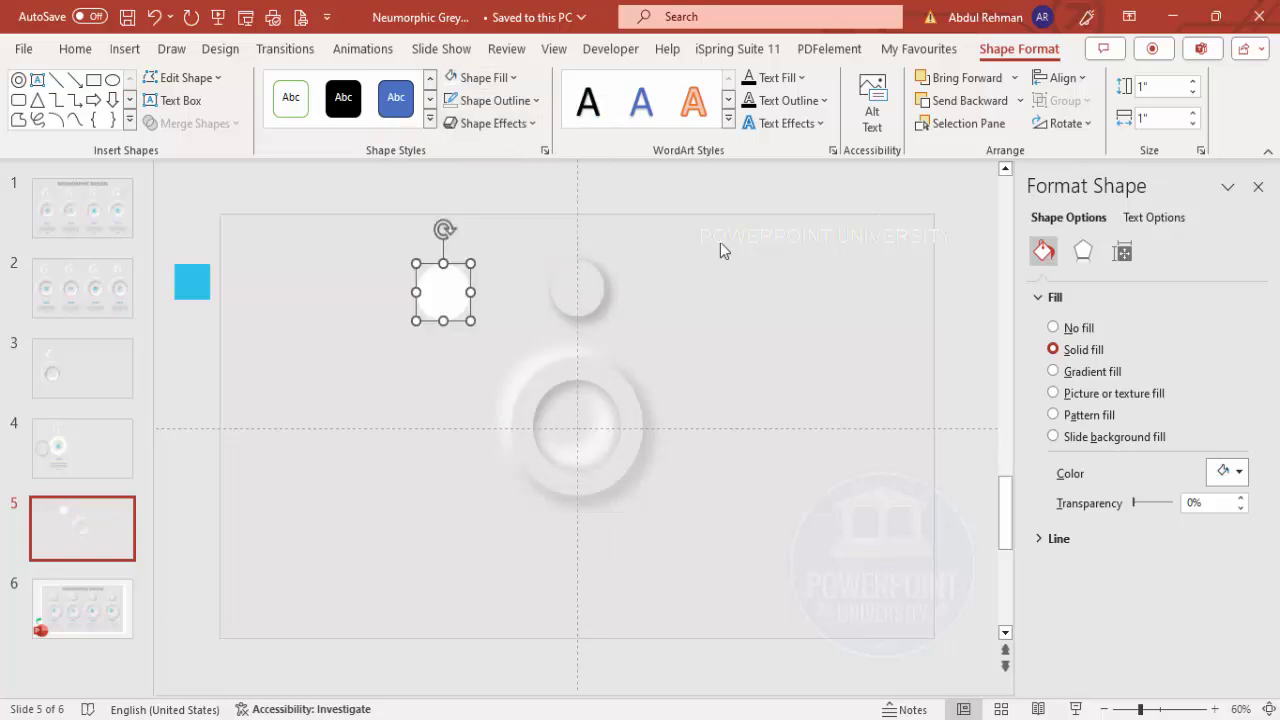
pyautogui.click(1088, 258)
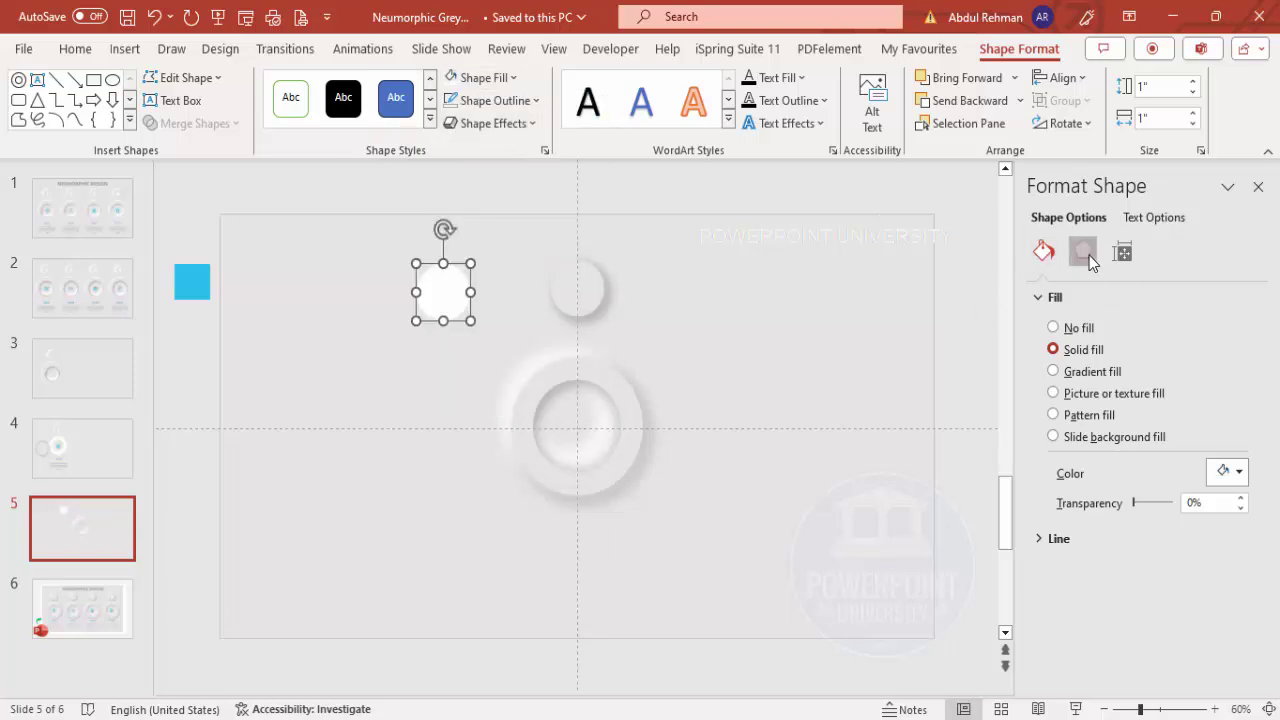
pyautogui.click(1241, 644)
pyautogui.click(1241, 644)
pyautogui.click(1241, 644)
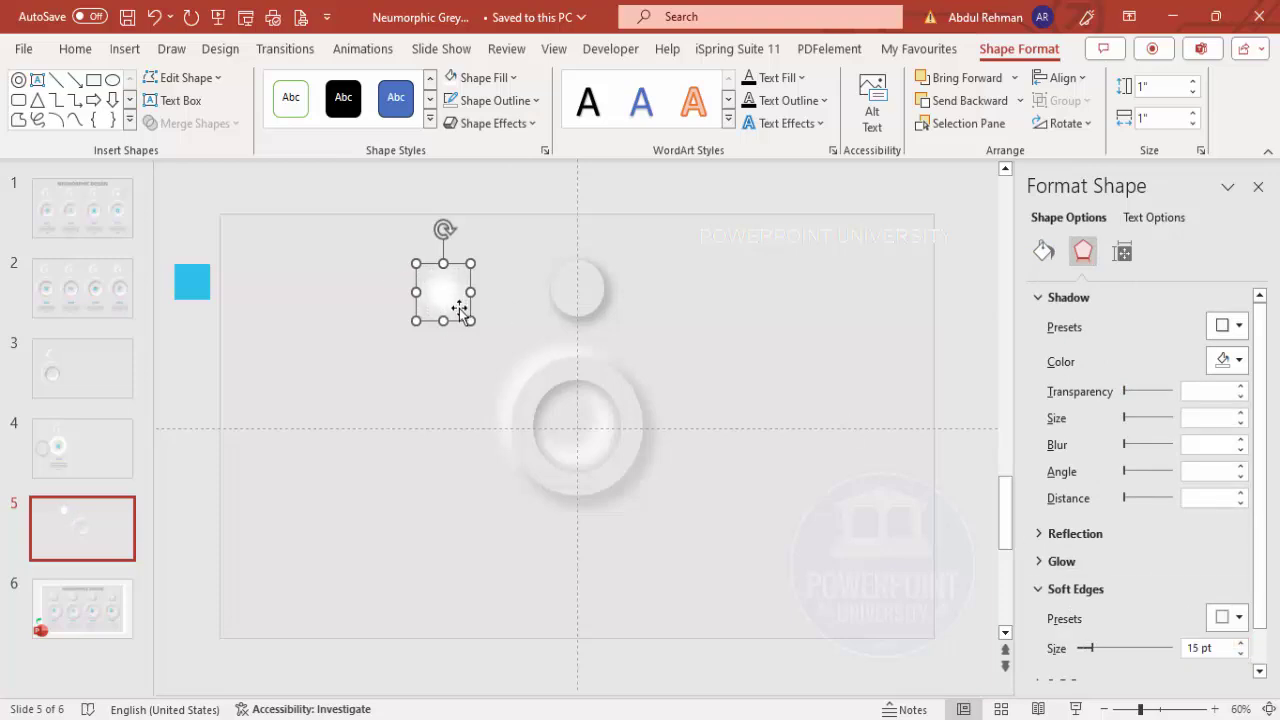
# Enlarge the white circle to 1.49", send it to back, and offset it behind the grey circle's upper left
pyautogui.moveTo(471, 320); pyautogui.dragTo(570, 272)
pyautogui.click(1020, 100)
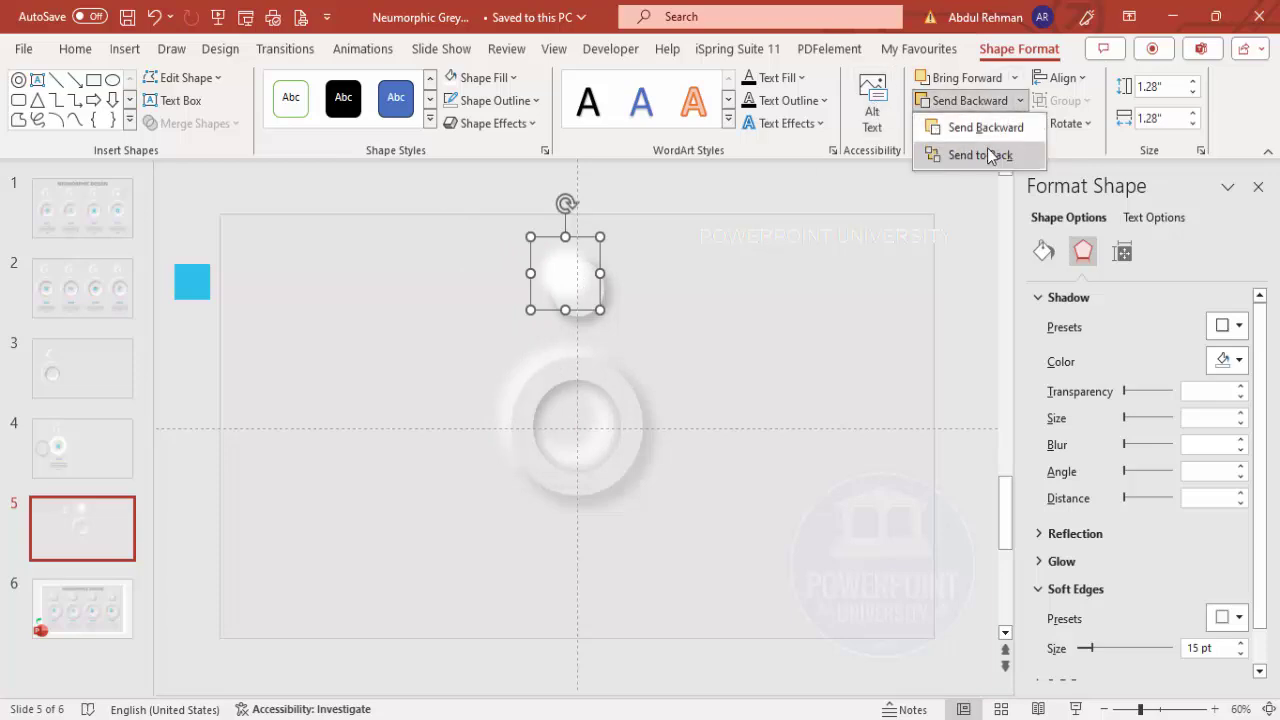
pyautogui.click(988, 155)
pyautogui.click(578, 235)
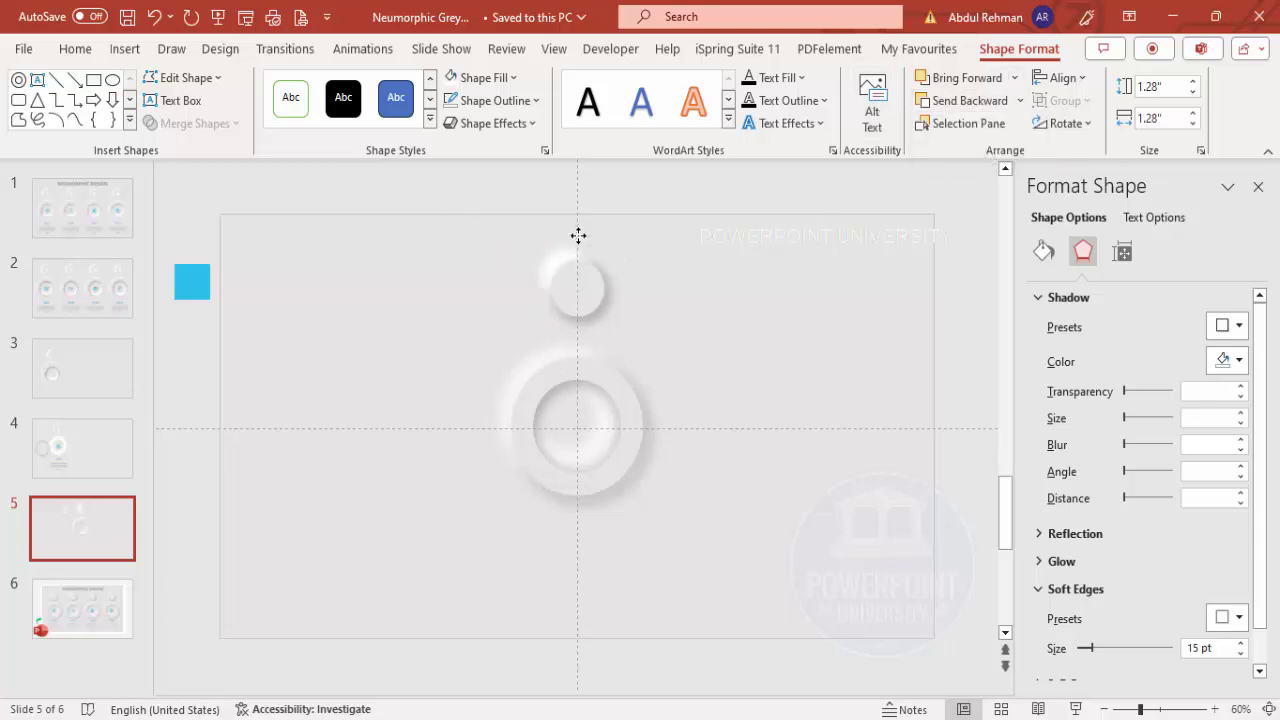
pyautogui.click(586, 258)
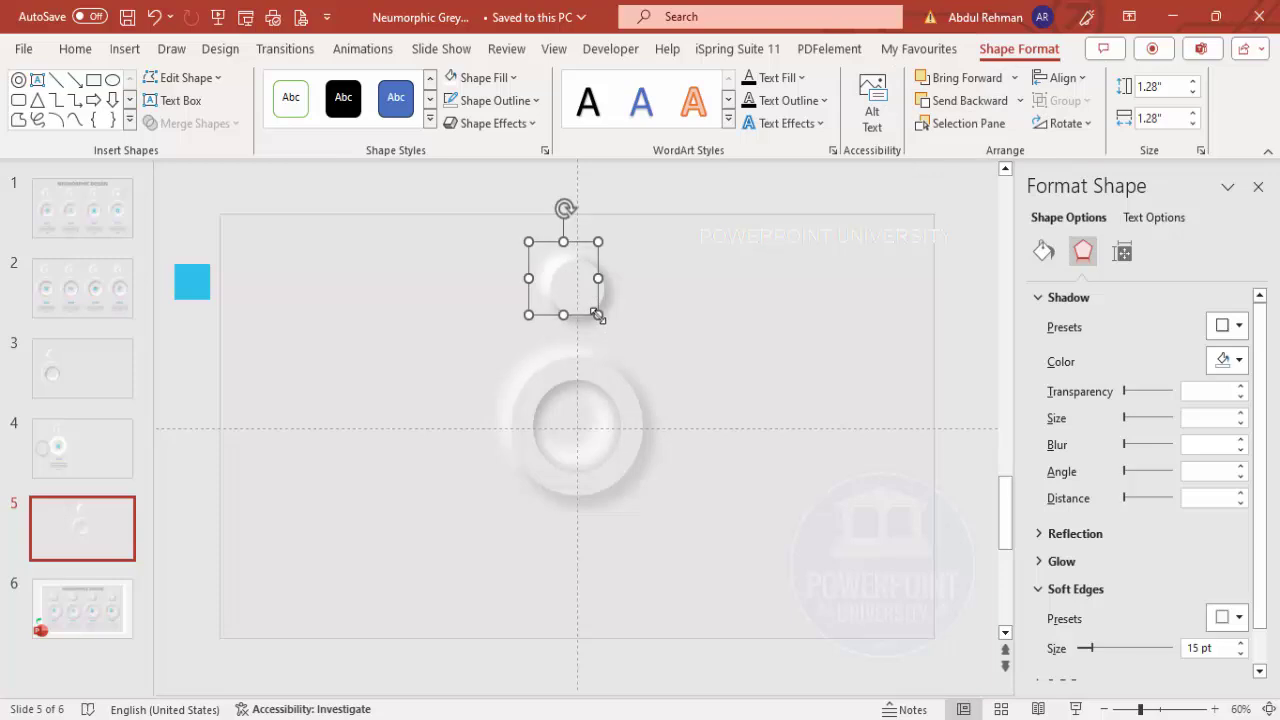
pyautogui.moveTo(597, 314); pyautogui.dragTo(604, 319)
pyautogui.moveTo(588, 241); pyautogui.dragTo(588, 233)
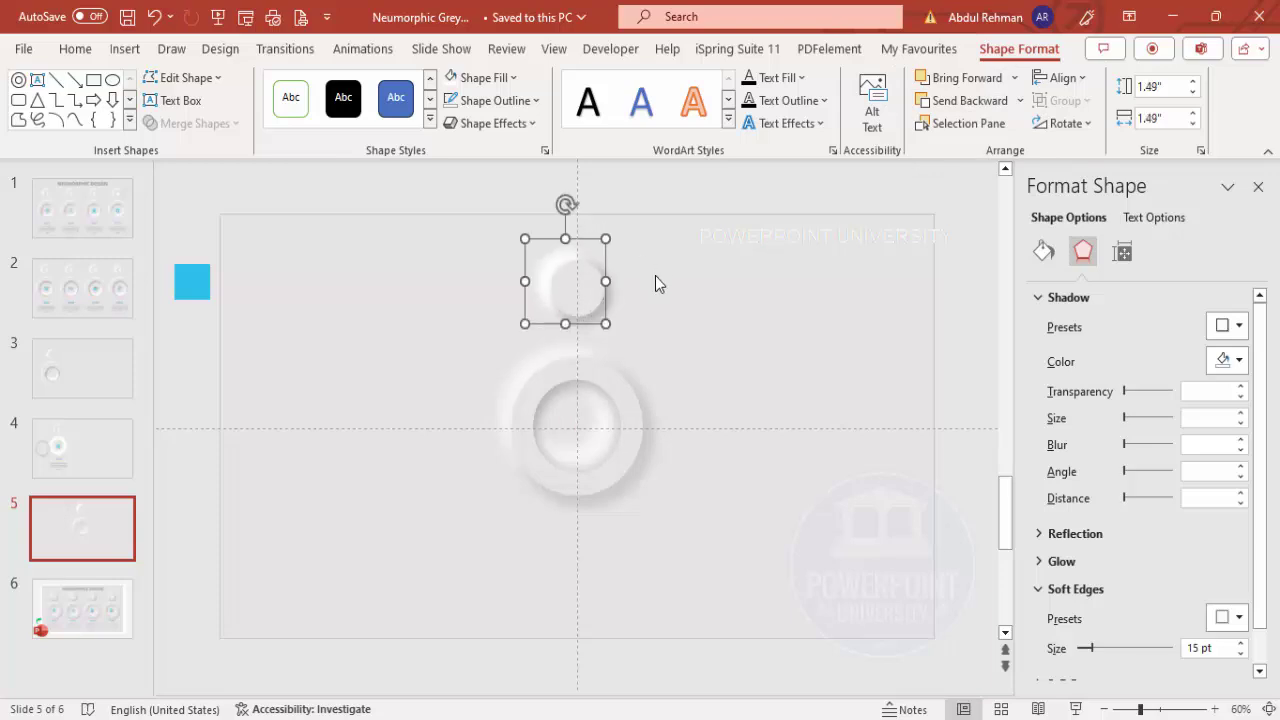
pyautogui.hotkey('ctrl', 'Down')
pyautogui.hotkey('ctrl', 'Down')
pyautogui.hotkey('ctrl', 'Right')
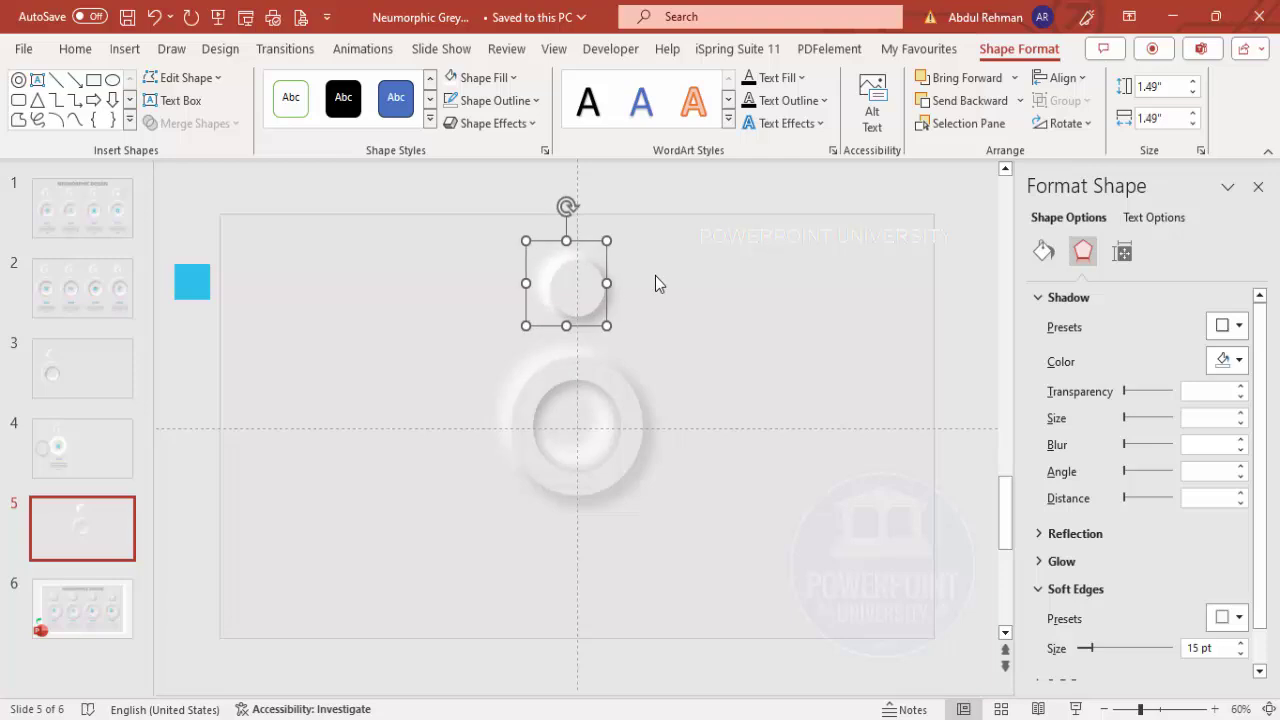
pyautogui.click(655, 276)
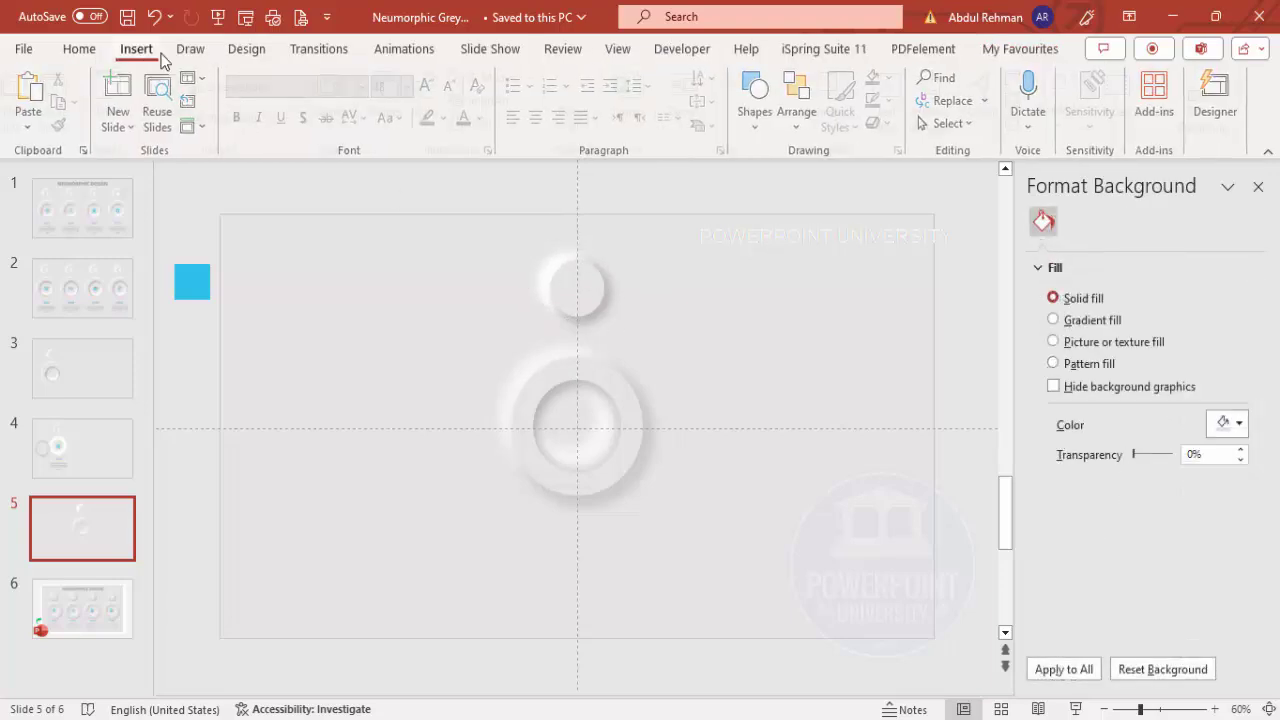
# Add a text box containing '1' in Open Sans Extrabold
pyautogui.click(898, 95)
pyautogui.moveTo(727, 241); pyautogui.dragTo(788, 280)
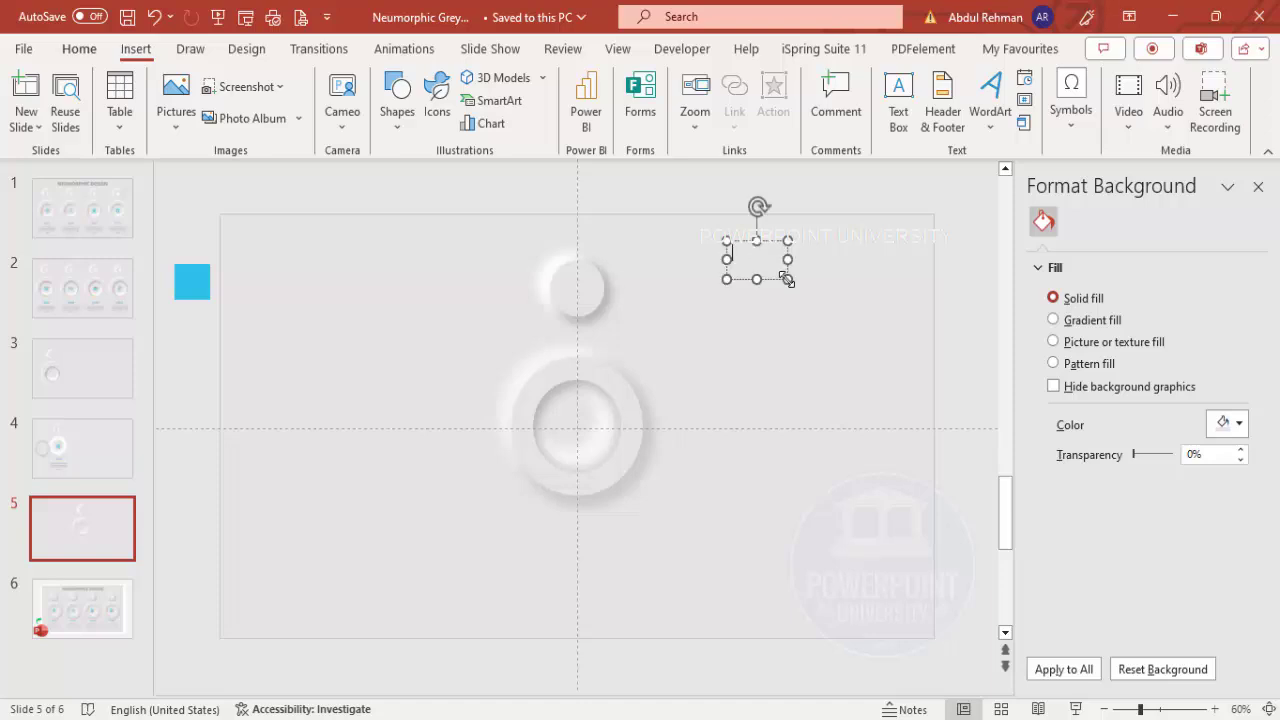
pyautogui.write('1')
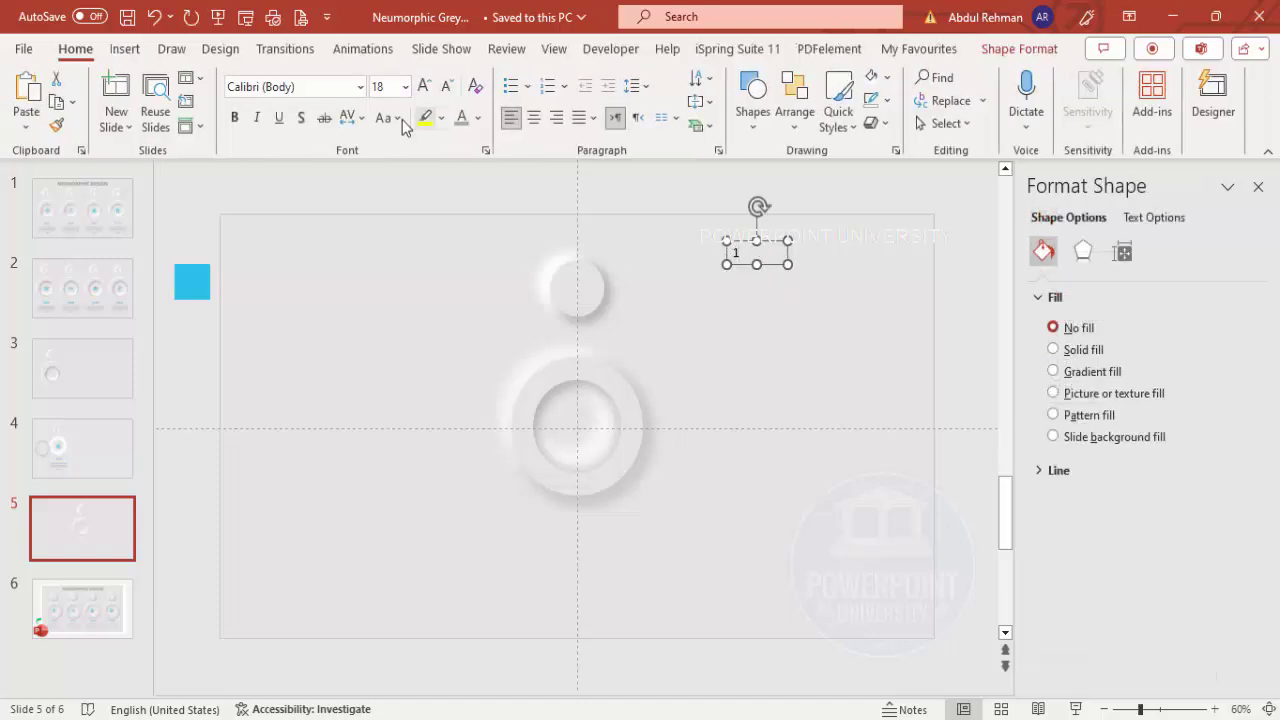
pyautogui.click(341, 87)
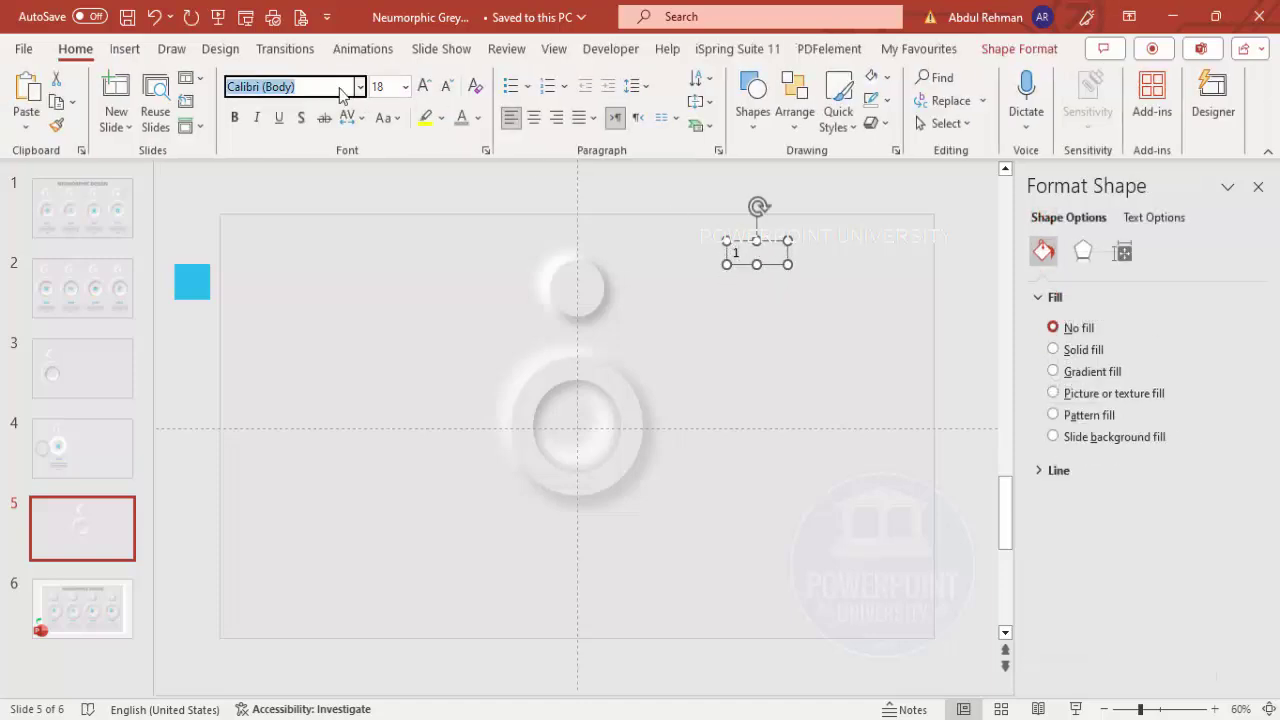
pyautogui.write('Open Sans Semibold')
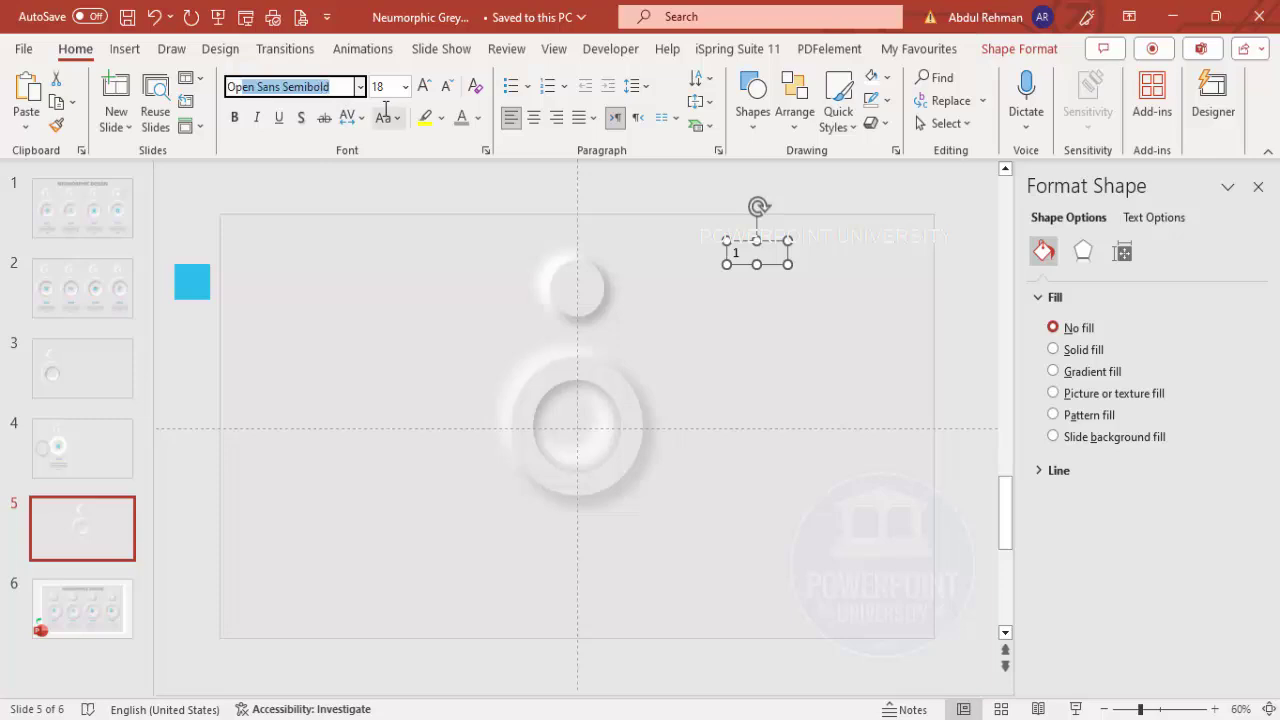
pyautogui.press('End')
pyautogui.press('BackSpace')
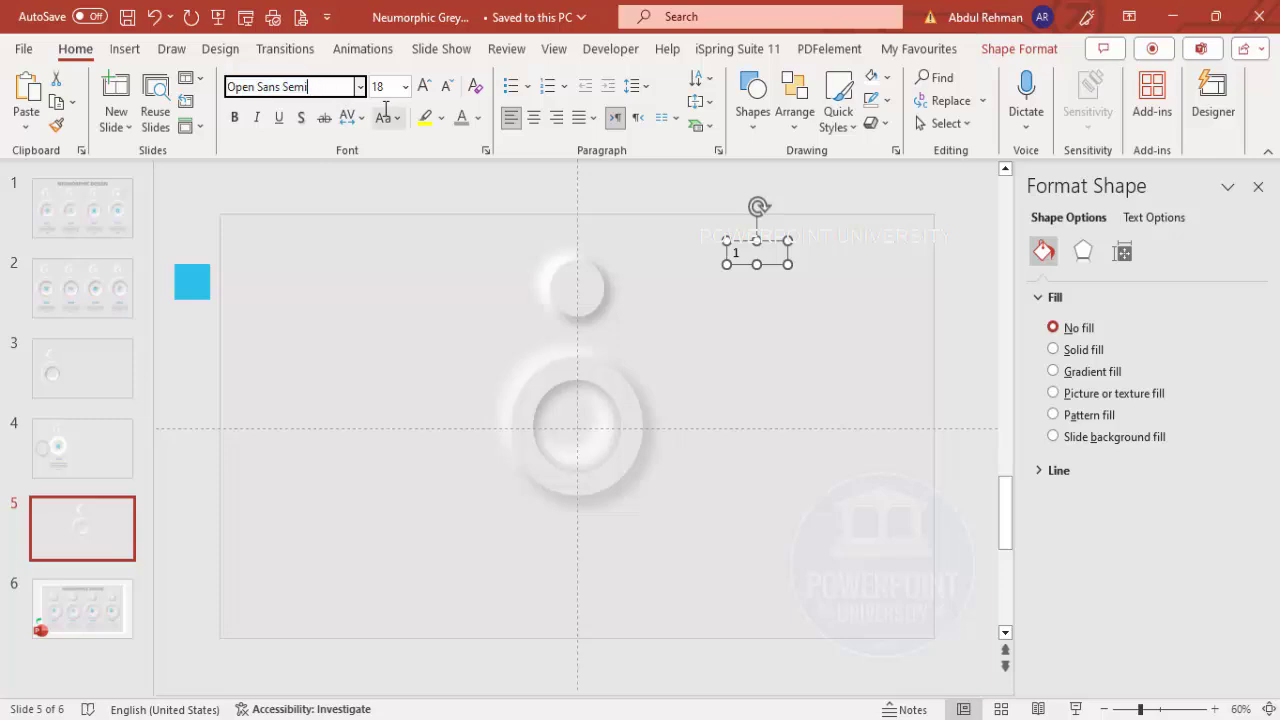
pyautogui.write('Extrabold')
pyautogui.press('Return')
# Centre the '1', make it white at 36 pt, and move it onto the small circle
pyautogui.click(534, 118)
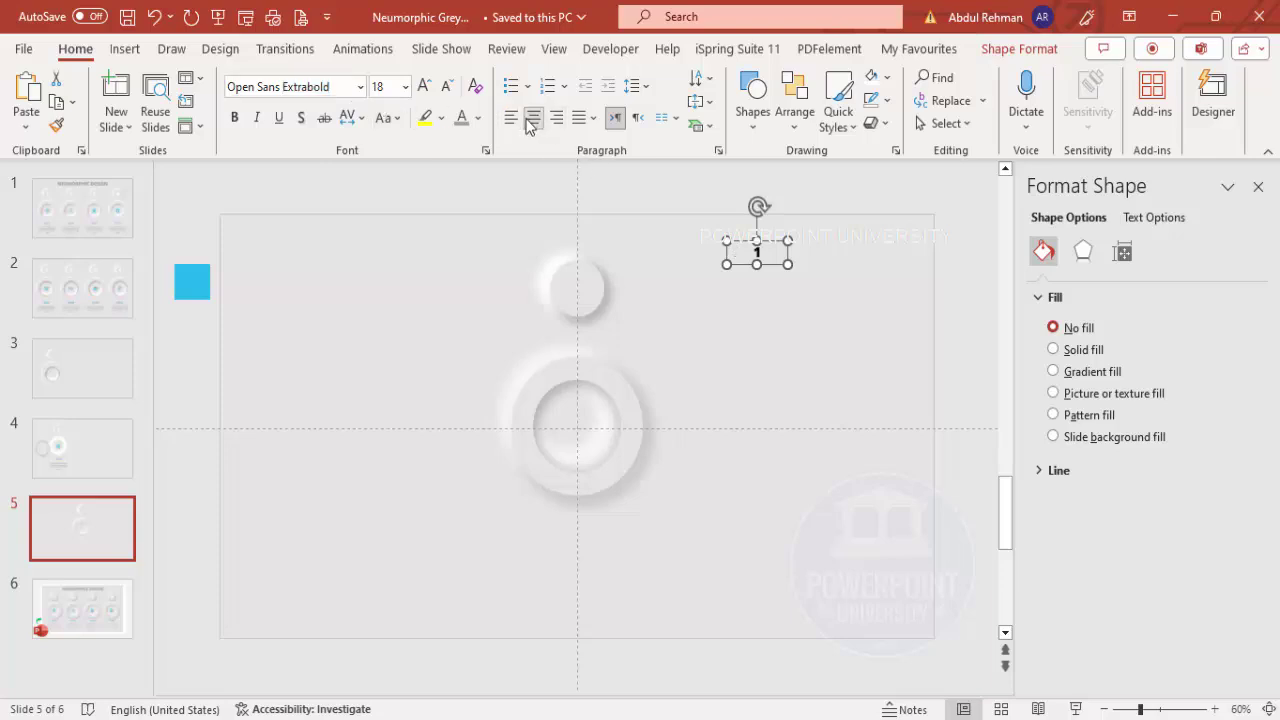
pyautogui.click(476, 119)
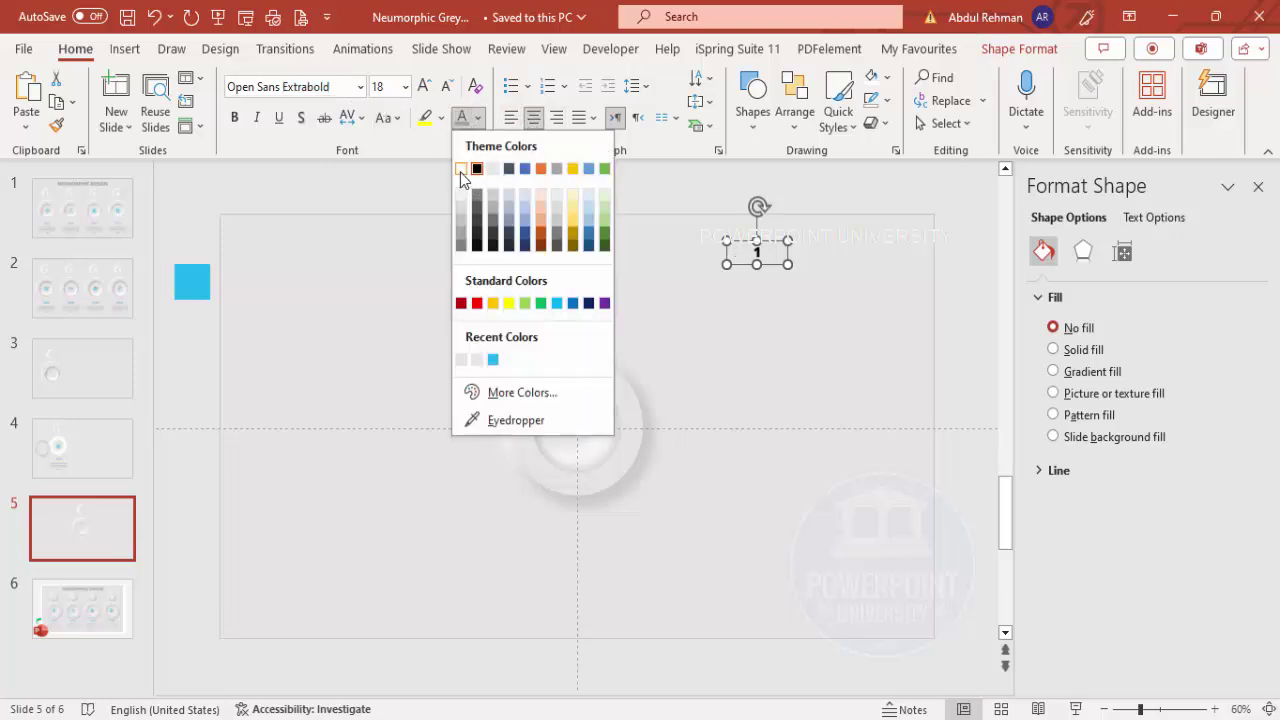
pyautogui.click(468, 170)
pyautogui.click(421, 88)
pyautogui.click(421, 88)
pyautogui.click(421, 88)
pyautogui.click(421, 88)
pyautogui.click(421, 88)
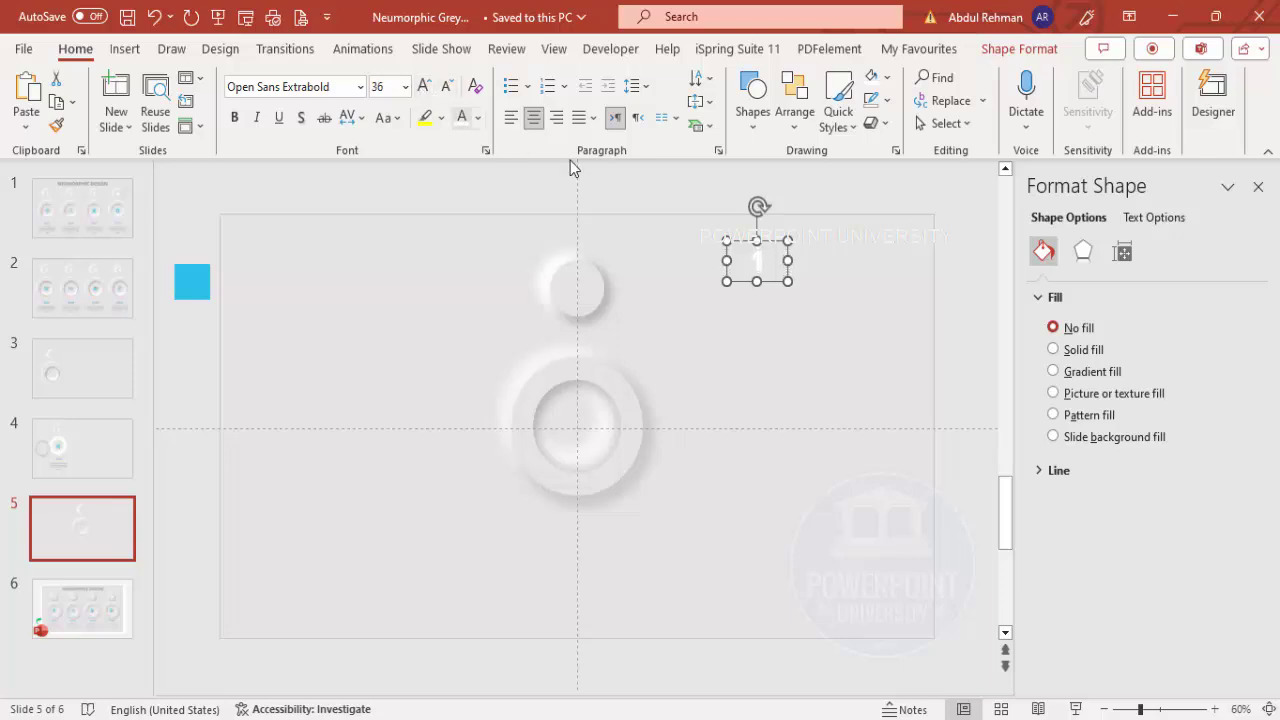
pyautogui.moveTo(742, 243); pyautogui.dragTo(597, 270)
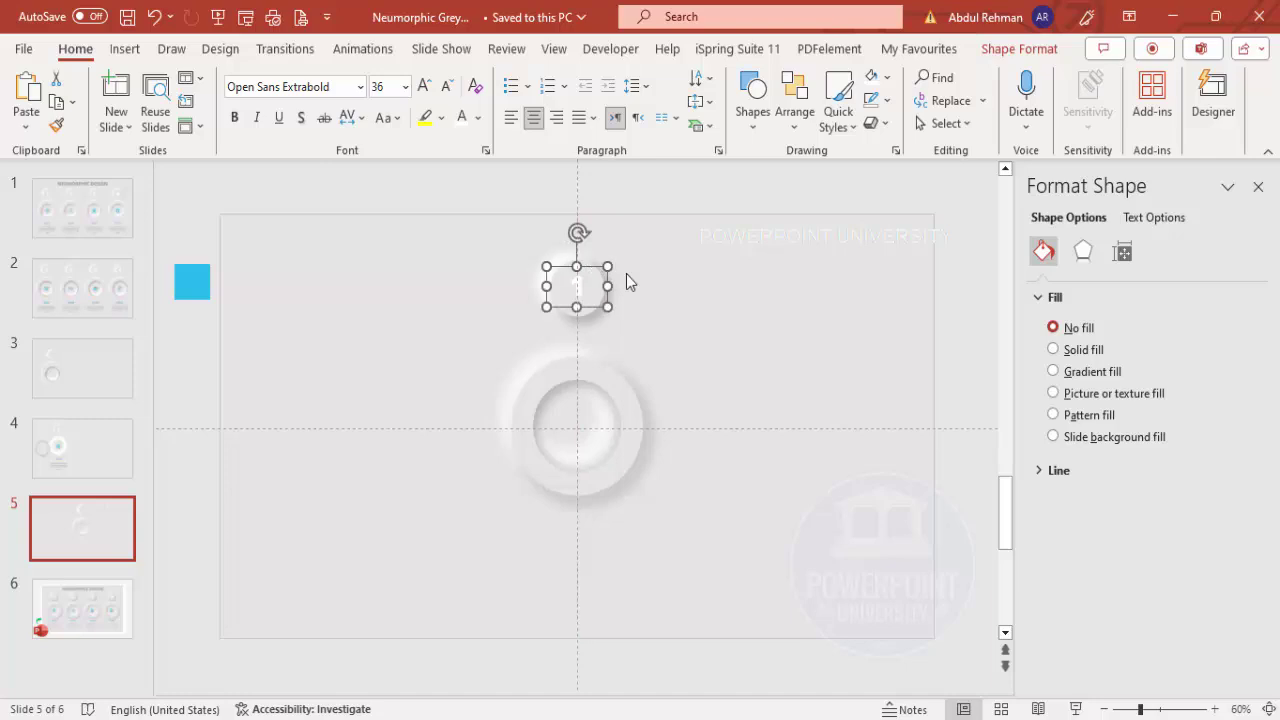
# Insert the burst-shaped angry-face stock icon onto the slide
pyautogui.click(124, 49)
pyautogui.click(437, 97)
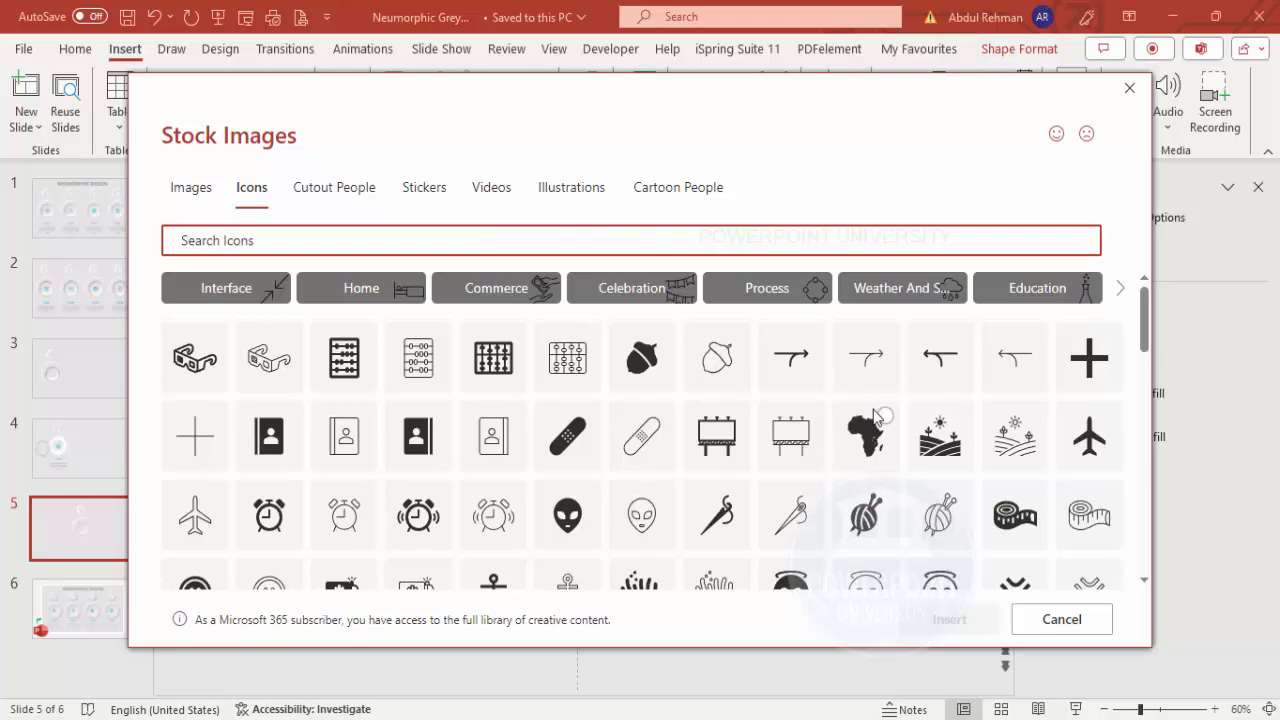
pyautogui.scroll(-2, 890, 440)
pyautogui.scroll(-1, 950, 445)
pyautogui.click(1015, 400)
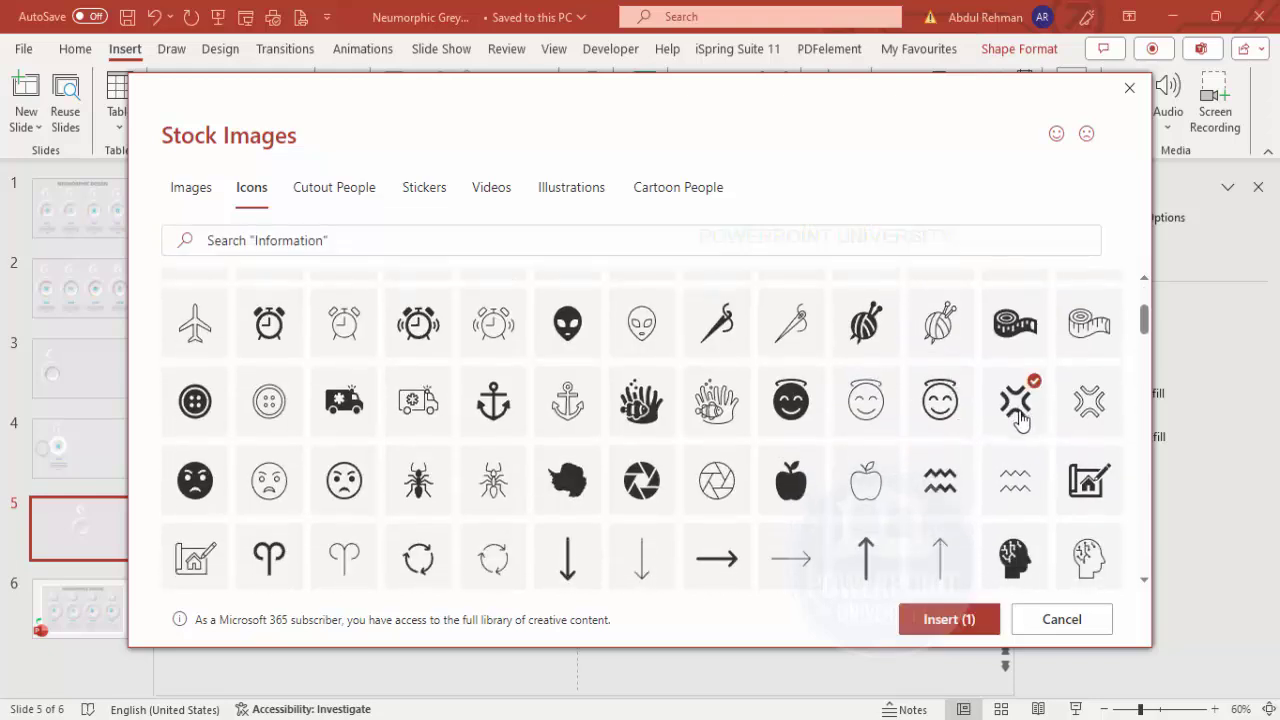
pyautogui.click(940, 620)
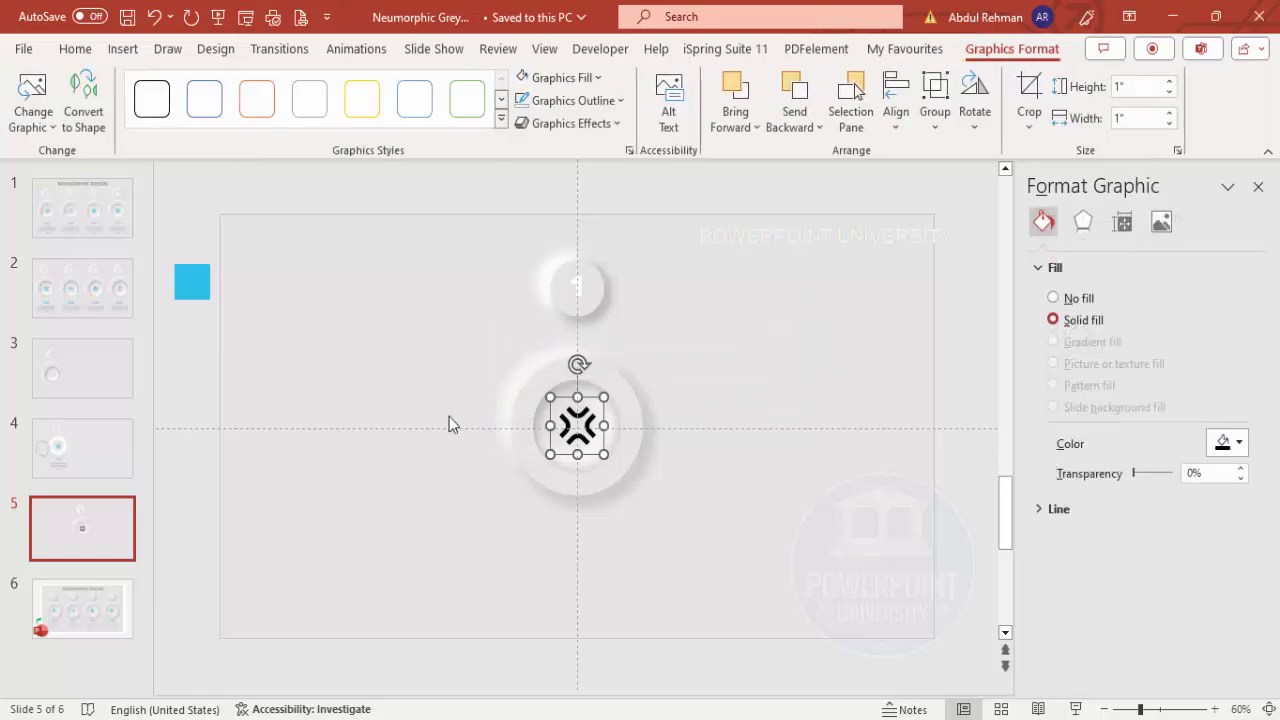
# Set the icon height to 0.7", eyedrop the sample square's blue, and centre it in the large circle
pyautogui.click(1130, 88)
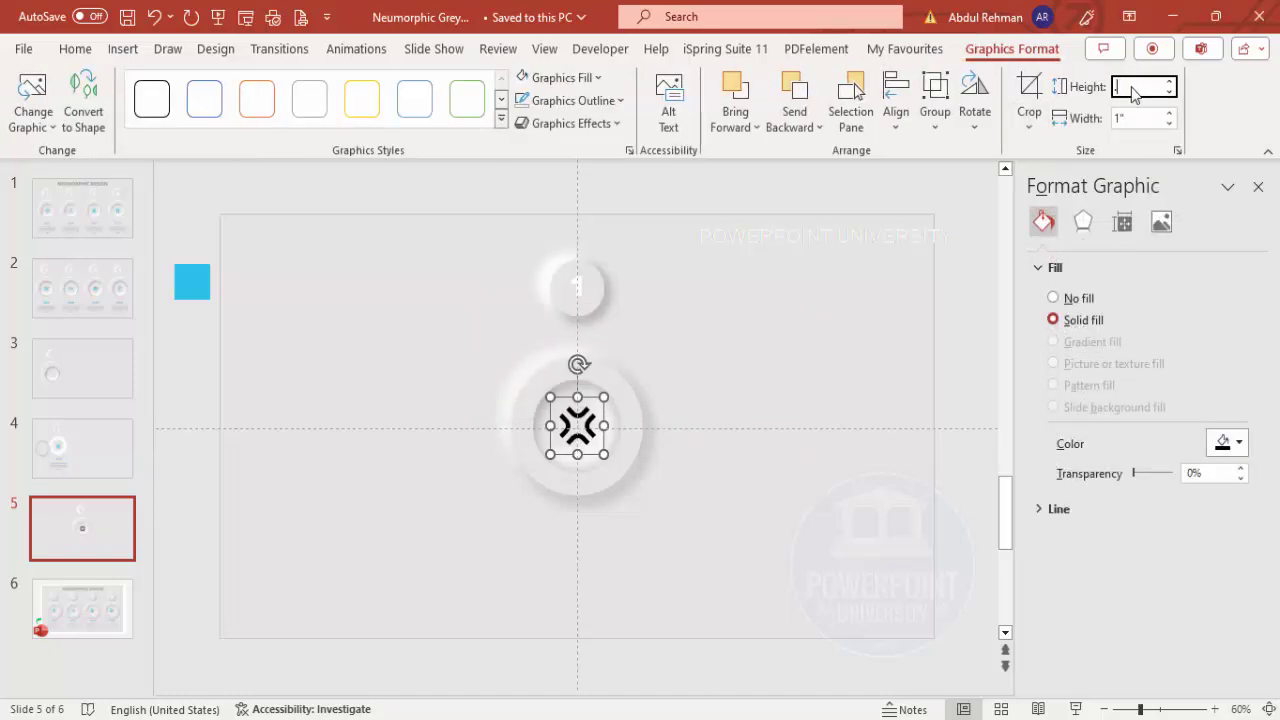
pyautogui.write('.7')
pyautogui.press('Return')
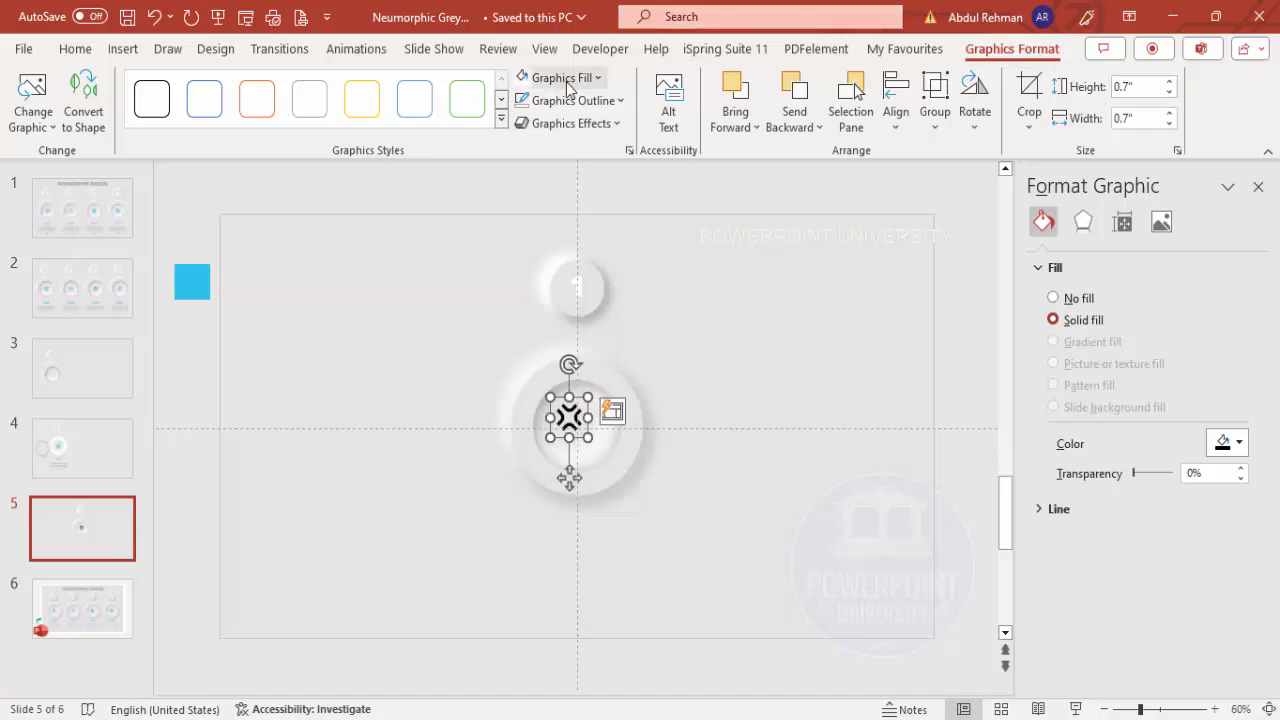
pyautogui.click(567, 87)
pyautogui.click(560, 409)
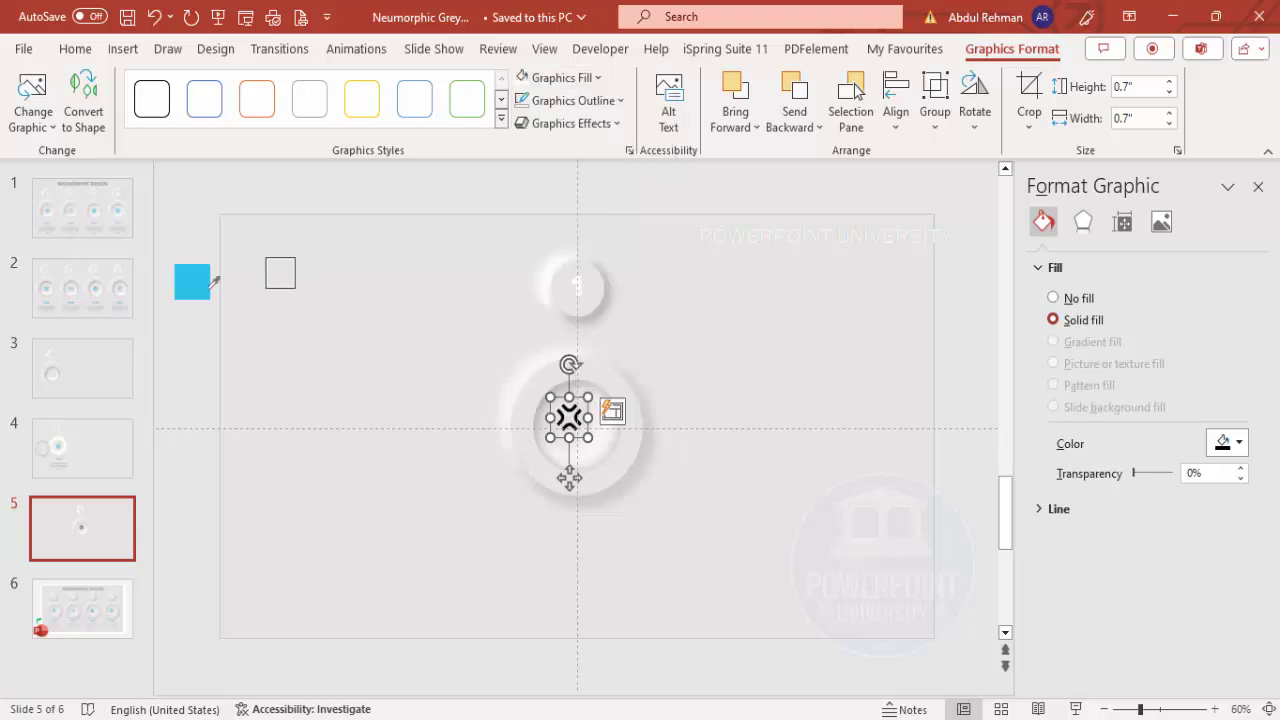
pyautogui.click(197, 285)
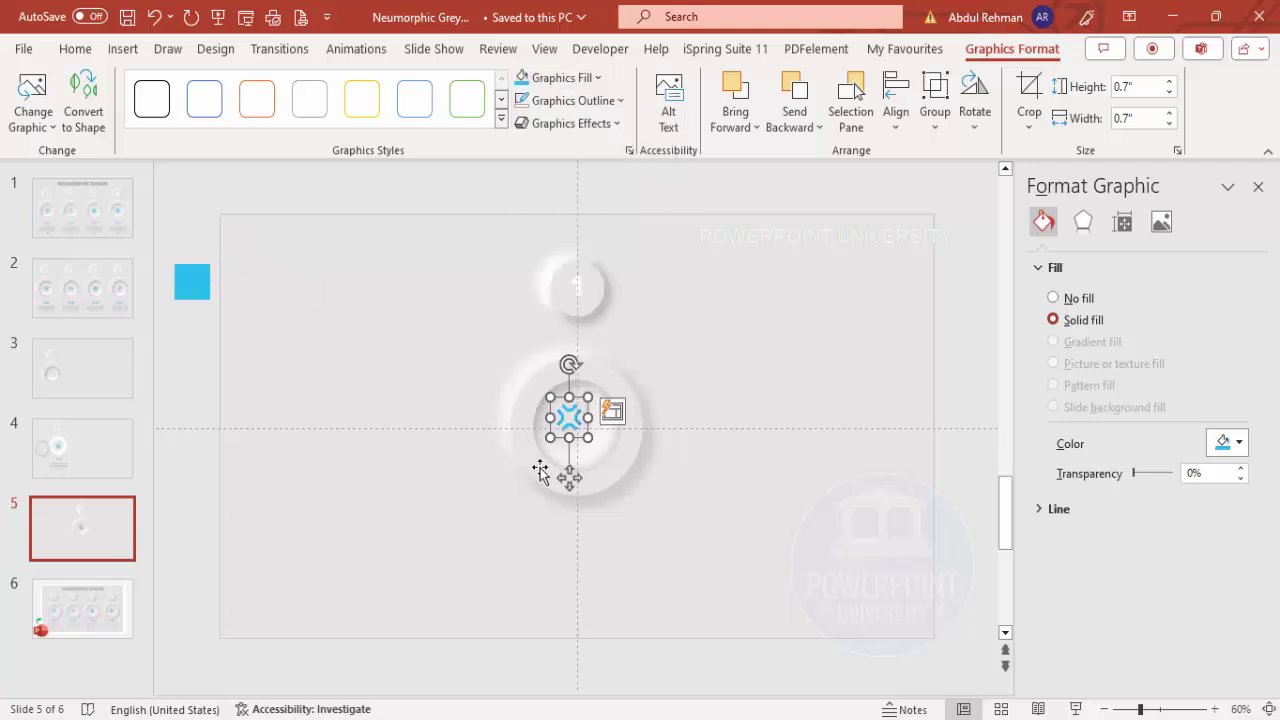
pyautogui.moveTo(569, 477); pyautogui.dragTo(574, 484)
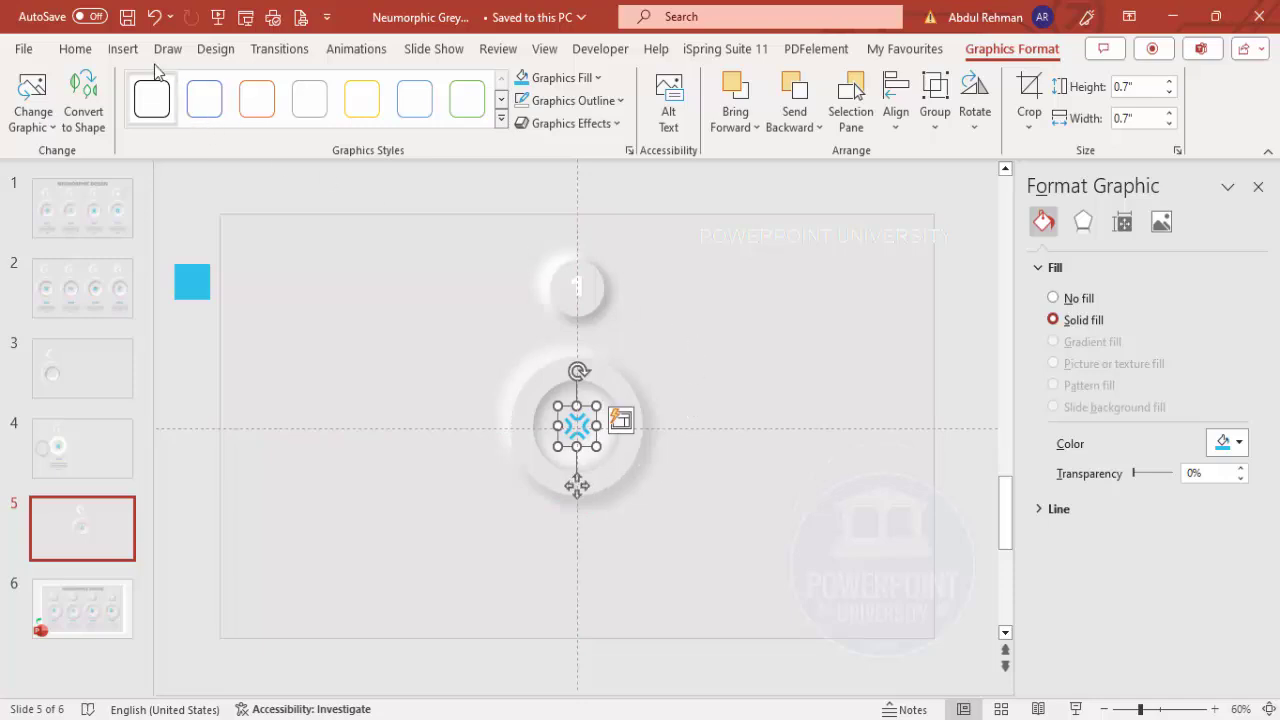
pyautogui.click(123, 49)
pyautogui.click(900, 93)
# Add a centred cyan 'TITLE' in Open Sans Semibold 24 pt under the icon
pyautogui.moveTo(526, 516); pyautogui.dragTo(650, 540)
pyautogui.write('TITLE')
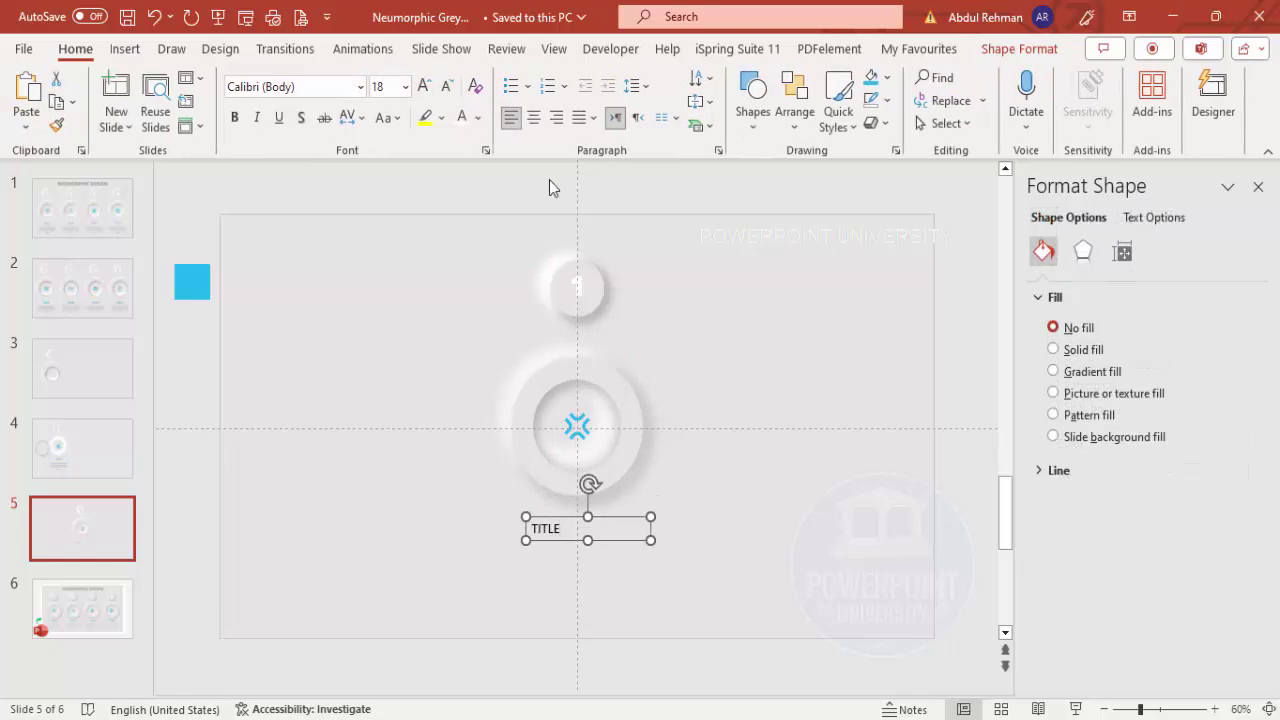
pyautogui.click(478, 118)
pyautogui.click(465, 358)
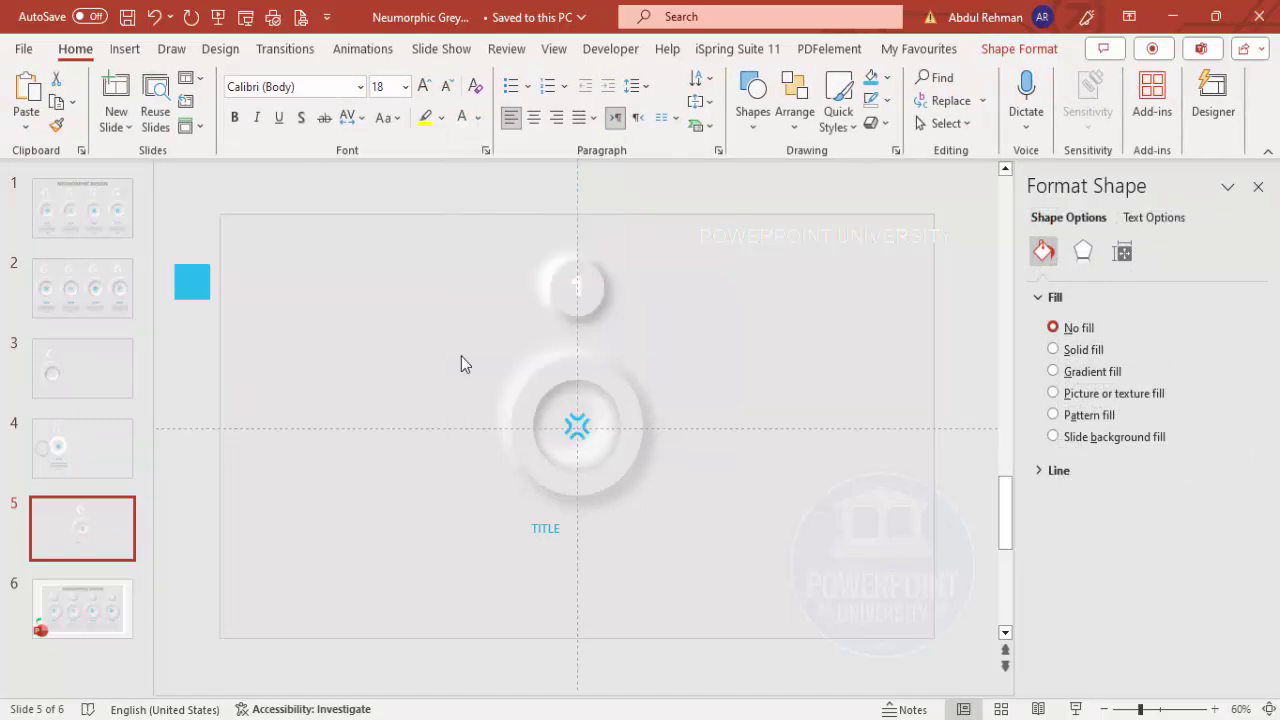
pyautogui.click(326, 90)
pyautogui.write('Open Sans Extrabold')
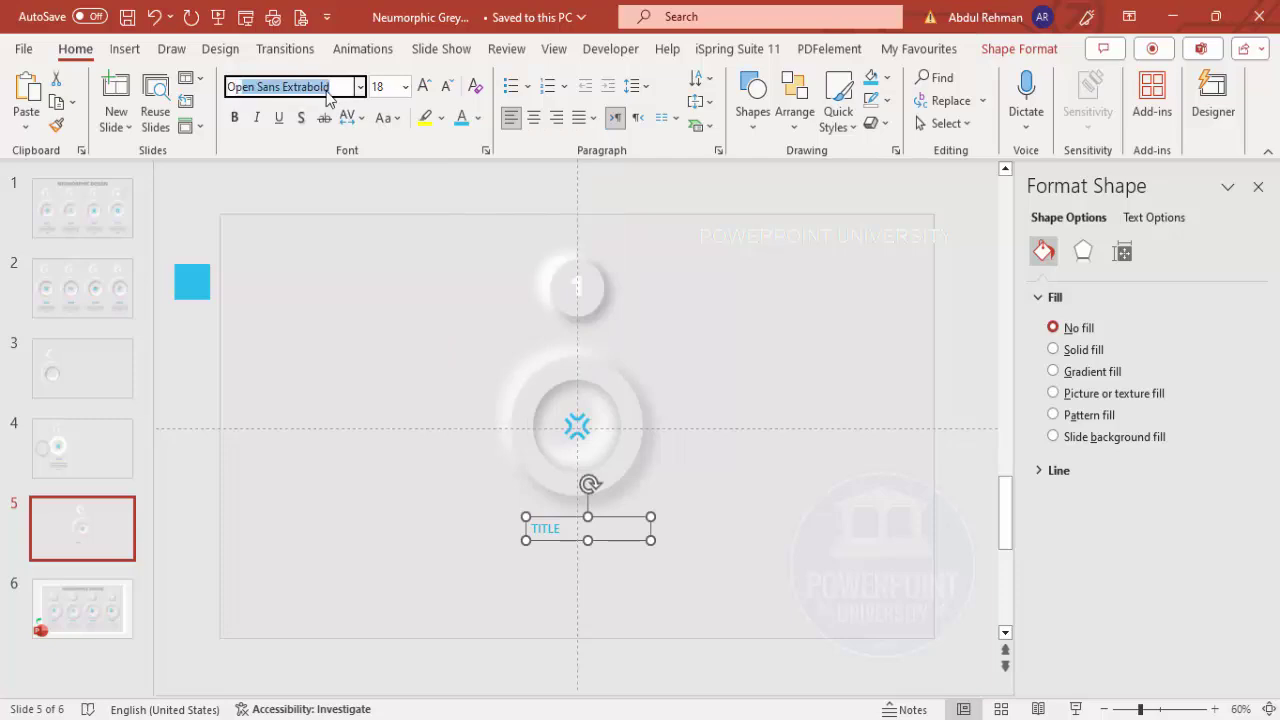
pyautogui.press('BackSpace')
pyautogui.write('Semi')
pyautogui.press('Return')
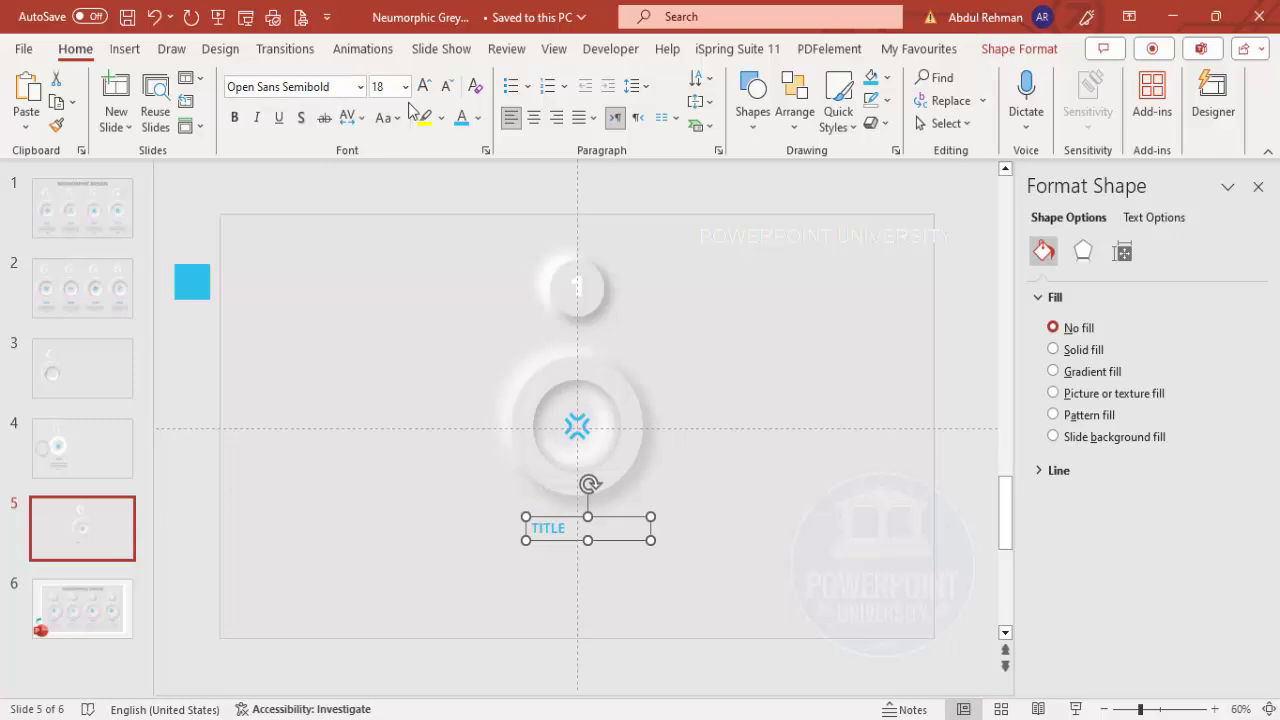
pyautogui.click(534, 118)
pyautogui.click(424, 87)
pyautogui.click(424, 87)
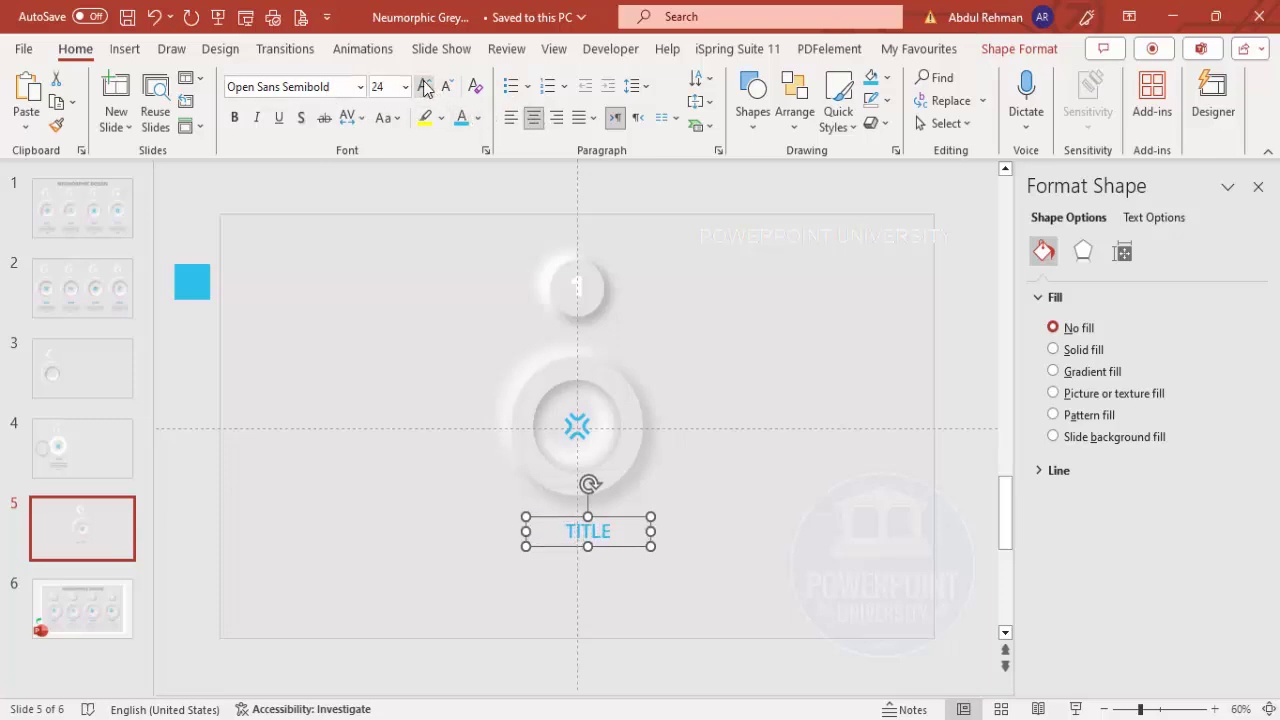
pyautogui.moveTo(625, 520); pyautogui.dragTo(614, 514)
# Add a body text box with =lorem(1,3) and trim the extra sentences after 'massa'
pyautogui.click(124, 48)
pyautogui.click(898, 100)
pyautogui.moveTo(478, 562); pyautogui.dragTo(663, 626)
pyautogui.write('=lorem(1,3)')
pyautogui.press('Return')
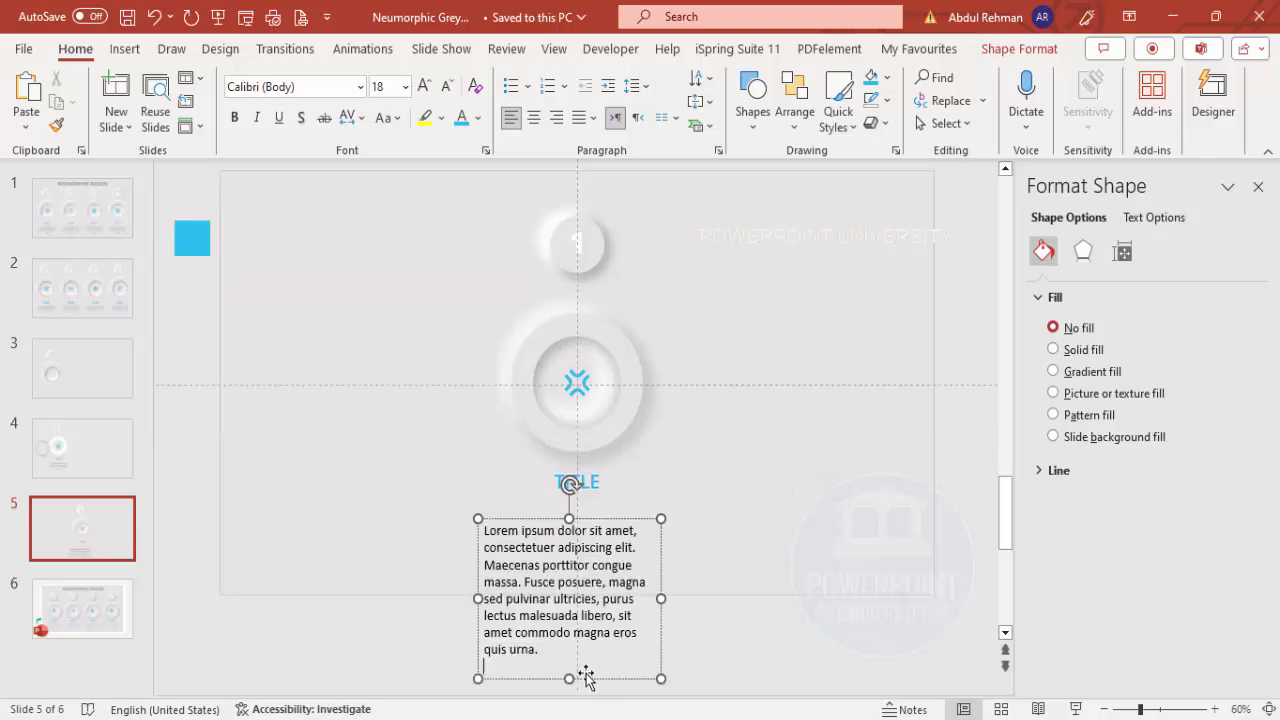
pyautogui.keyDown('shift'); pyautogui.click(524, 582); pyautogui.keyUp('shift')
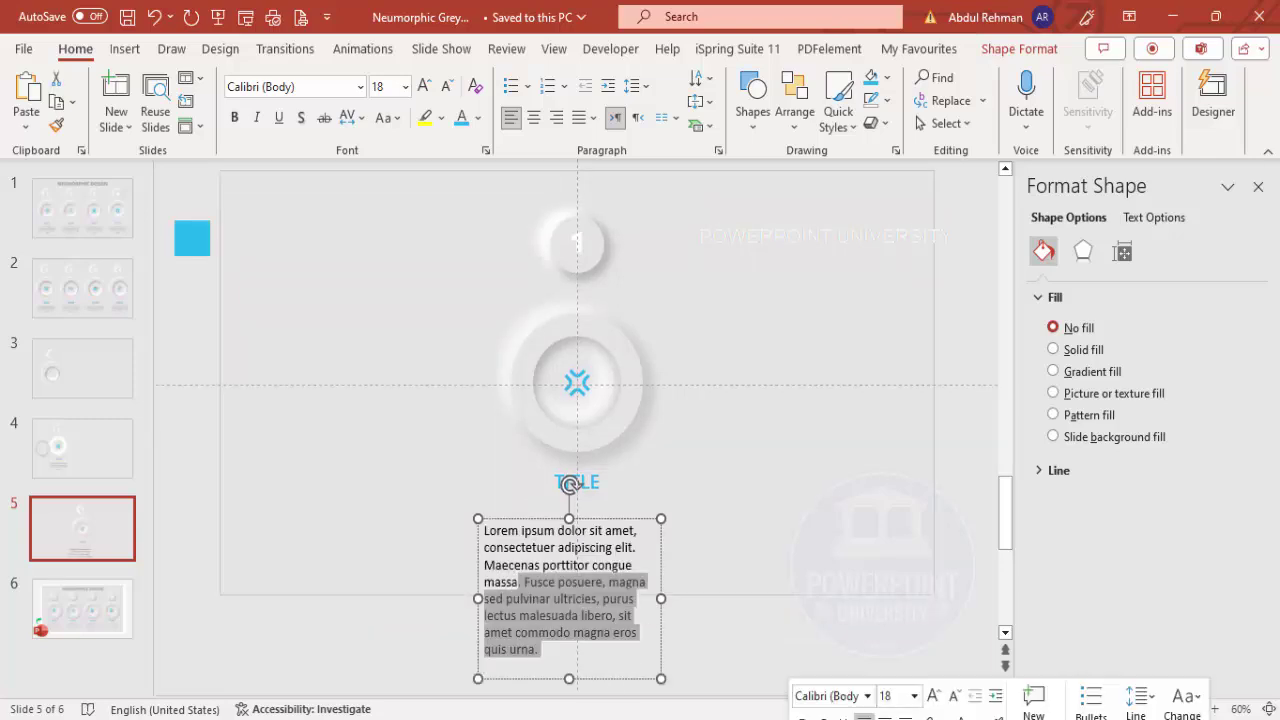
pyautogui.press('BackSpace')
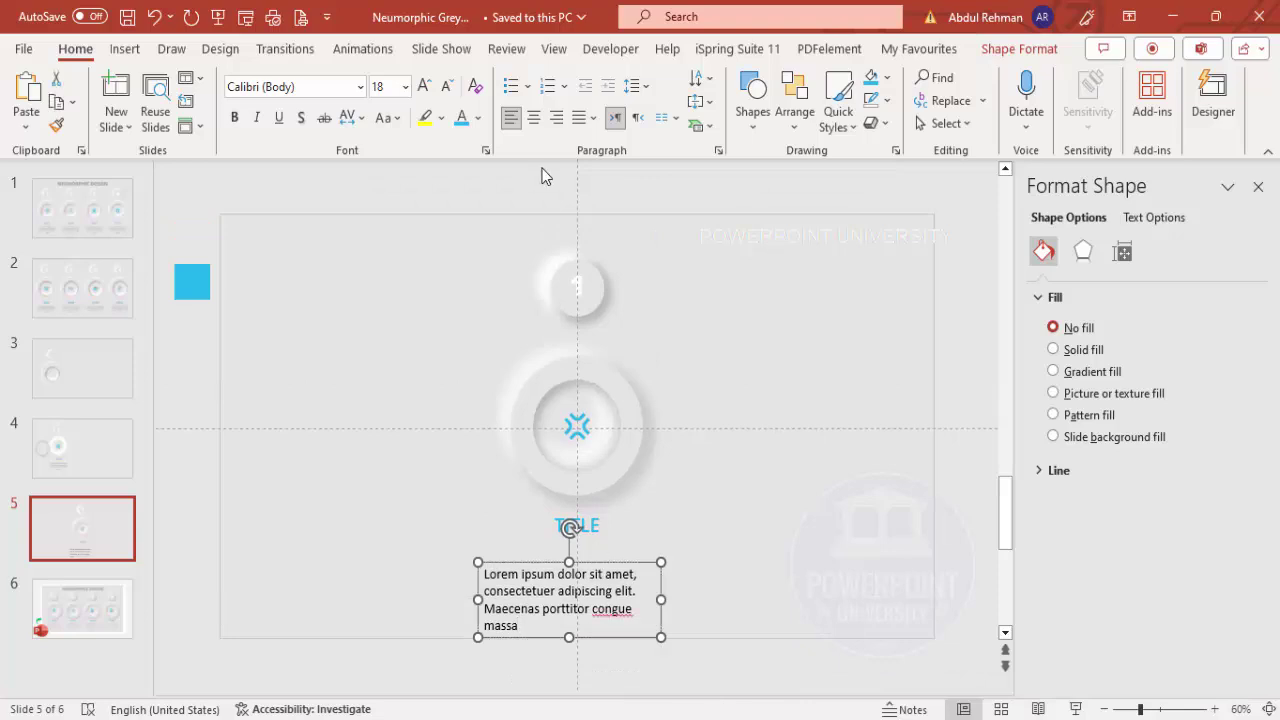
# Make the body text grey, centred, 14 pt, and resize its box to rewrap under TITLE
pyautogui.click(478, 118)
pyautogui.click(489, 223)
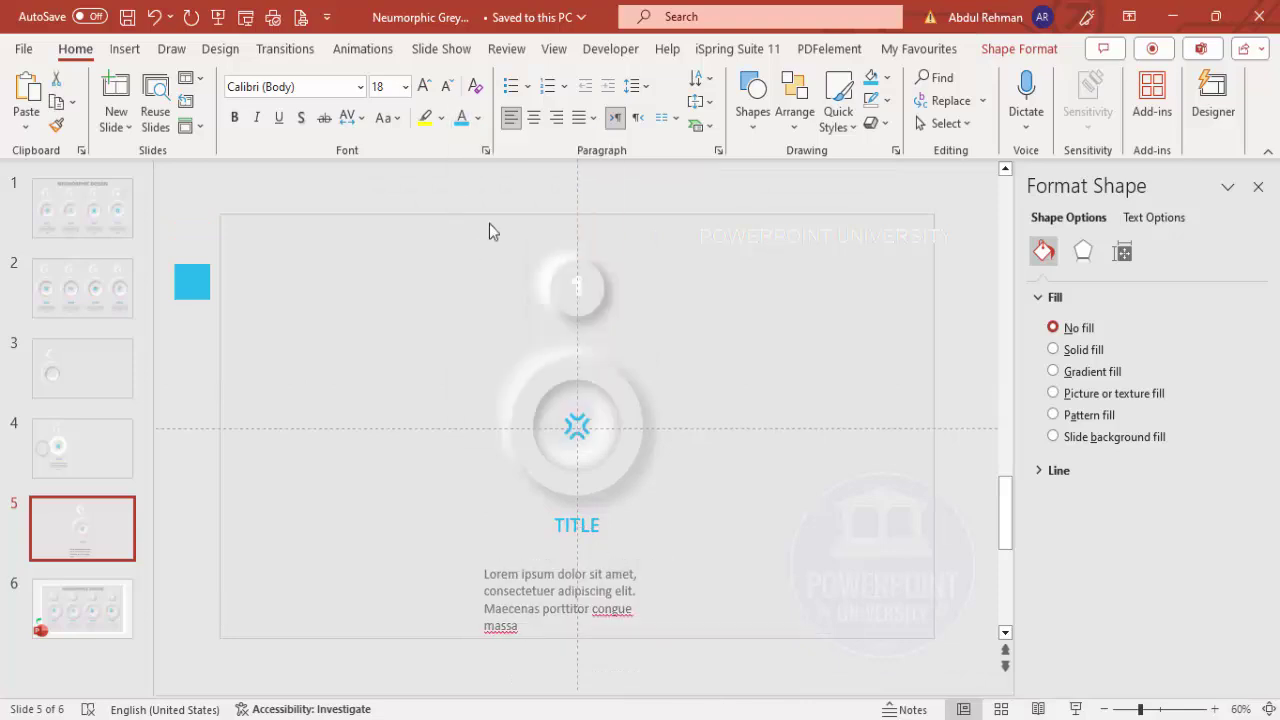
pyautogui.click(533, 118)
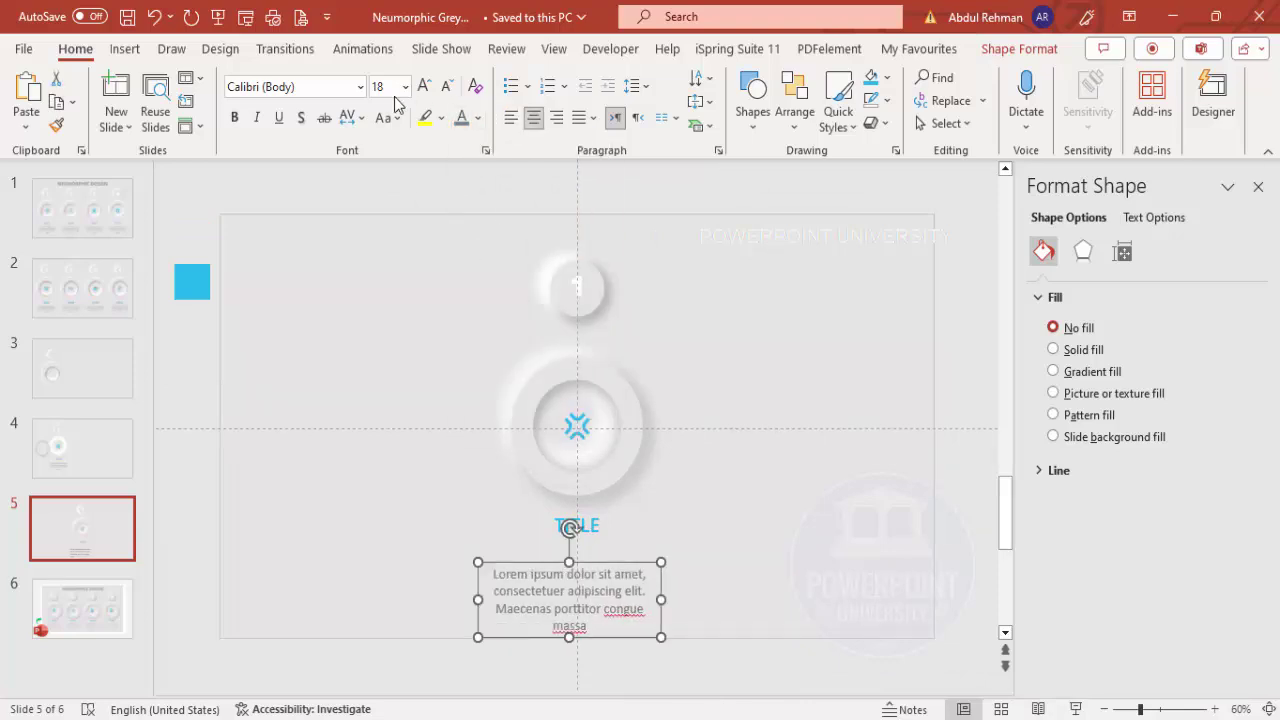
pyautogui.click(447, 87)
pyautogui.click(447, 87)
pyautogui.click(447, 87)
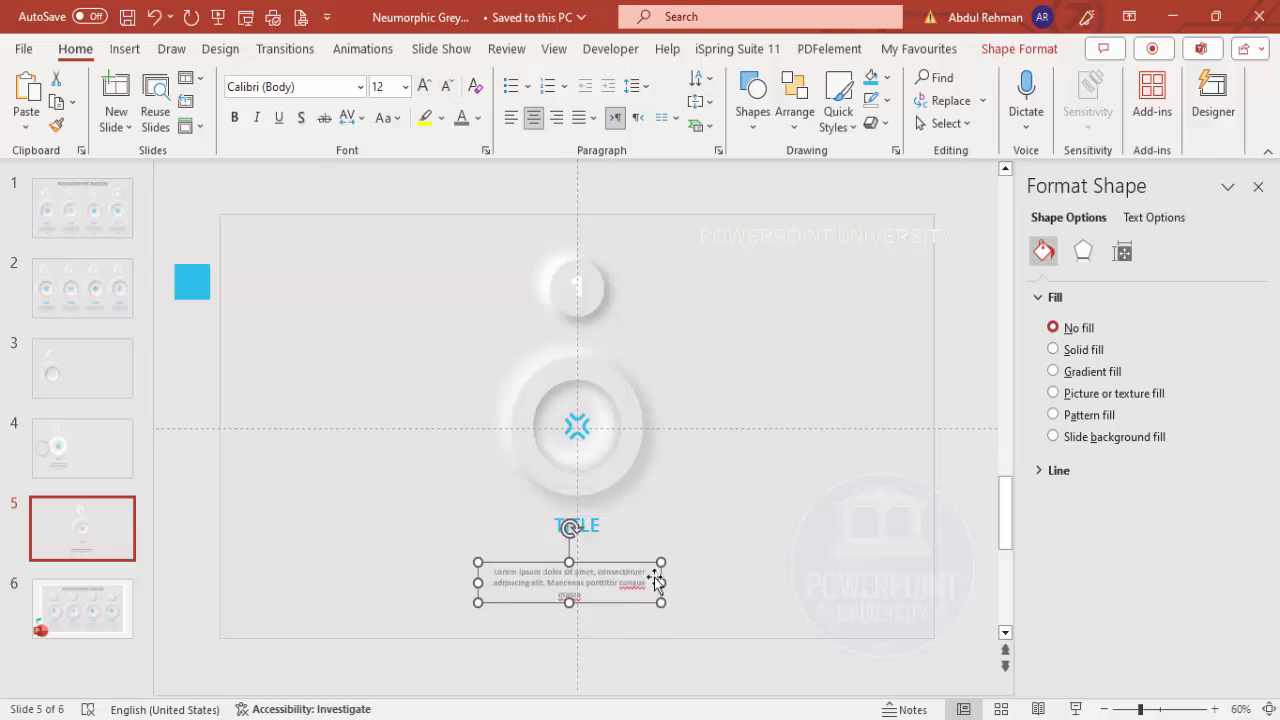
pyautogui.moveTo(661, 583); pyautogui.dragTo(629, 537)
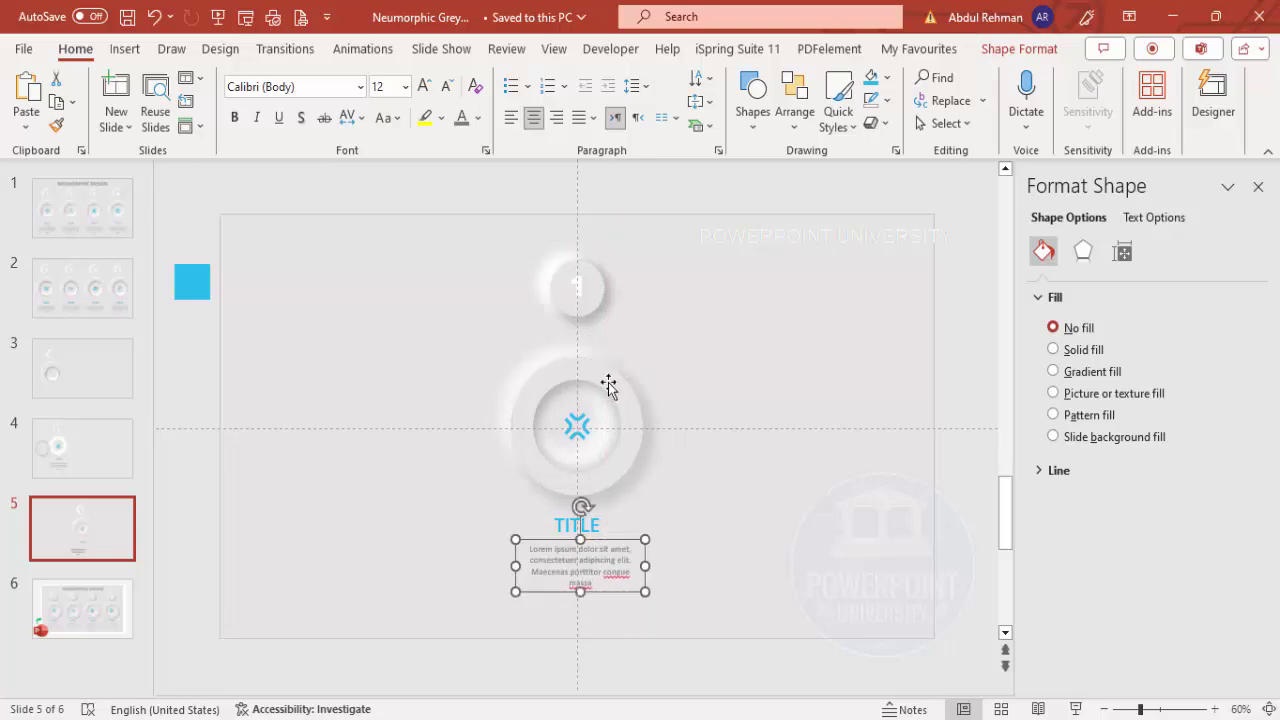
pyautogui.click(423, 88)
pyautogui.moveTo(645, 569); pyautogui.dragTo(622, 539)
# Delete the blue sample square from the slide
pyautogui.click(718, 562)
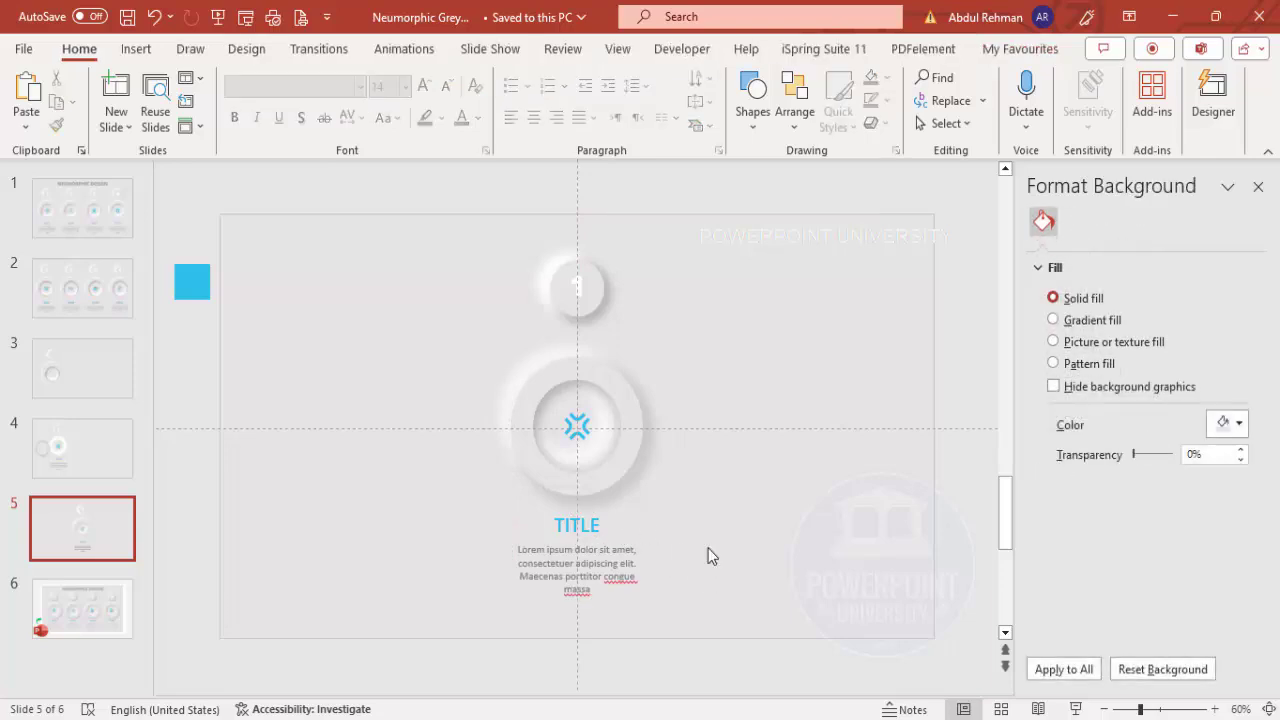
pyautogui.click(192, 281)
pyautogui.press('Delete')
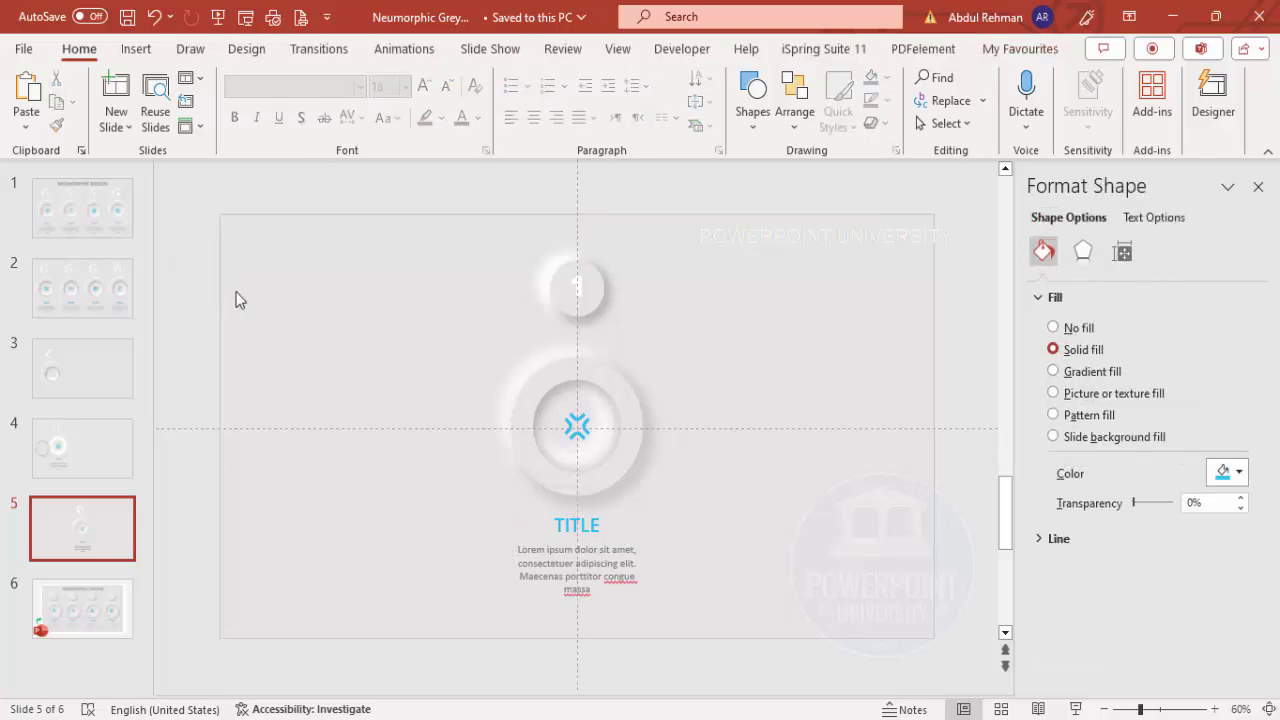
# Group the column's shapes and duplicate the group to form a second column on the left
pyautogui.moveTo(393, 219); pyautogui.dragTo(802, 690)
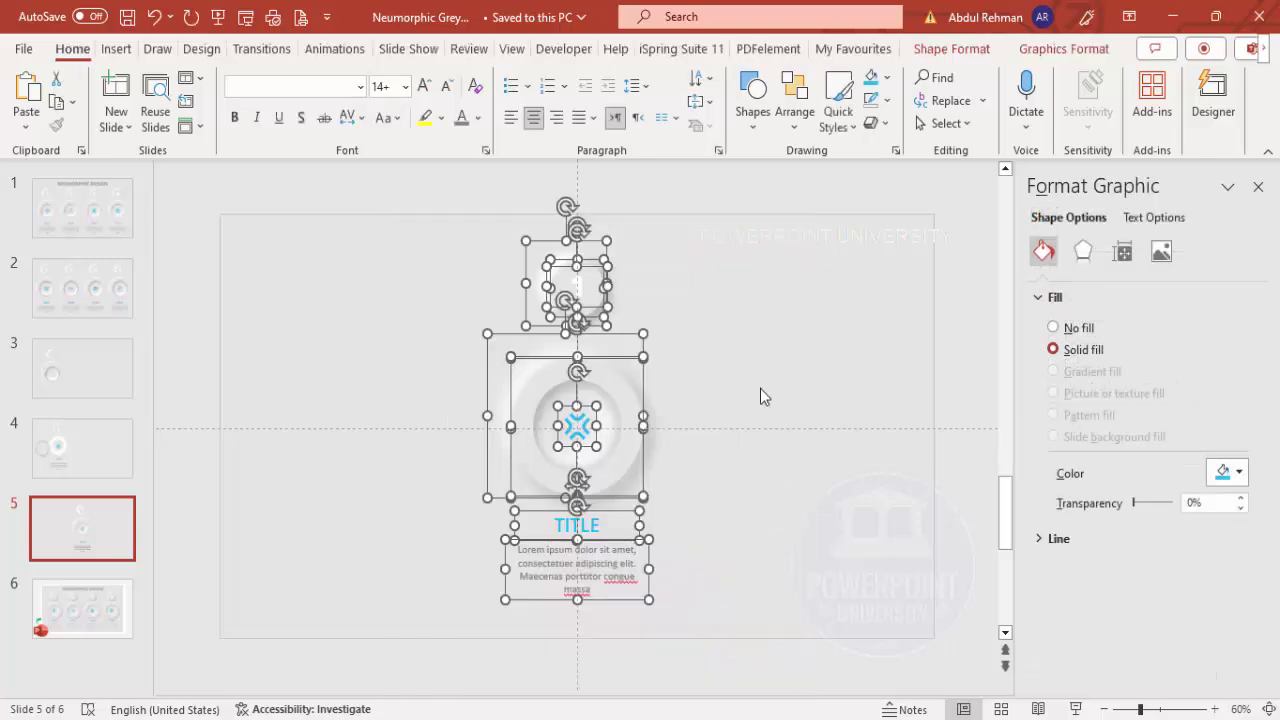
pyautogui.hotkey('ctrl', 'g')
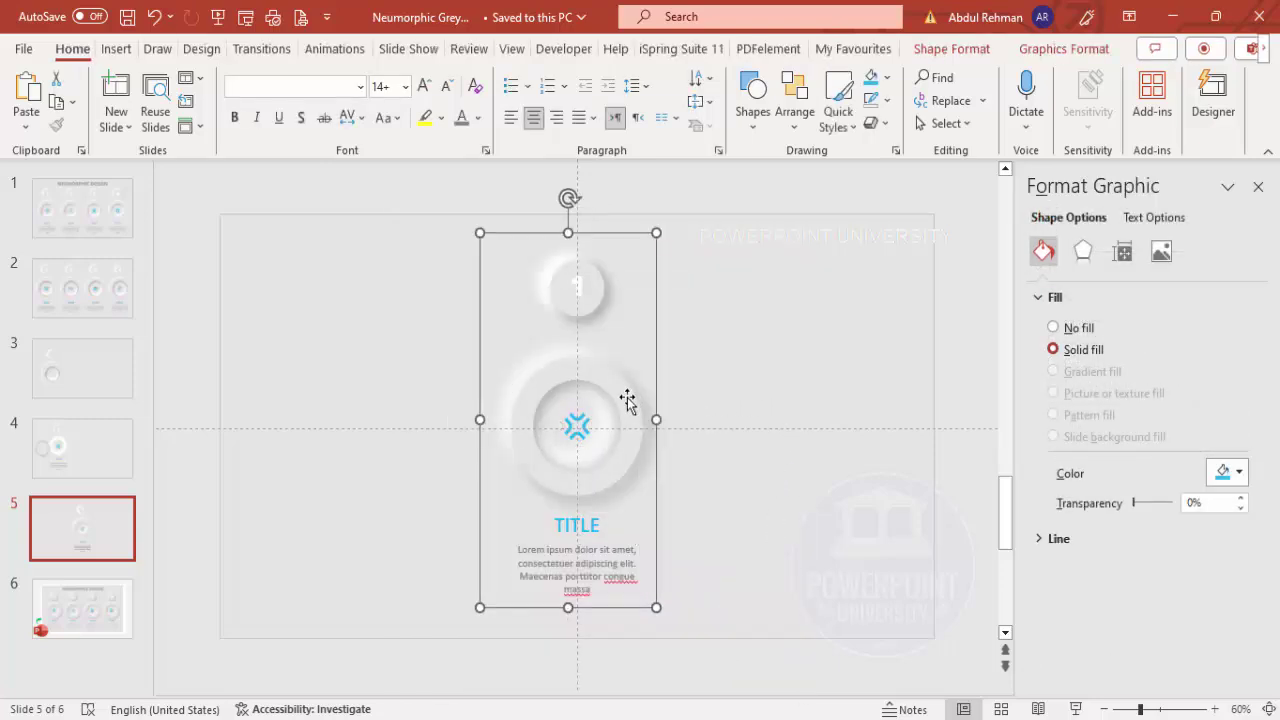
pyautogui.moveTo(630, 404); pyautogui.dragTo(383, 406)
pyautogui.click(590, 388)
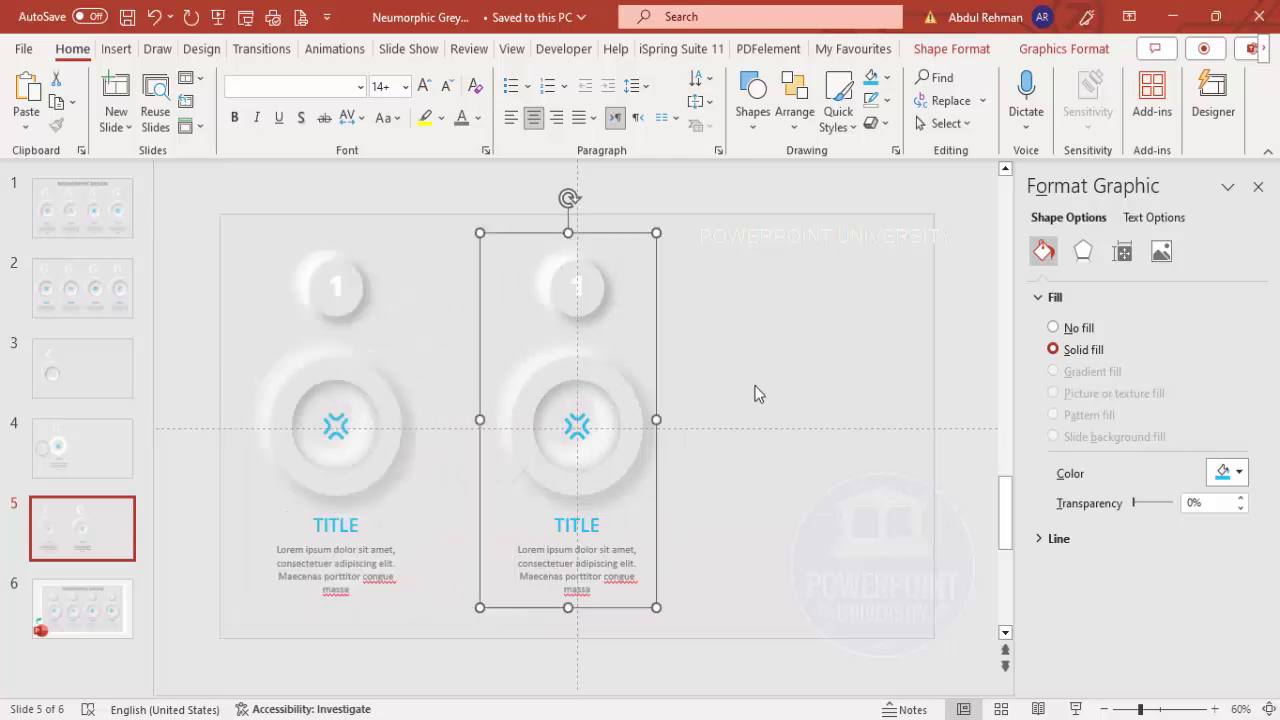
pyautogui.press('Left')
pyautogui.press('Left')
pyautogui.press('Left')
pyautogui.press('Left')
pyautogui.press('Left')
pyautogui.press('Left')
pyautogui.press('Left')
pyautogui.press('Left')
pyautogui.press('Left')
pyautogui.press('Left')
pyautogui.press('Left')
pyautogui.press('Left')
pyautogui.press('Left')
pyautogui.press('Left')
pyautogui.press('Left')
pyautogui.press('Left')
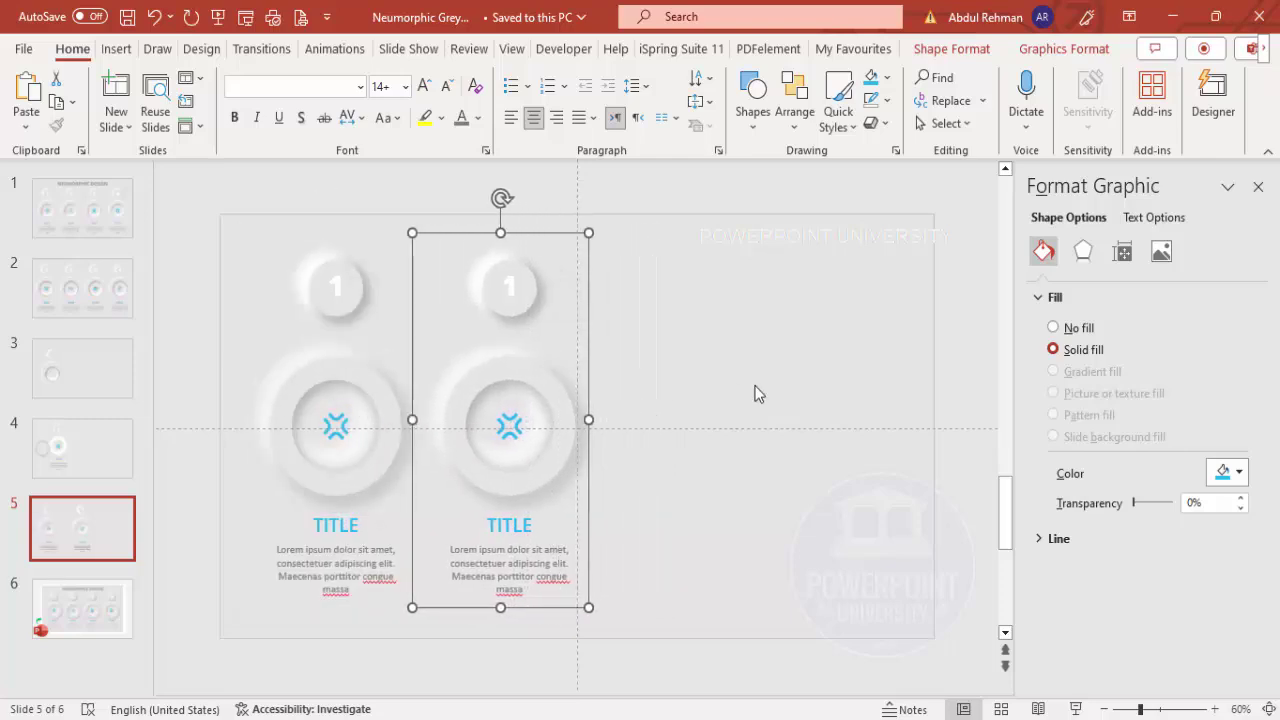
pyautogui.press('Left')
pyautogui.press('Left')
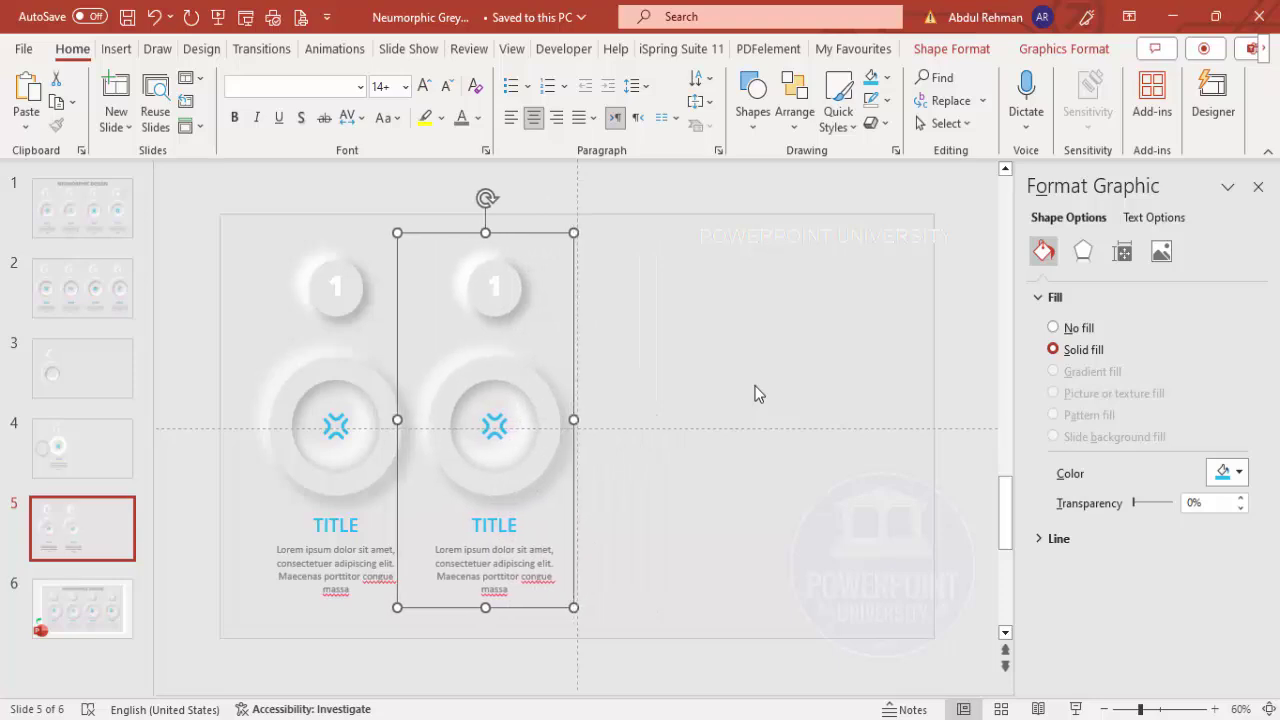
# Copy both columns to the right half of the slide and select all four columns
pyautogui.keyDown('shift'); pyautogui.click(347, 373); pyautogui.keyUp('shift')
pyautogui.moveTo(349, 374); pyautogui.dragTo(690, 420)
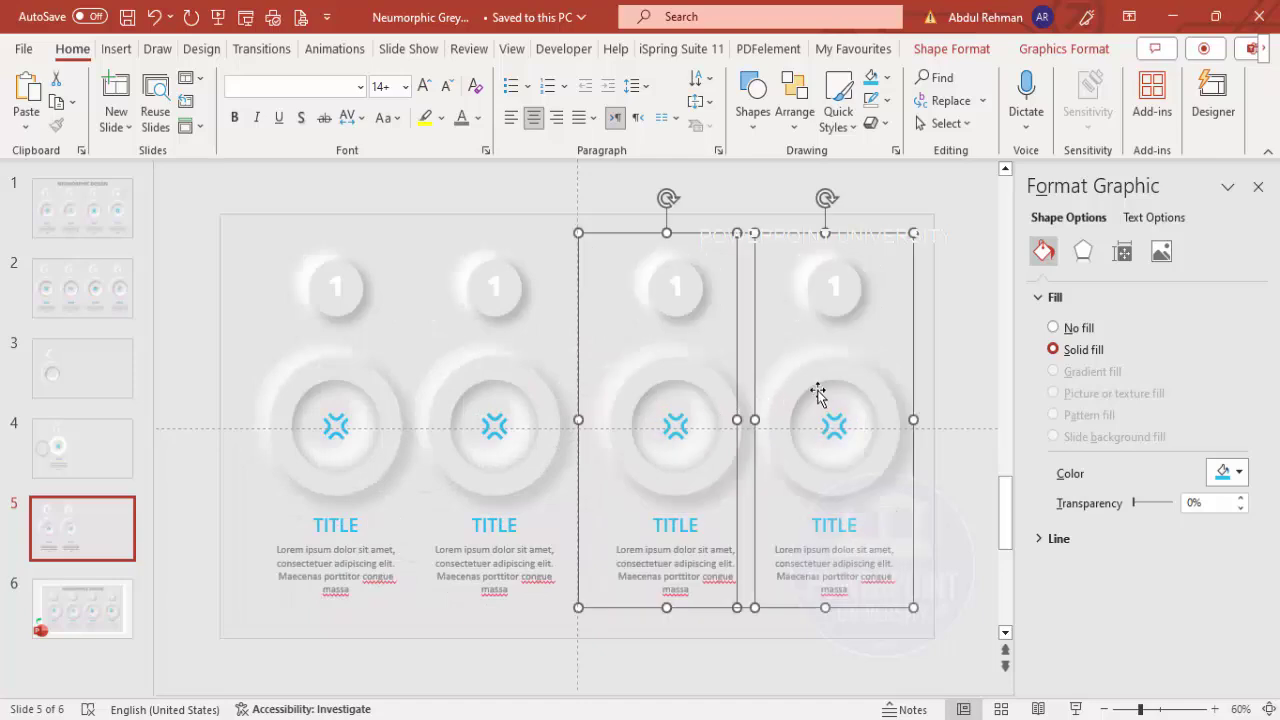
pyautogui.click(953, 372)
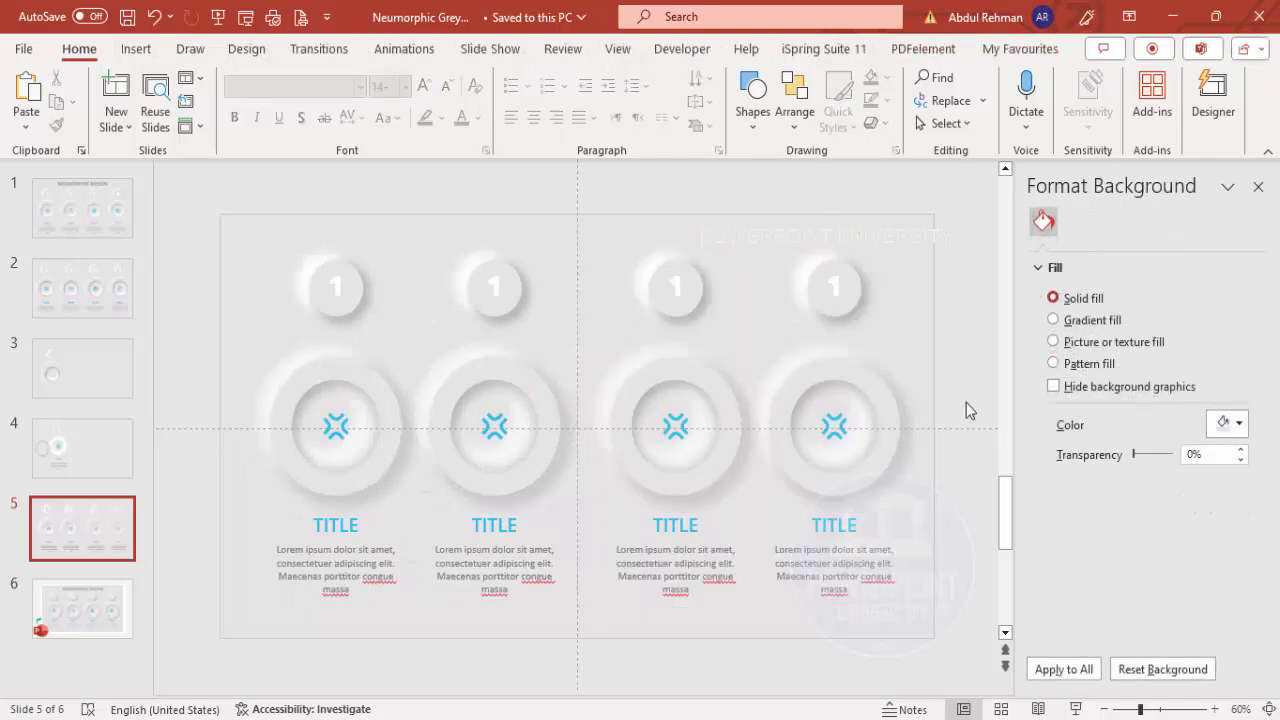
pyautogui.click(834, 377)
pyautogui.keyDown('shift'); pyautogui.click(680, 383); pyautogui.keyUp('shift')
pyautogui.keyDown('shift'); pyautogui.click(490, 390); pyautogui.keyUp('shift')
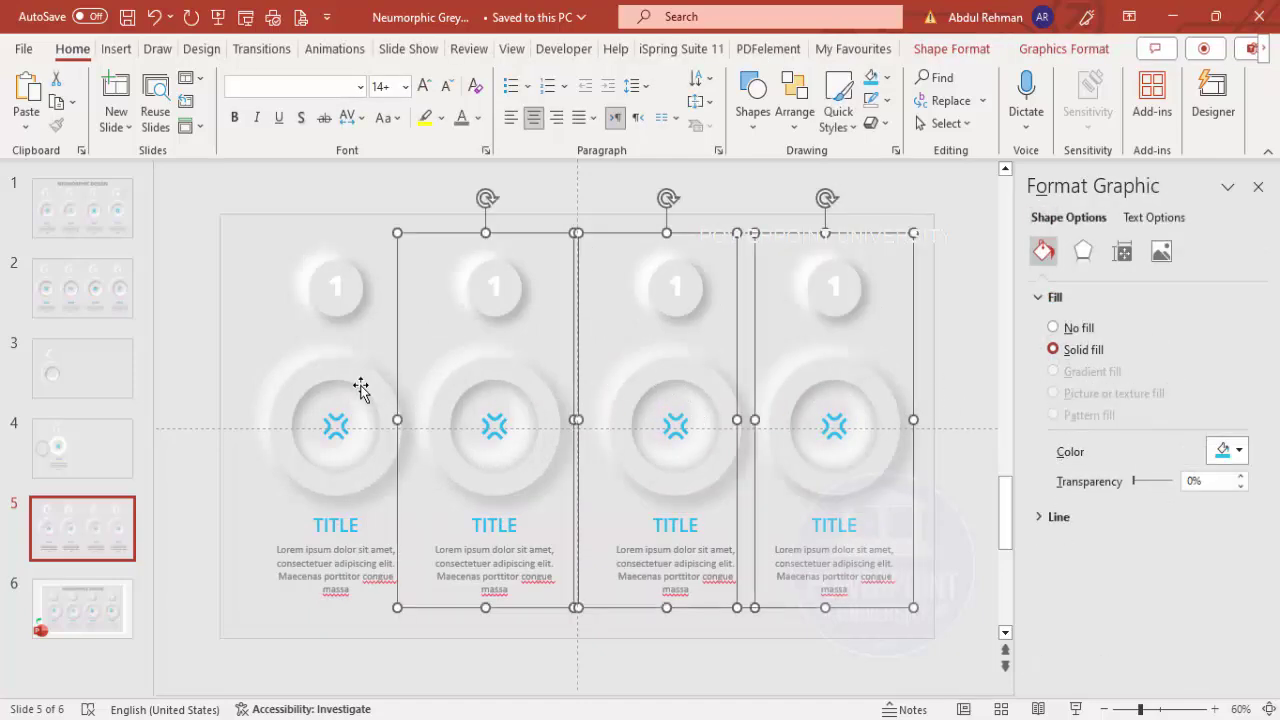
pyautogui.keyDown('shift'); pyautogui.click(362, 389); pyautogui.keyUp('shift')
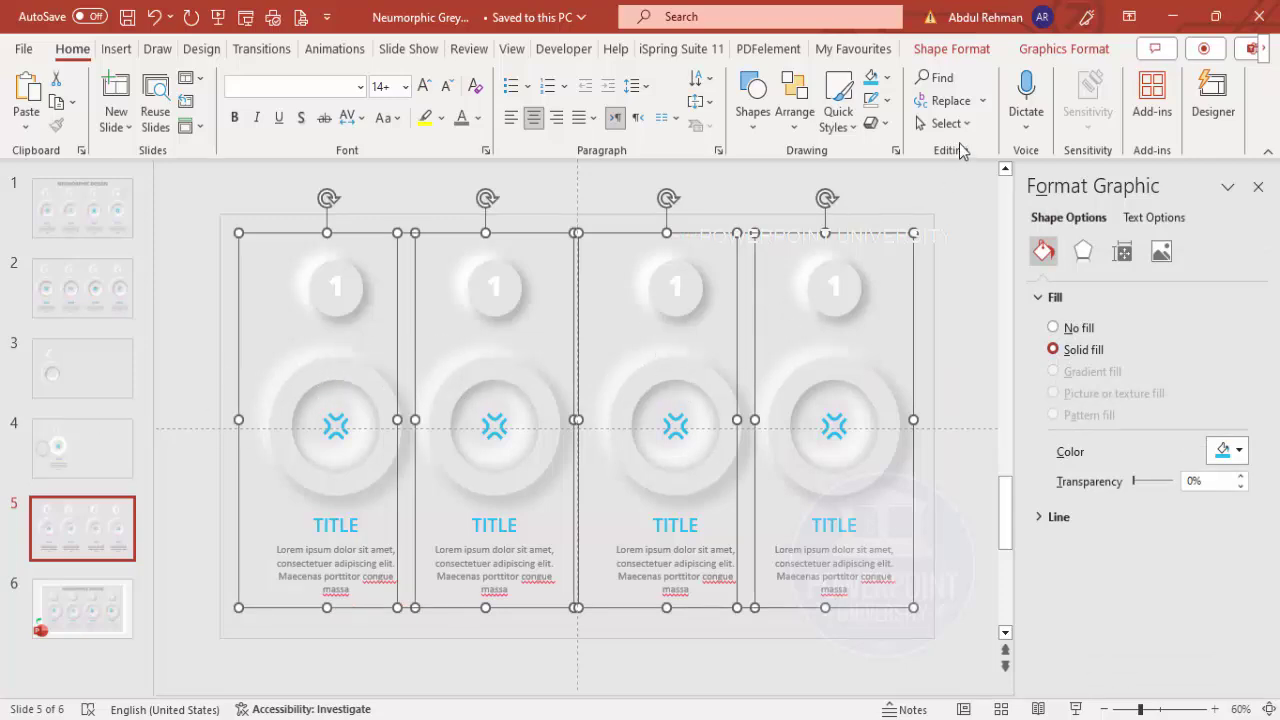
# Distribute the four columns horizontally across the slide
pyautogui.click(978, 52)
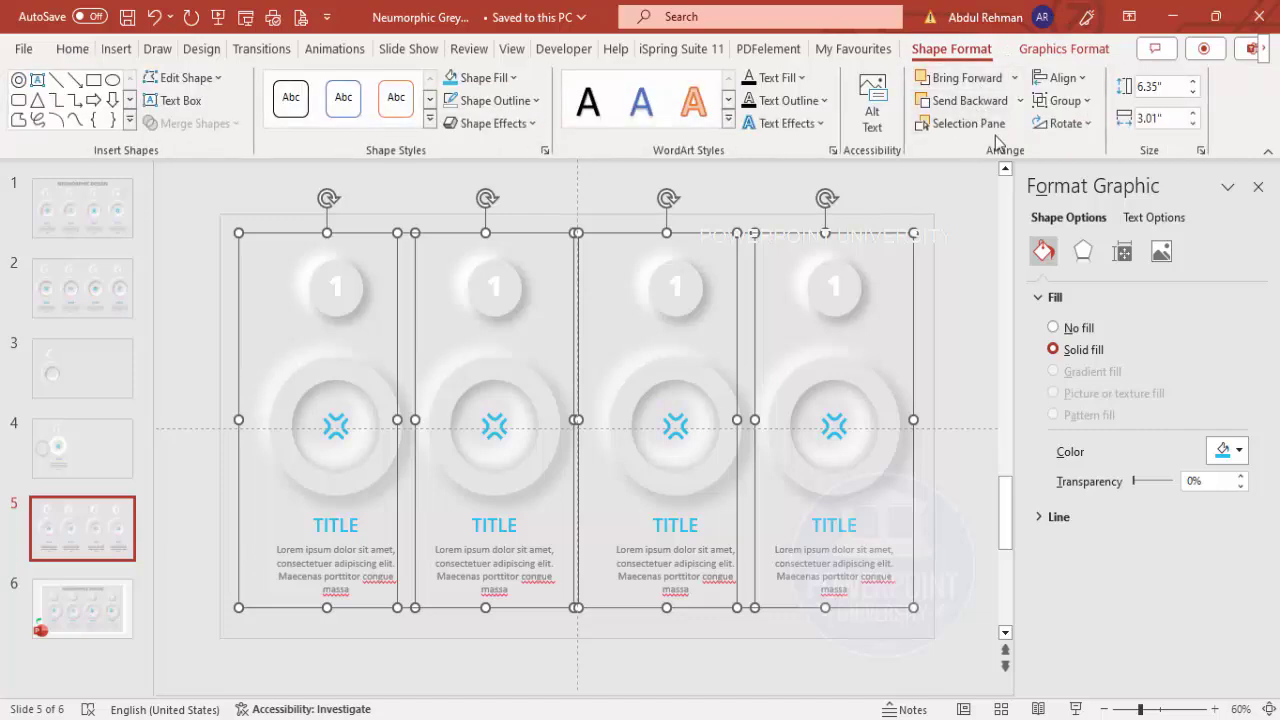
pyautogui.click(1060, 77)
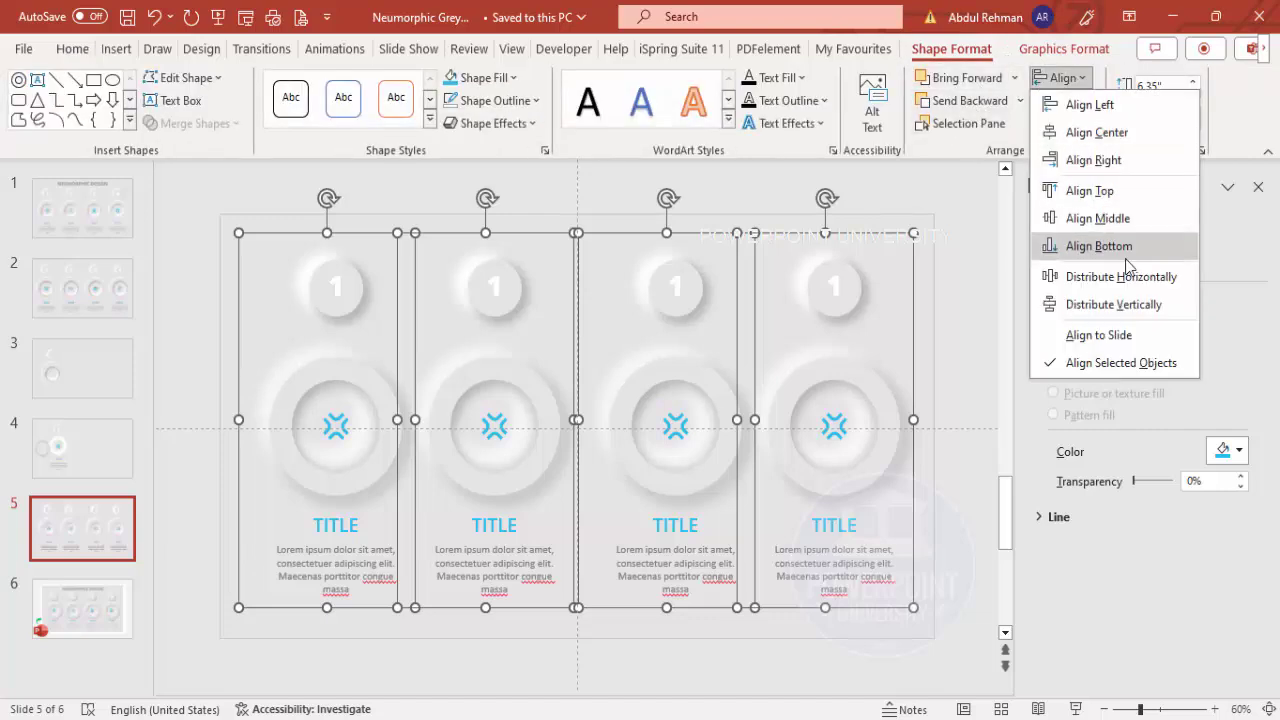
pyautogui.click(1163, 280)
pyautogui.click(985, 330)
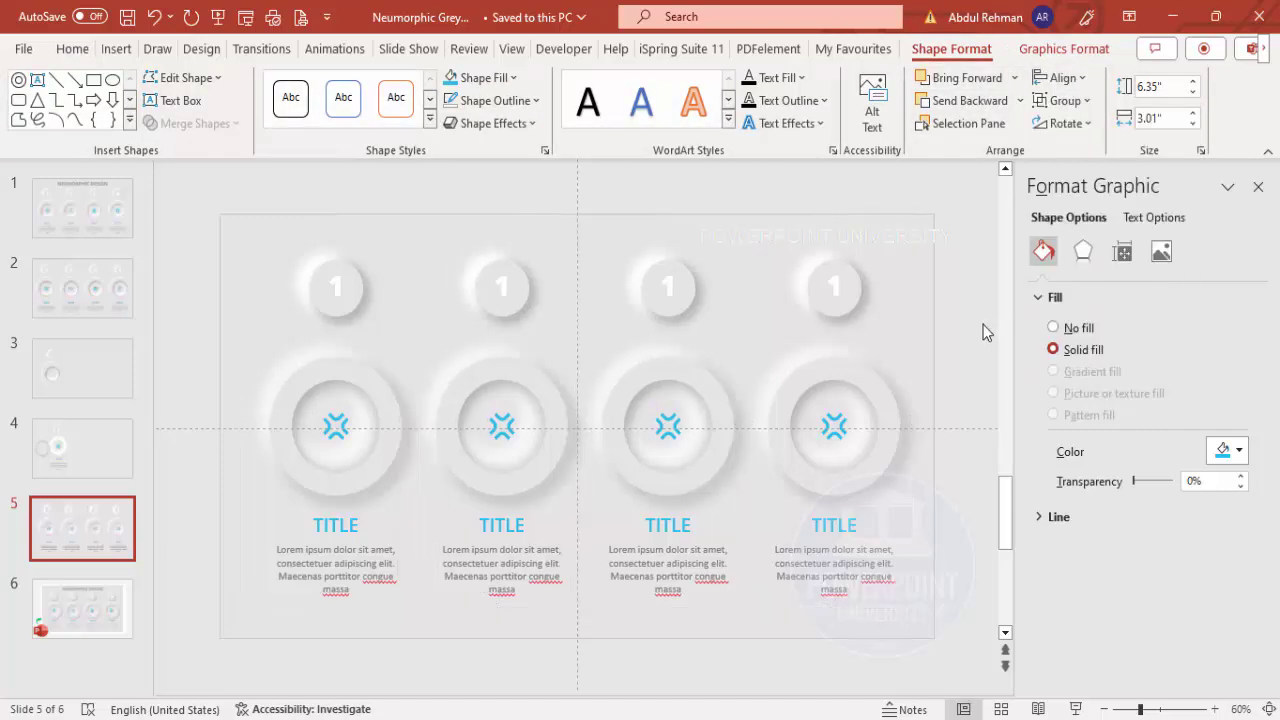
# Renumber the second, third and fourth circles as 2, 3 and 4
pyautogui.doubleClick(500, 288)
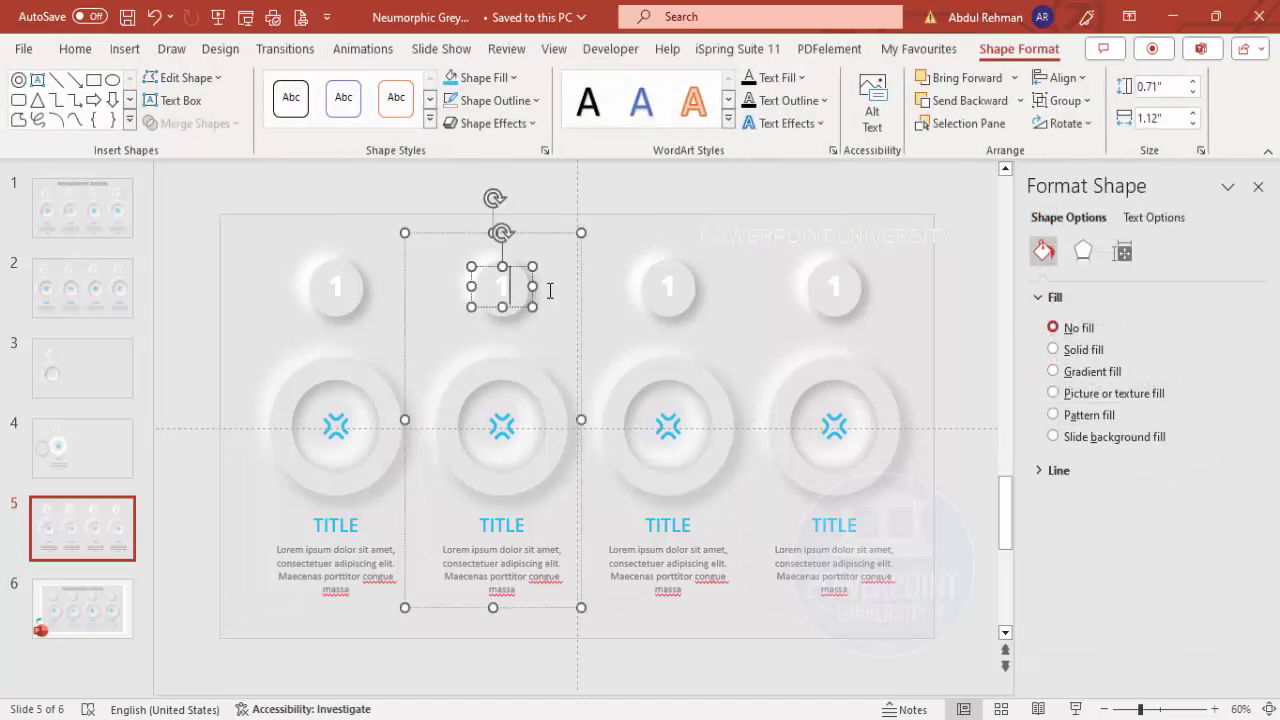
pyautogui.doubleClick(668, 286)
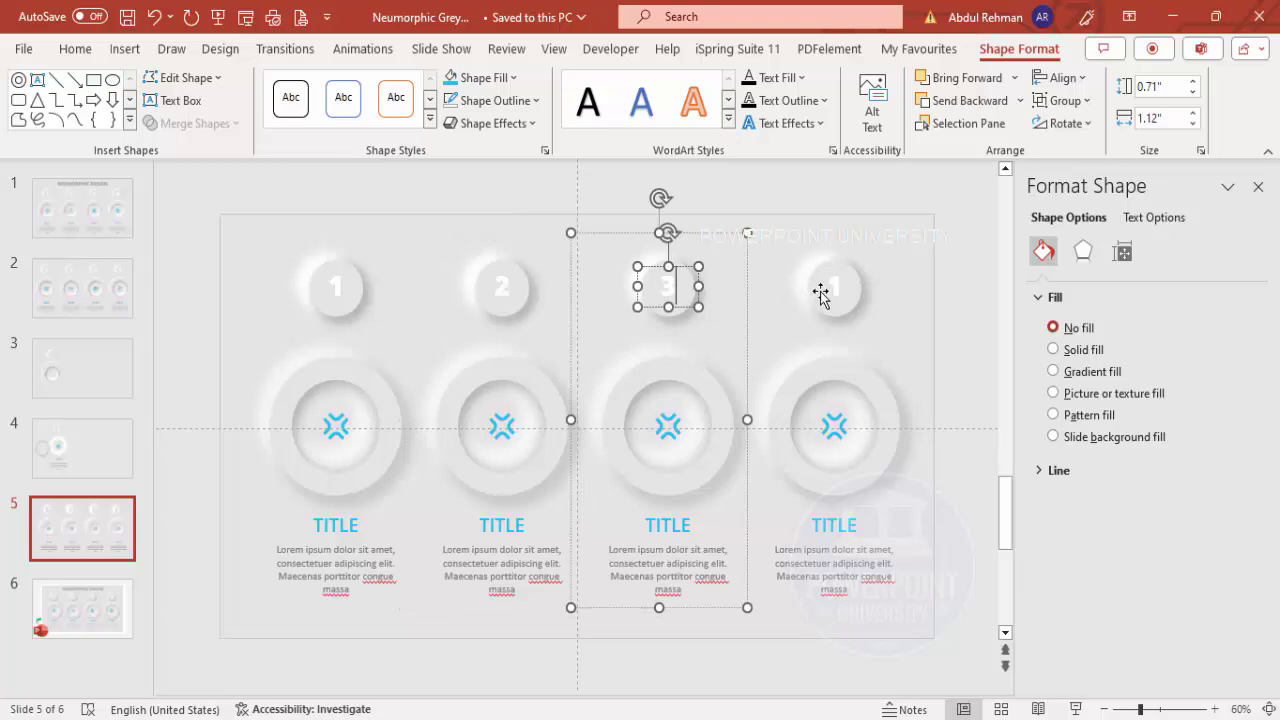
pyautogui.doubleClick(832, 289)
pyautogui.write('4')
pyautogui.click(508, 431)
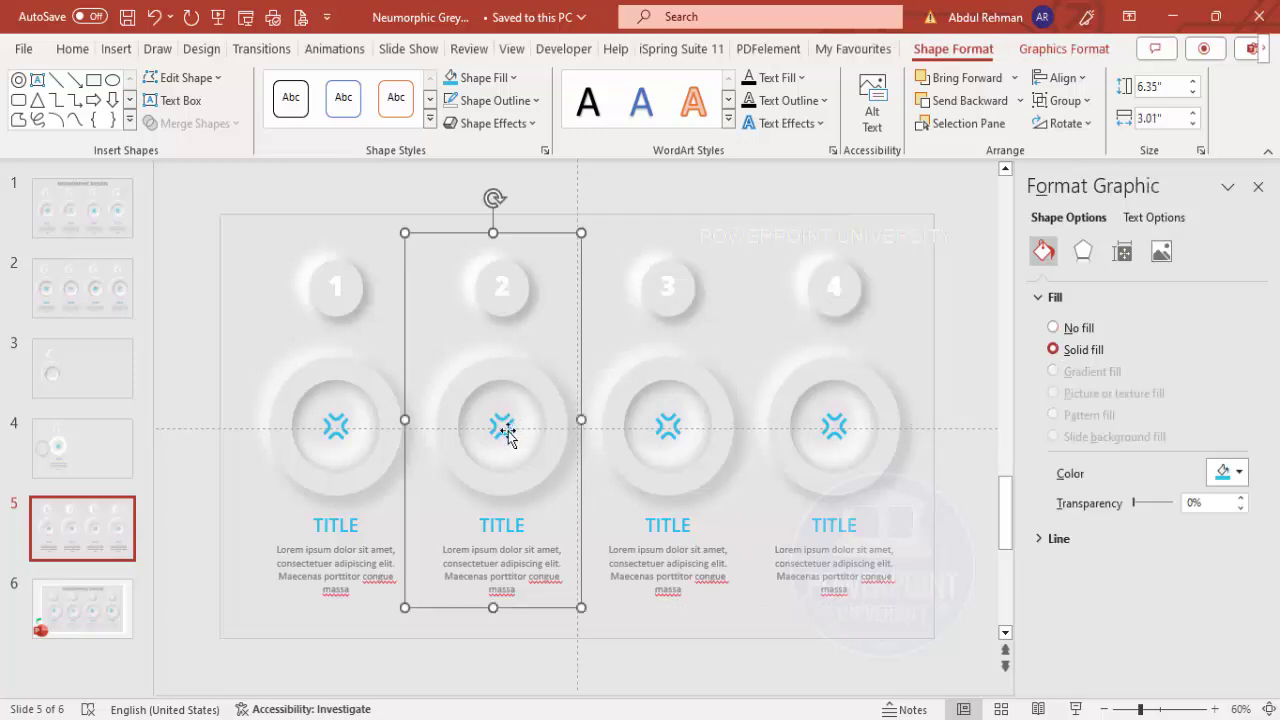
# Swap the second column's icon for the farmland icon via Change Graphic > From Icons
pyautogui.click(502, 424)
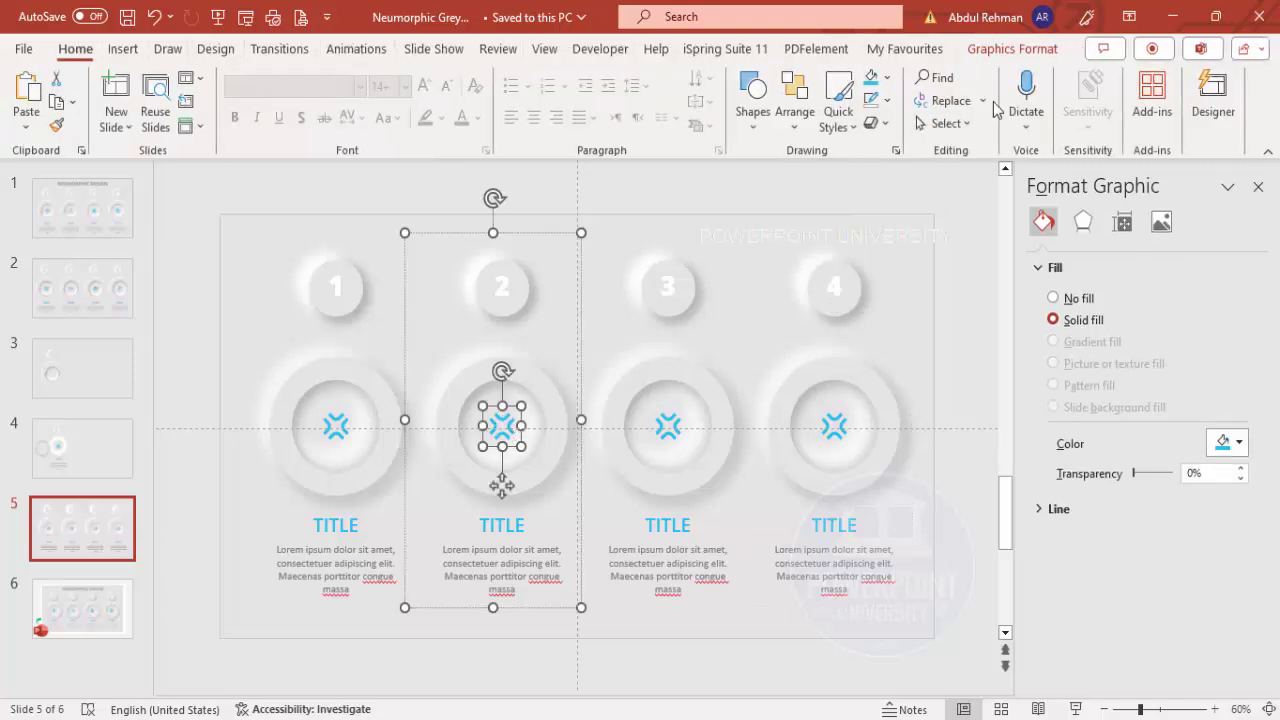
pyautogui.click(1016, 55)
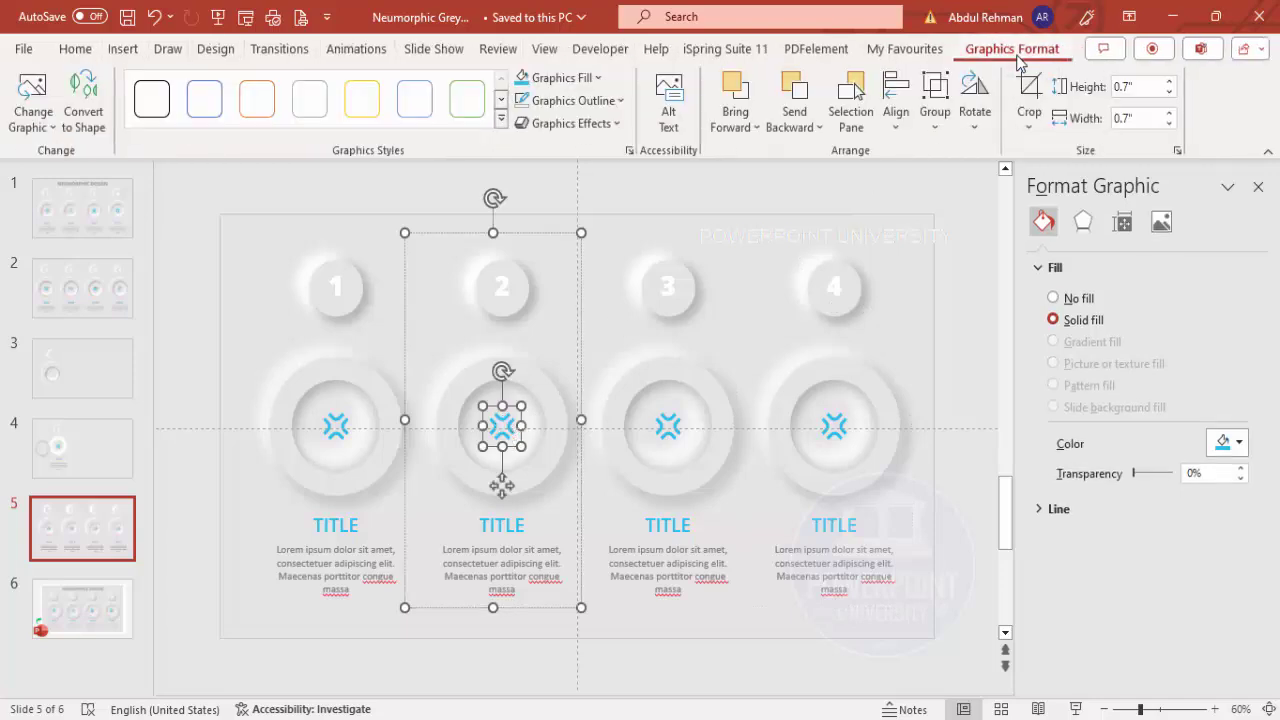
pyautogui.click(33, 118)
pyautogui.click(70, 264)
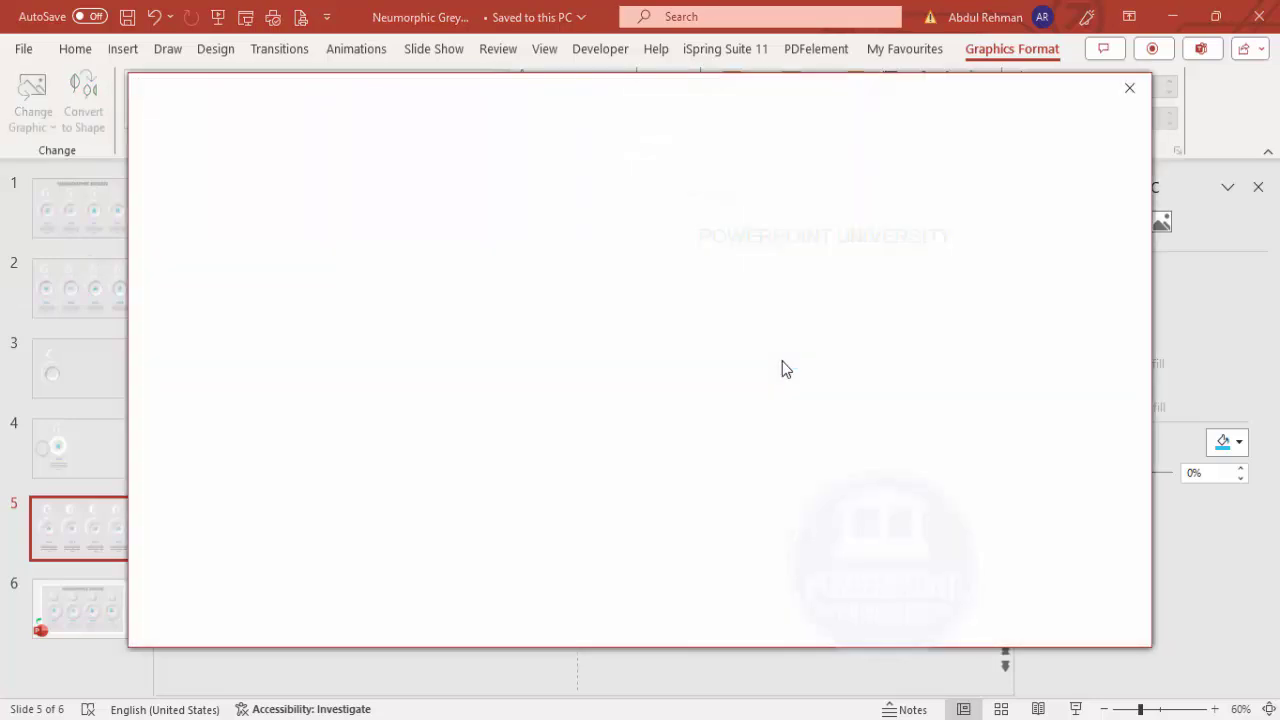
pyautogui.scroll(-1, 876, 480)
pyautogui.click(952, 402)
pyautogui.click(940, 621)
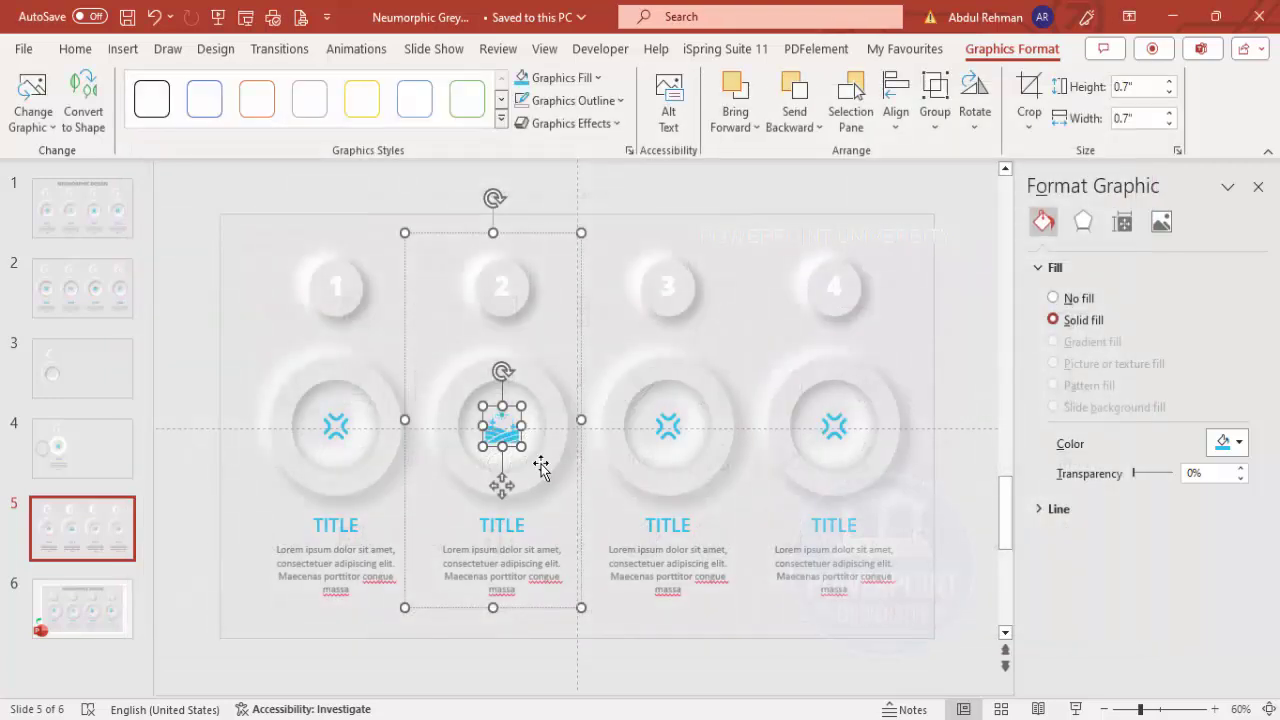
# Swap the third column's icon for the bank icon
pyautogui.click(690, 432)
pyautogui.click(701, 428)
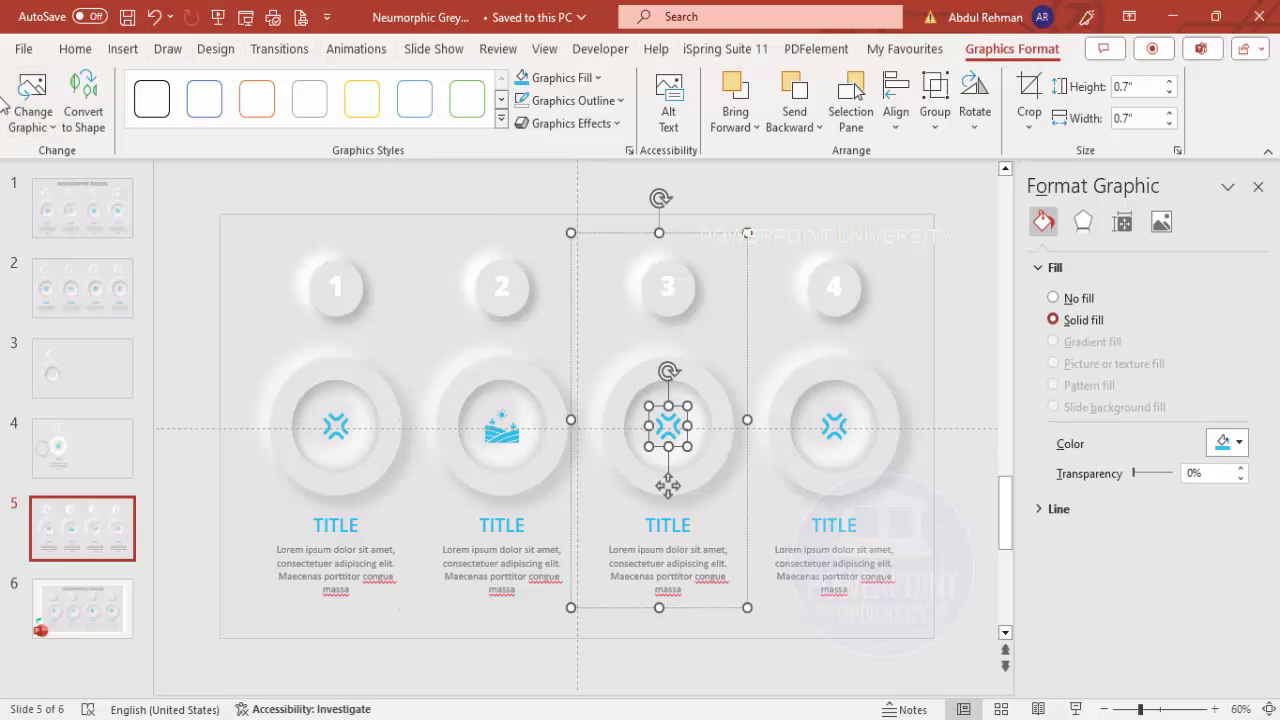
pyautogui.click(33, 118)
pyautogui.click(94, 263)
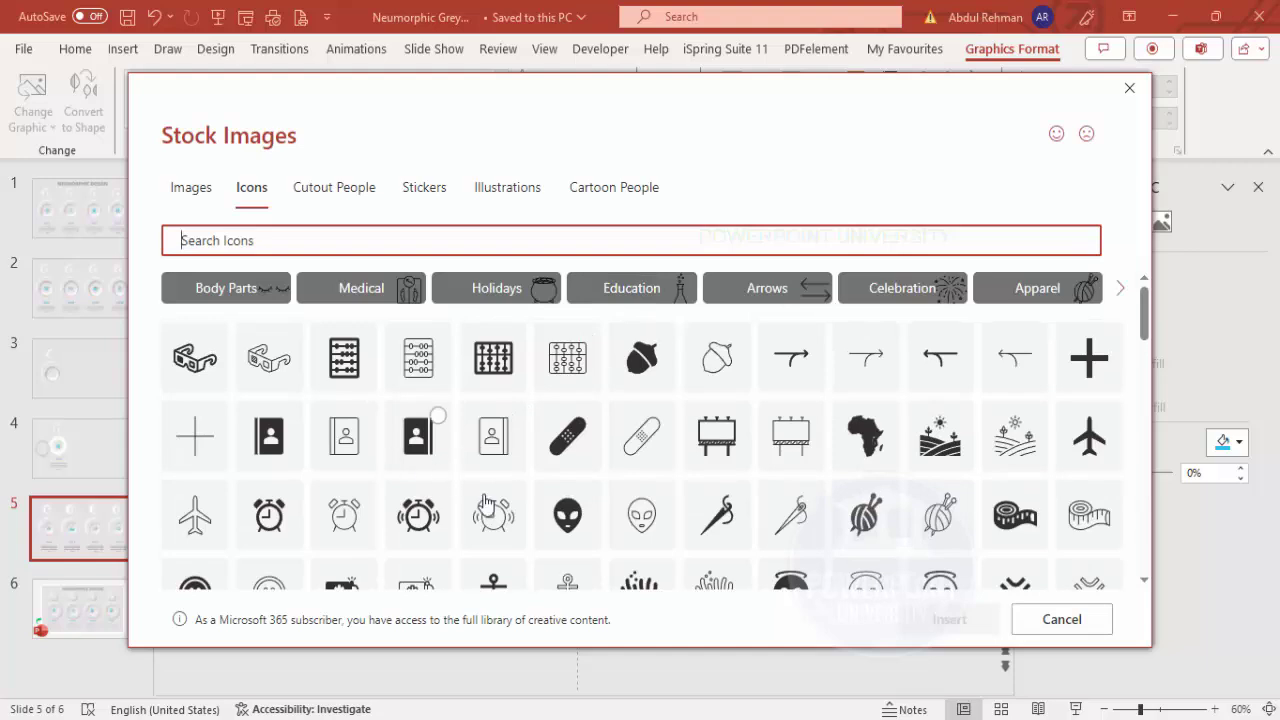
pyautogui.scroll(-3, 484, 503)
pyautogui.scroll(-8, 848, 497)
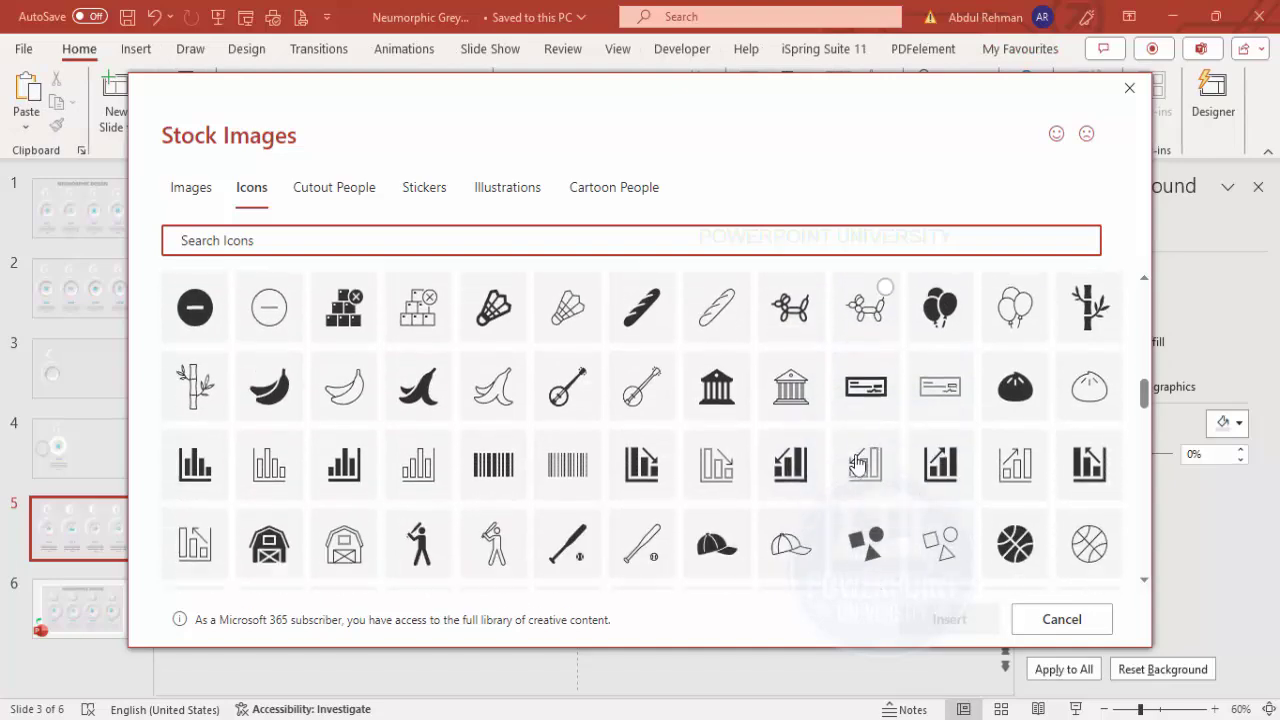
pyautogui.click(725, 390)
pyautogui.click(945, 618)
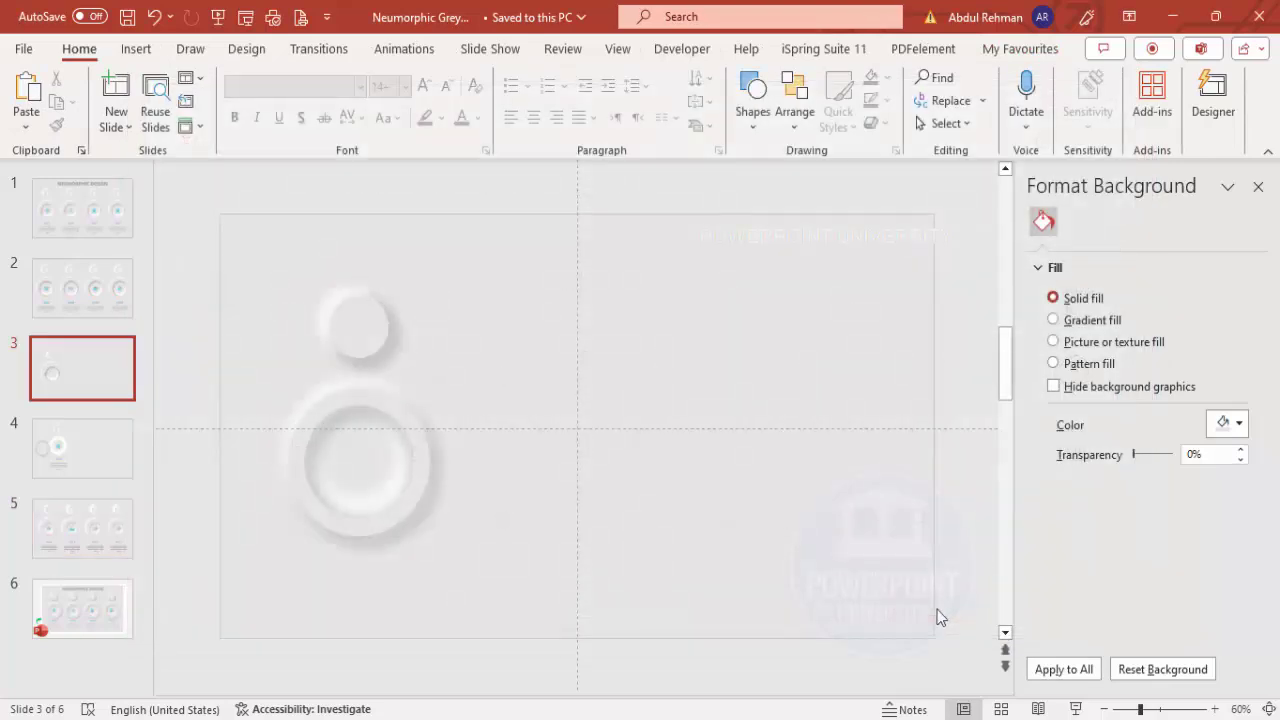
pyautogui.click(106, 535)
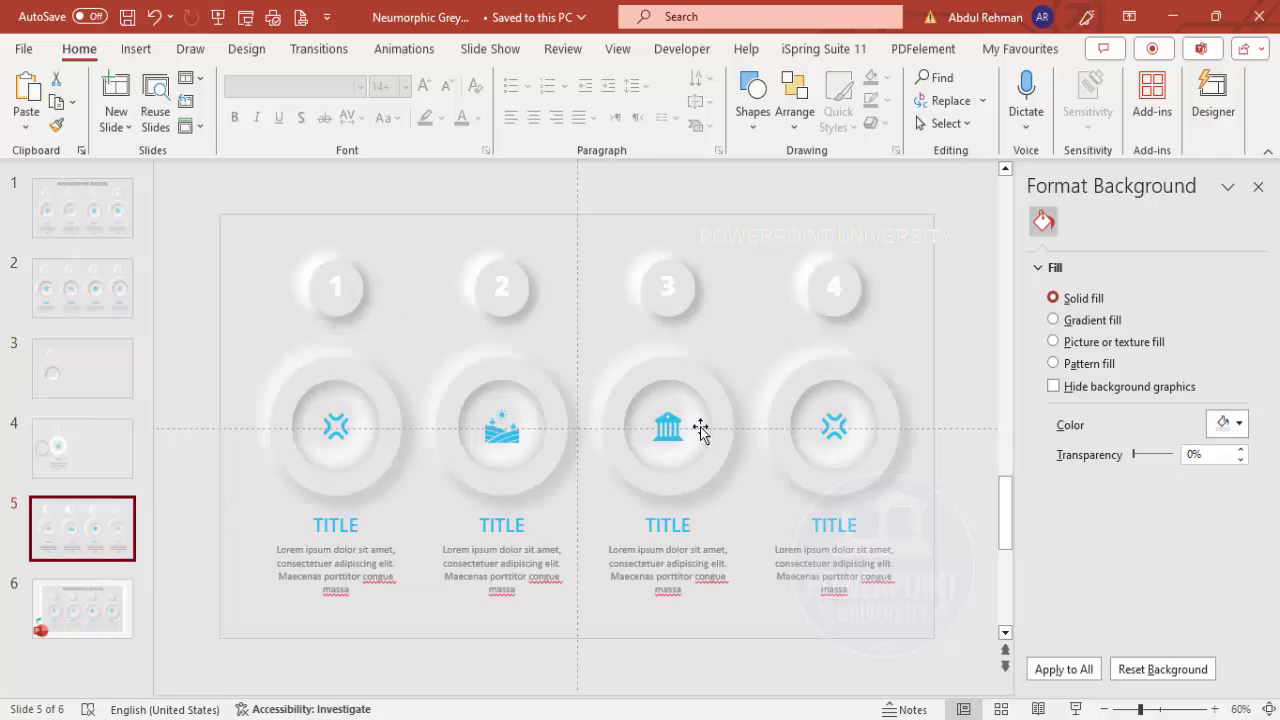
pyautogui.click(940, 398)
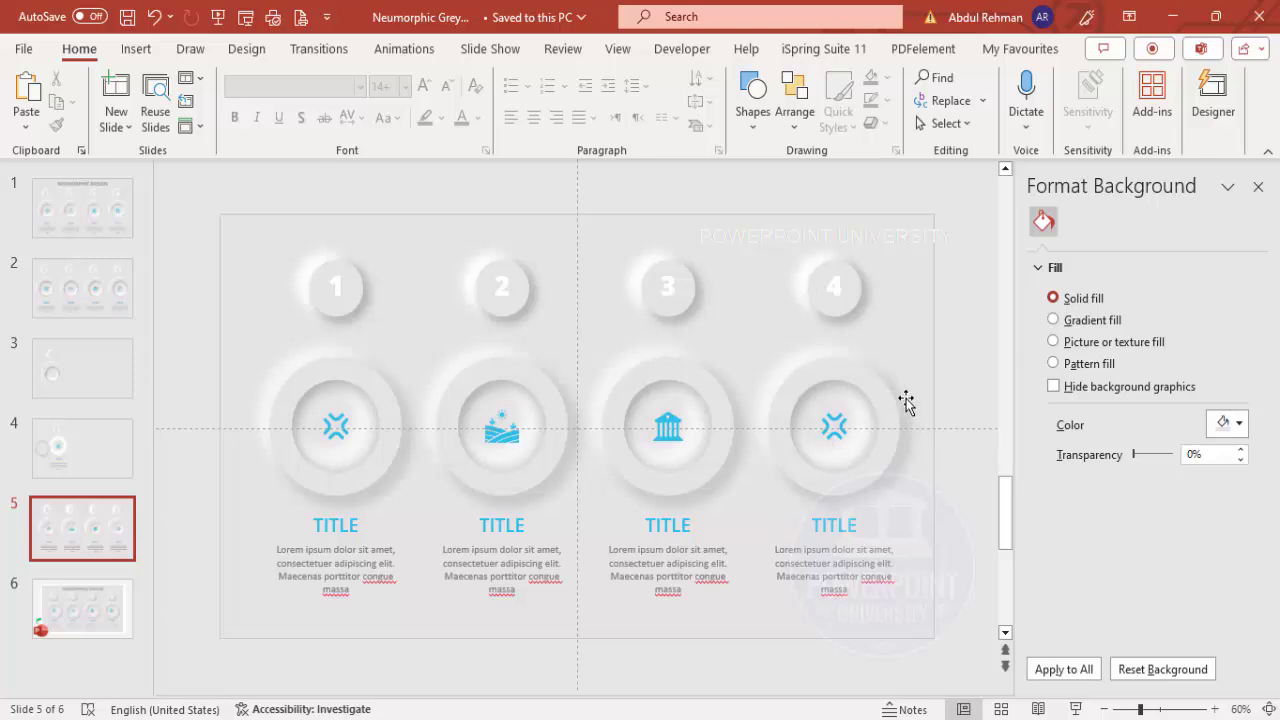
pyautogui.click(384, 386)
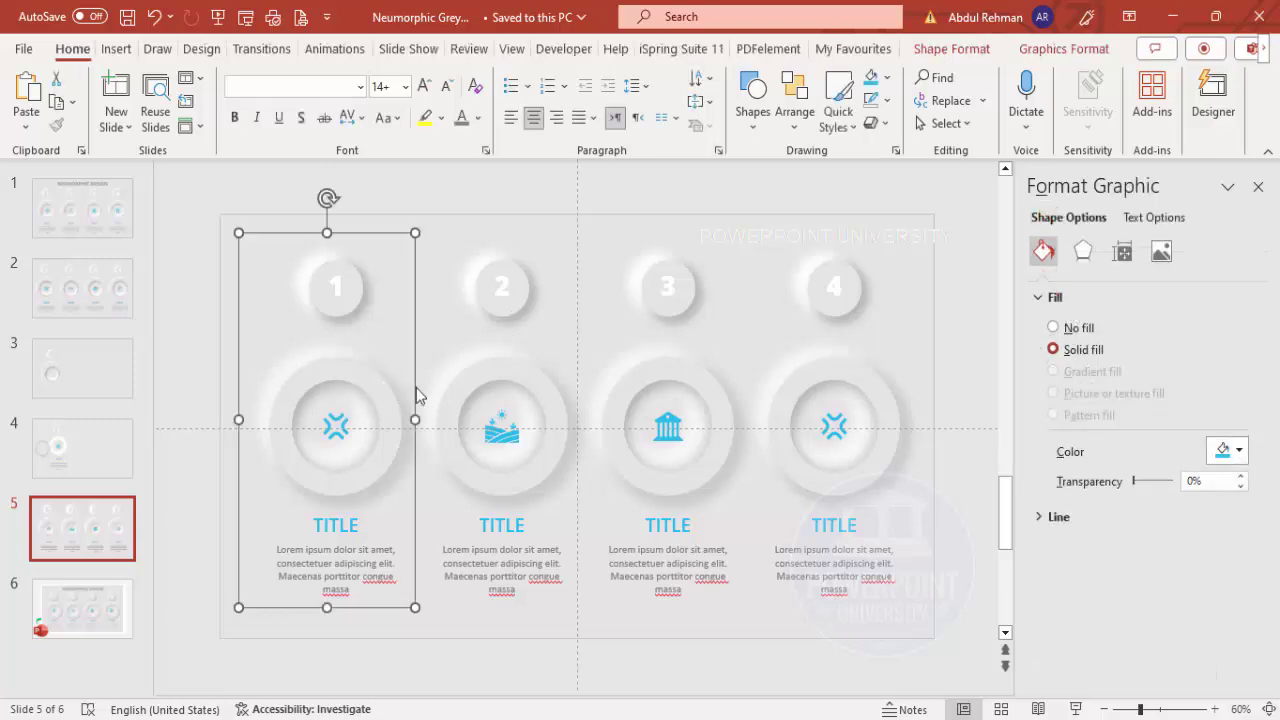
# Apply the Basic Zoom entrance effect from More Entrance Effects to the first column
pyautogui.click(335, 49)
pyautogui.click(806, 120)
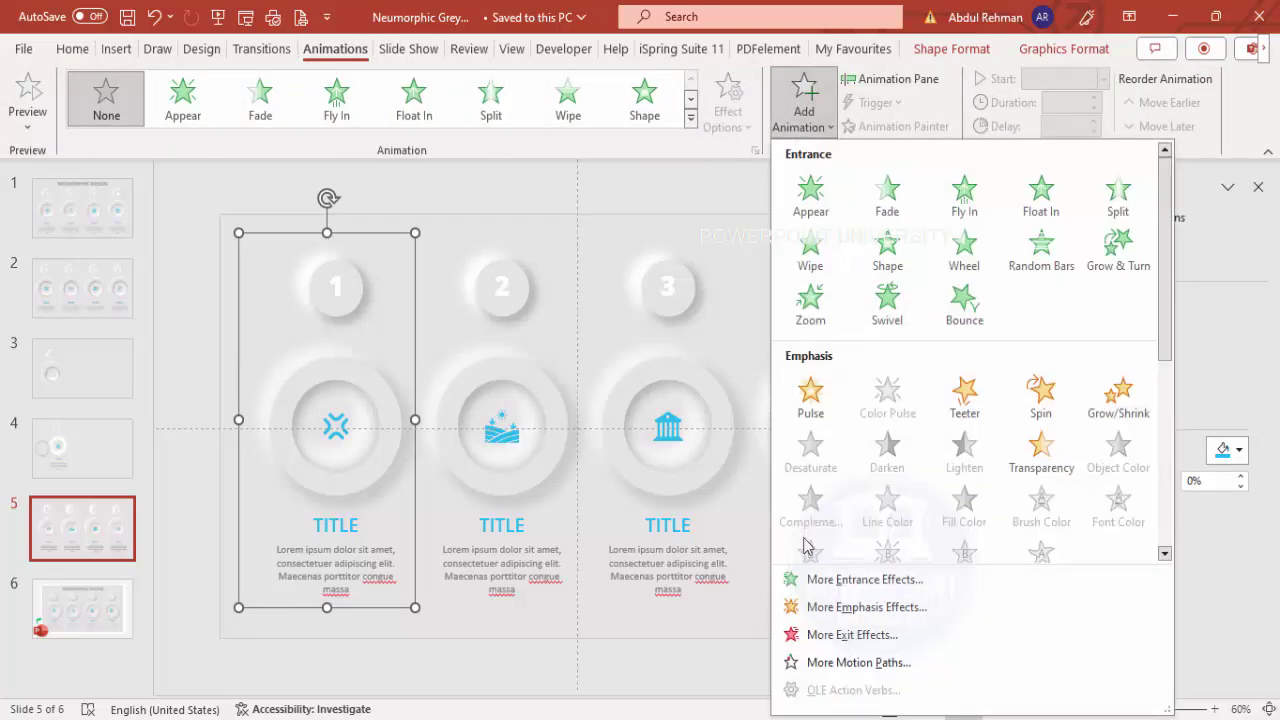
pyautogui.click(866, 580)
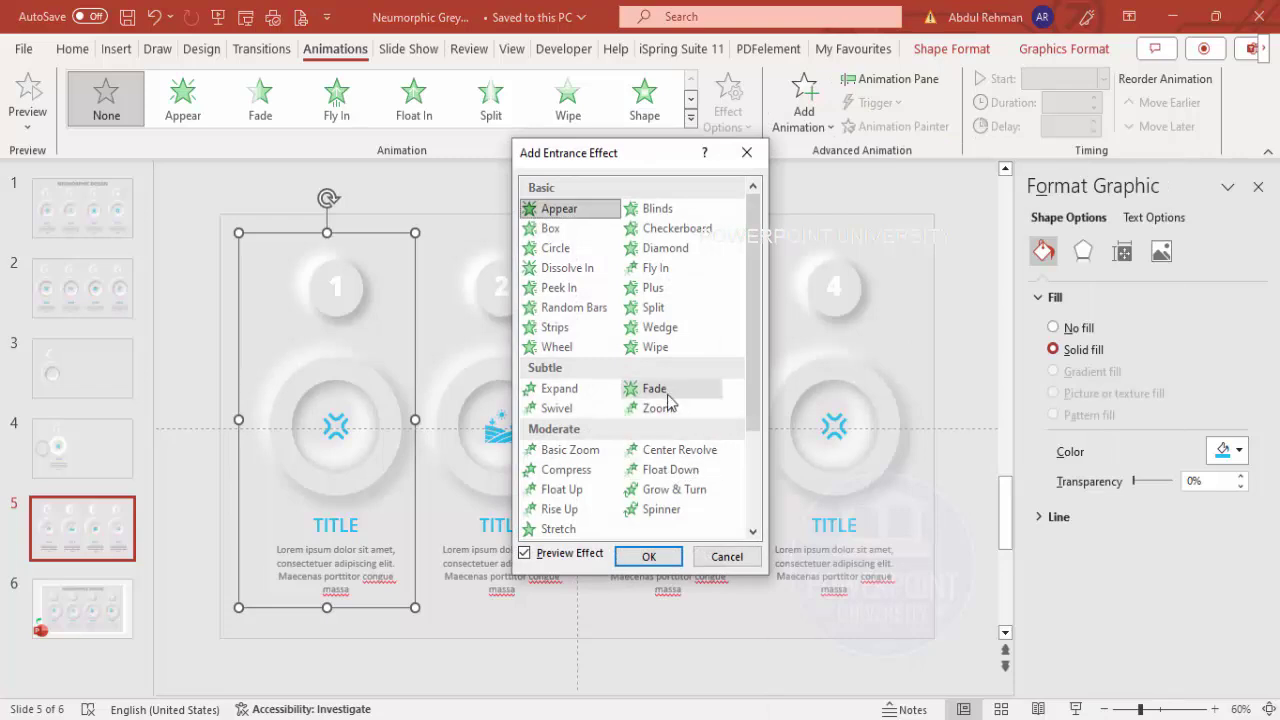
pyautogui.click(583, 452)
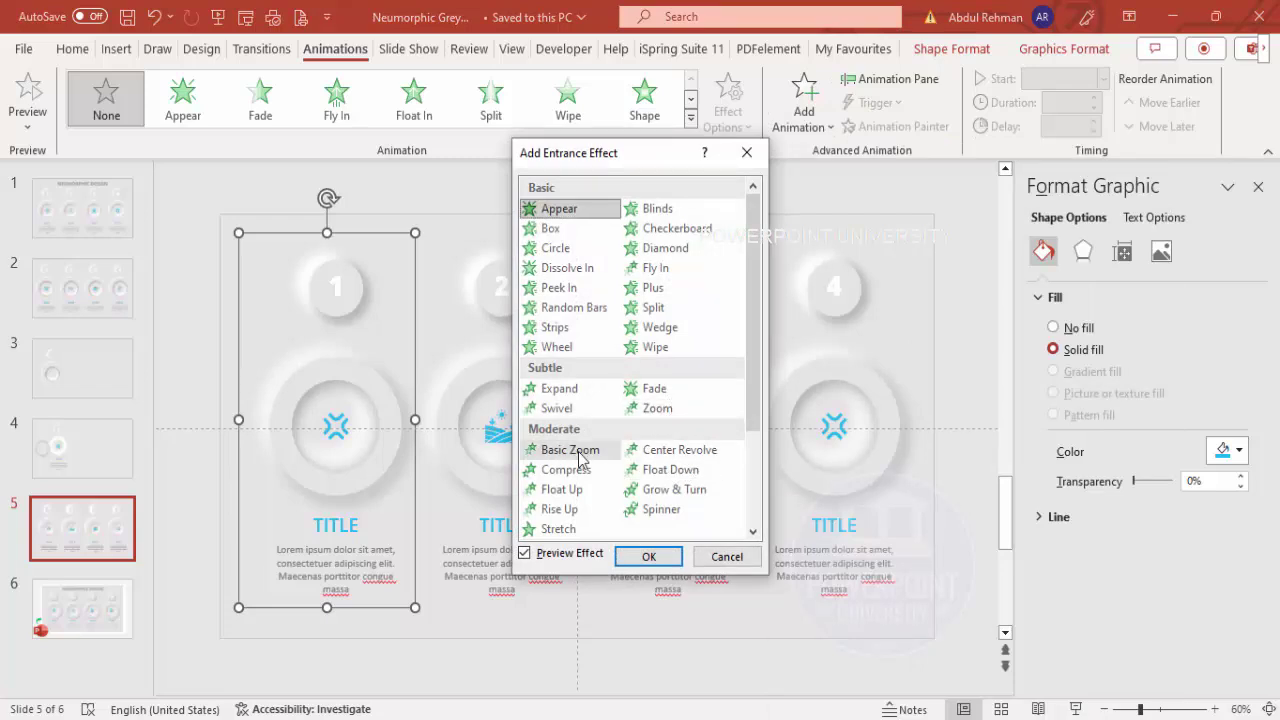
pyautogui.click(649, 557)
pyautogui.press('Escape')
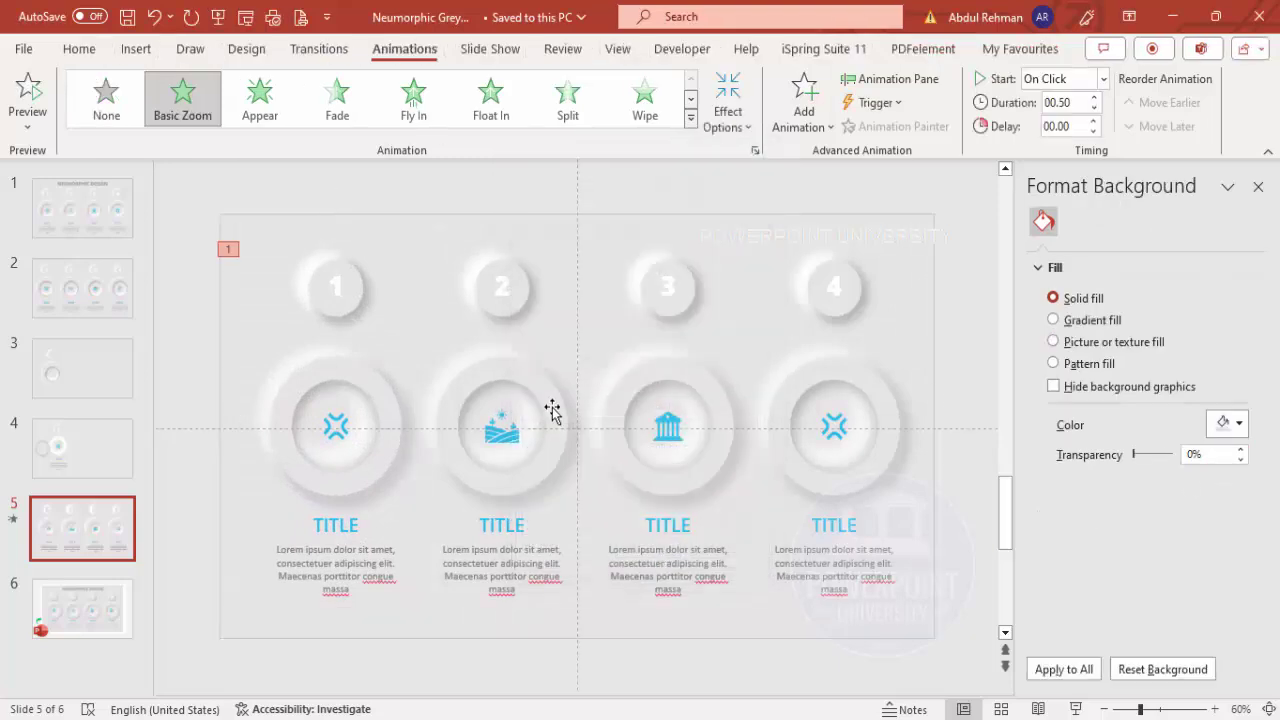
pyautogui.click(490, 378)
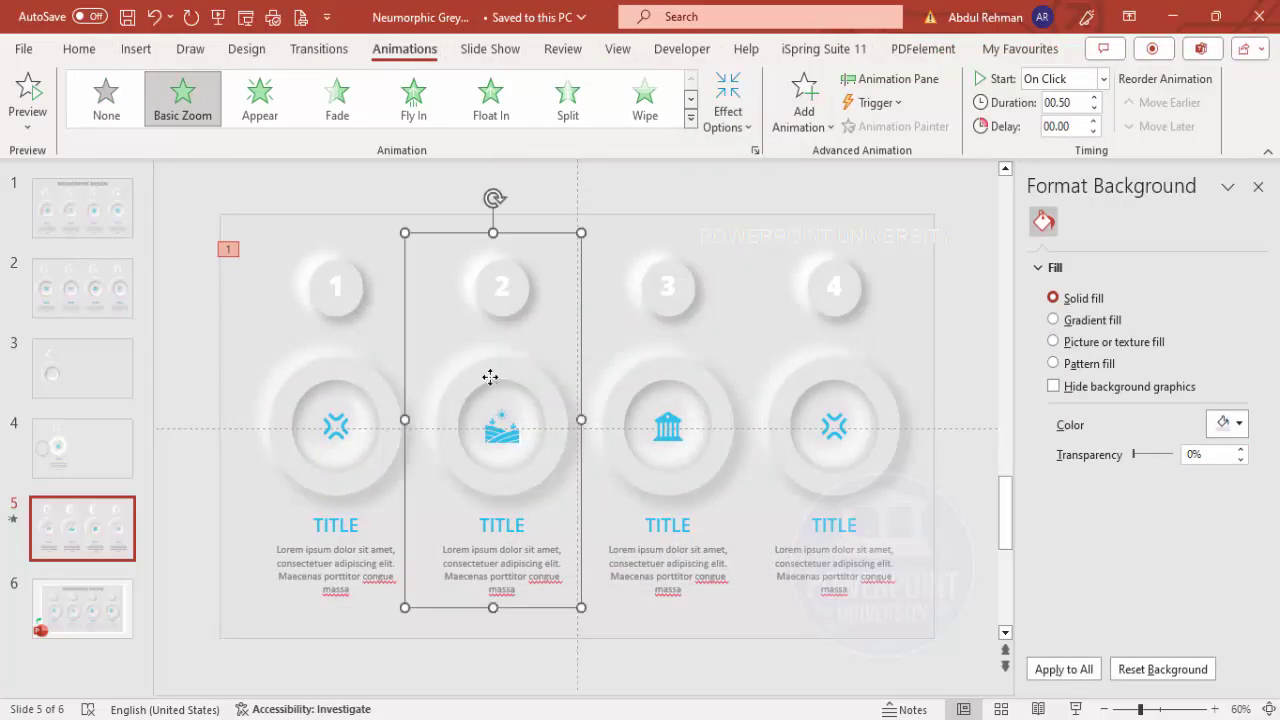
pyautogui.click(345, 357)
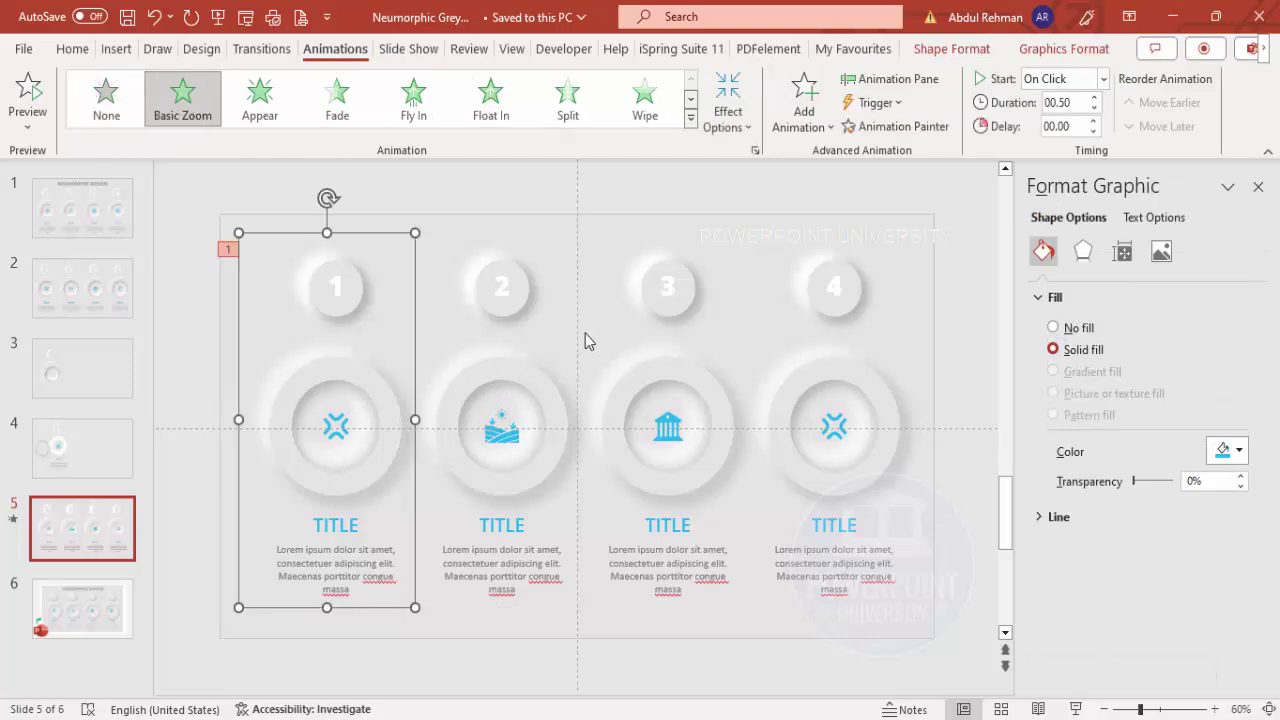